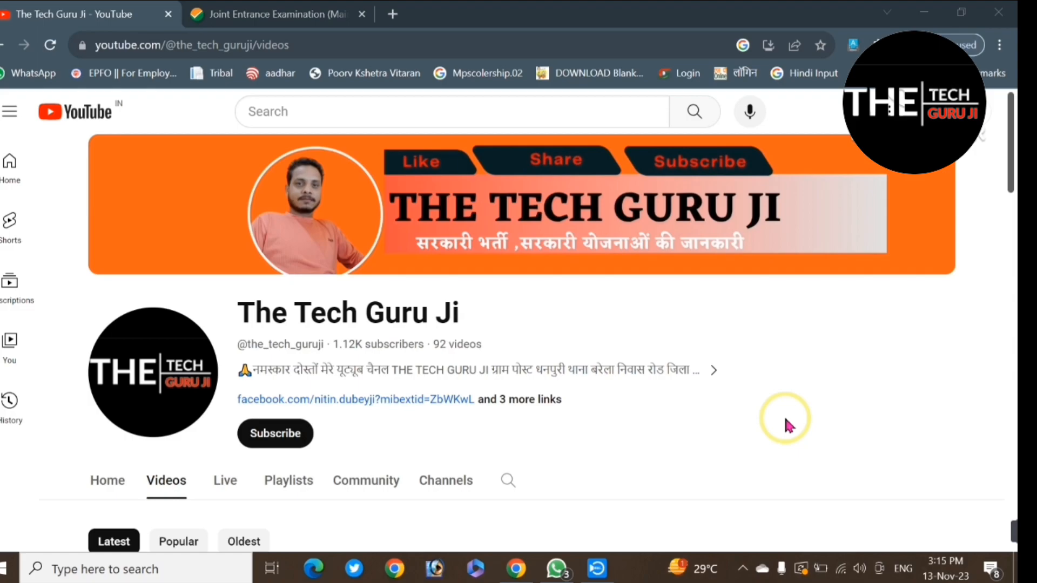
scroll(786, 423, down, 1)
scroll(677, 421, up, 1)
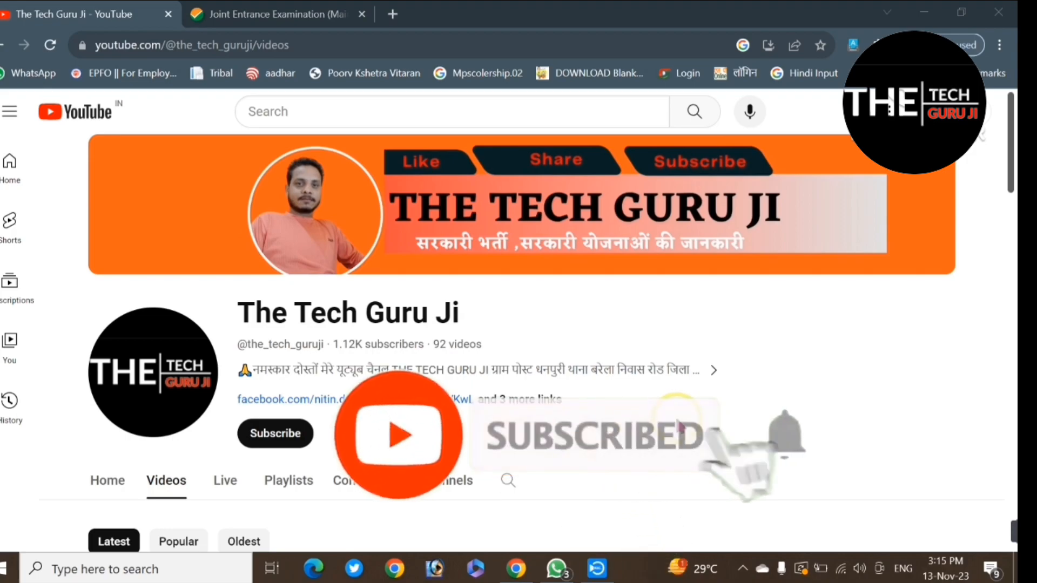
click(981, 352)
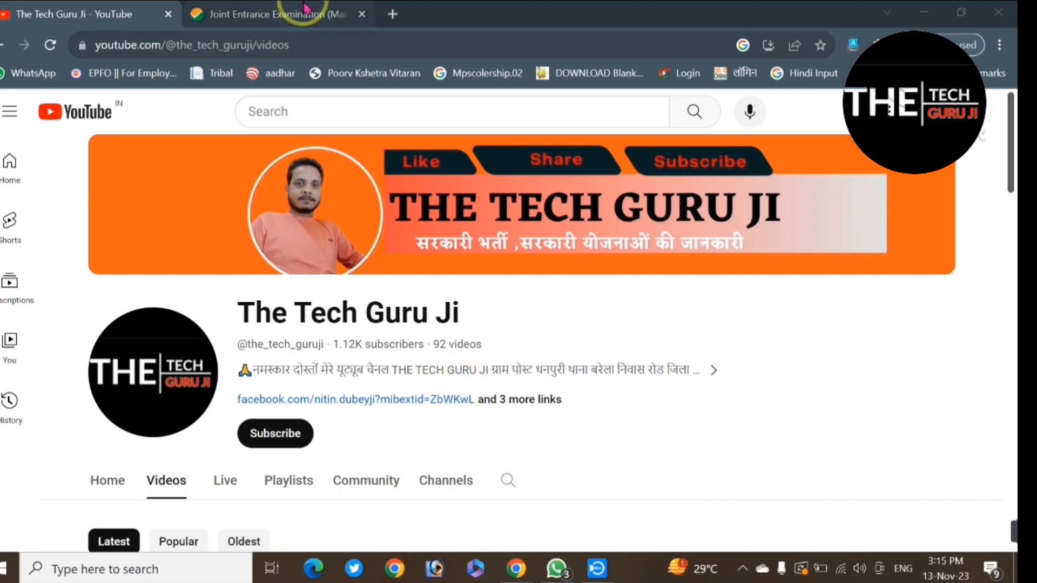
Step: Switch to the JEE (Main) – 2024 login page and start registration as a new candidate
click(292, 15)
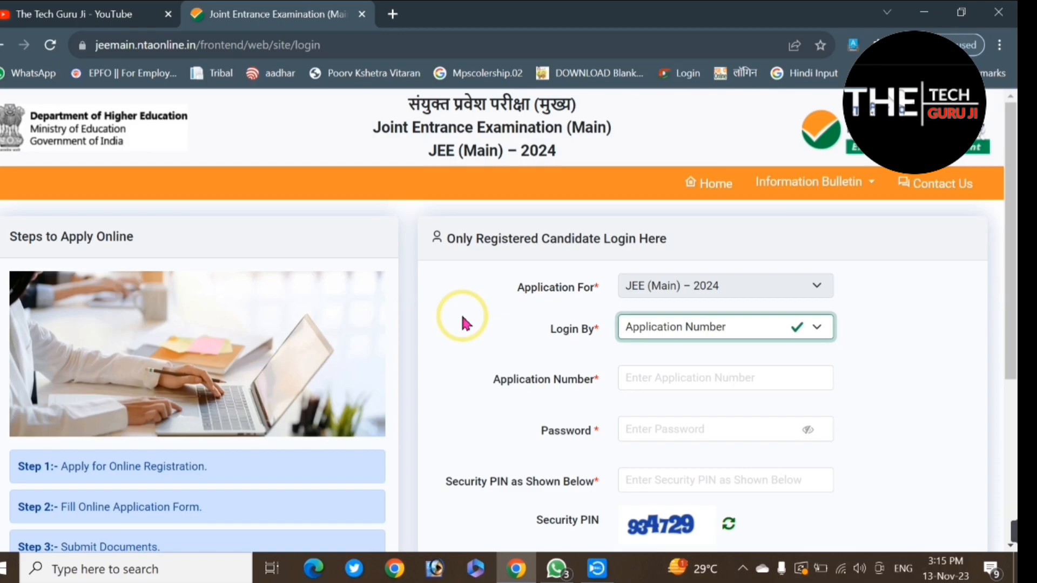
scroll(465, 323, down, 5)
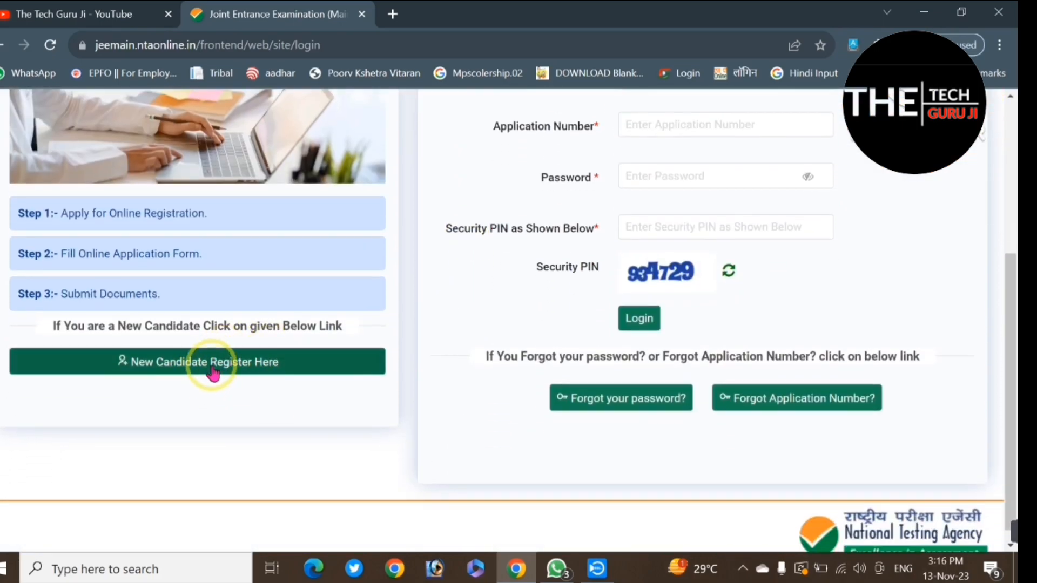
click(233, 370)
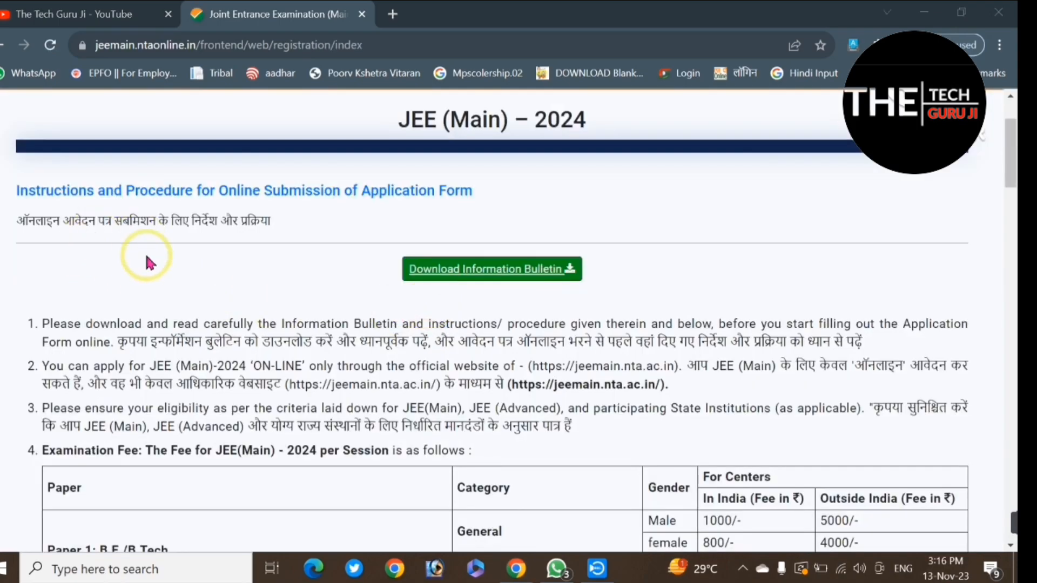
Step: Go through the application instructions, accept the declaration of having read the Information Bulletin, and proceed
scroll(303, 335, down, 5)
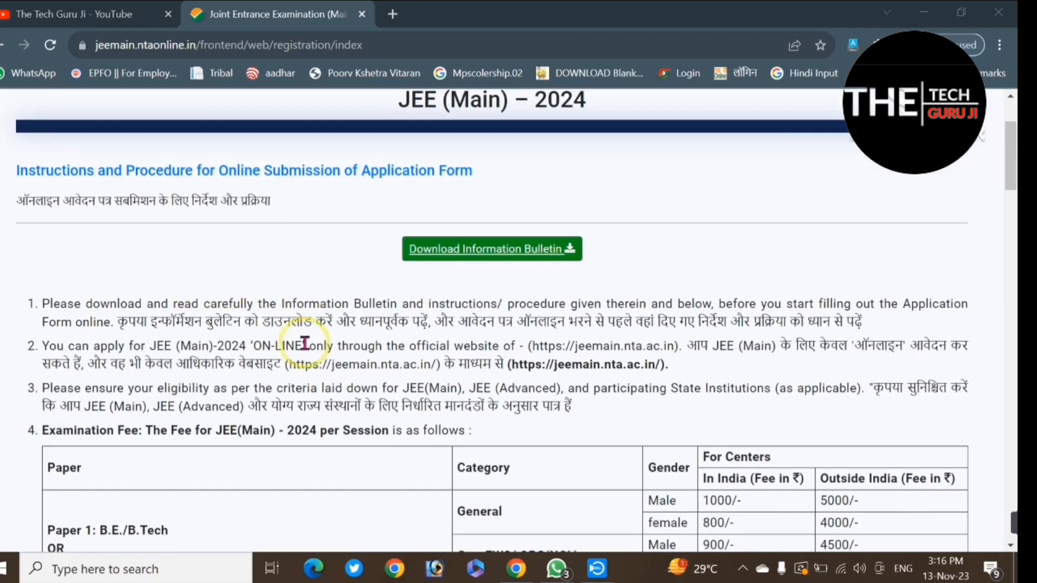
scroll(304, 343, down, 10)
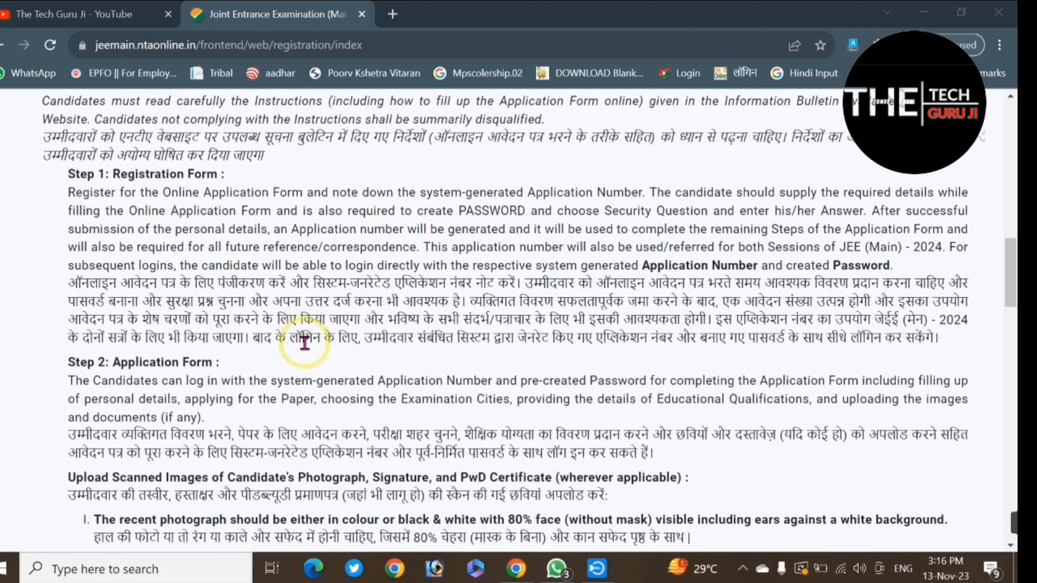
scroll(305, 343, down, 15)
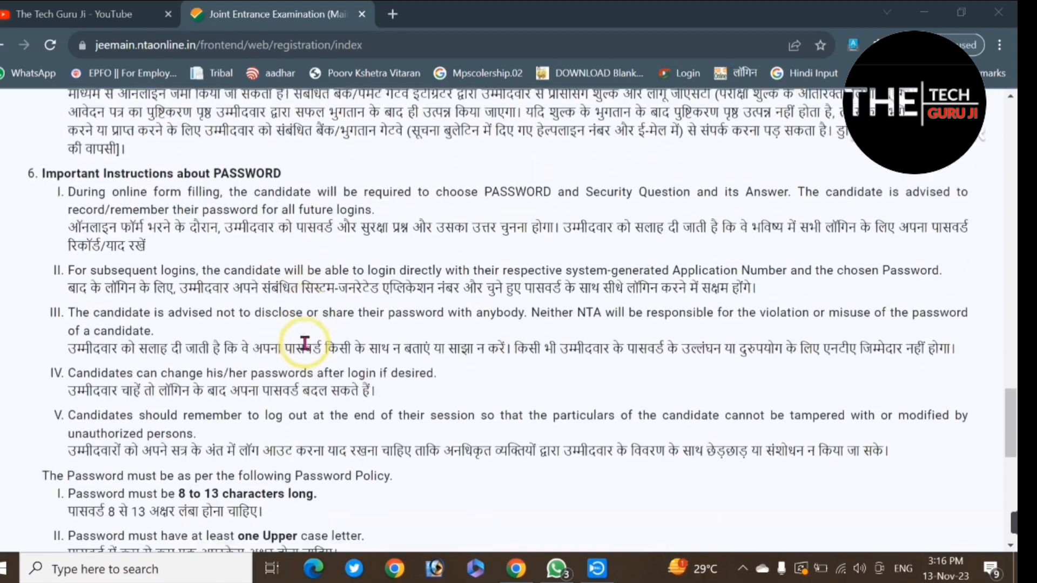
scroll(304, 343, down, 10)
click(49, 365)
click(510, 462)
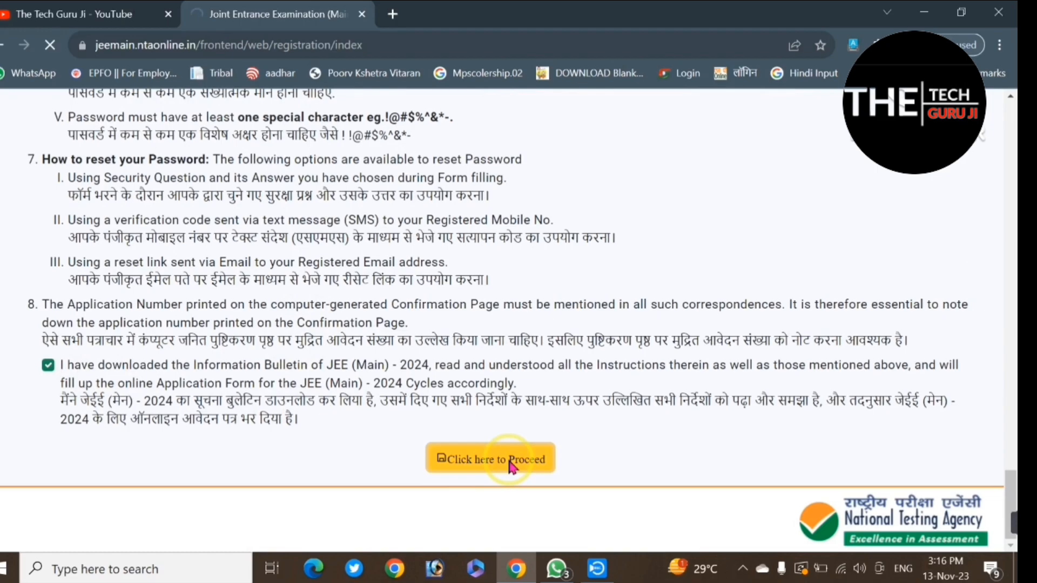
Step: Choose to create the login using the Aadhaar Enrolment Number/Aadhaar Number, enter the Aadhaar number, and proceed
scroll(509, 462, down, 1)
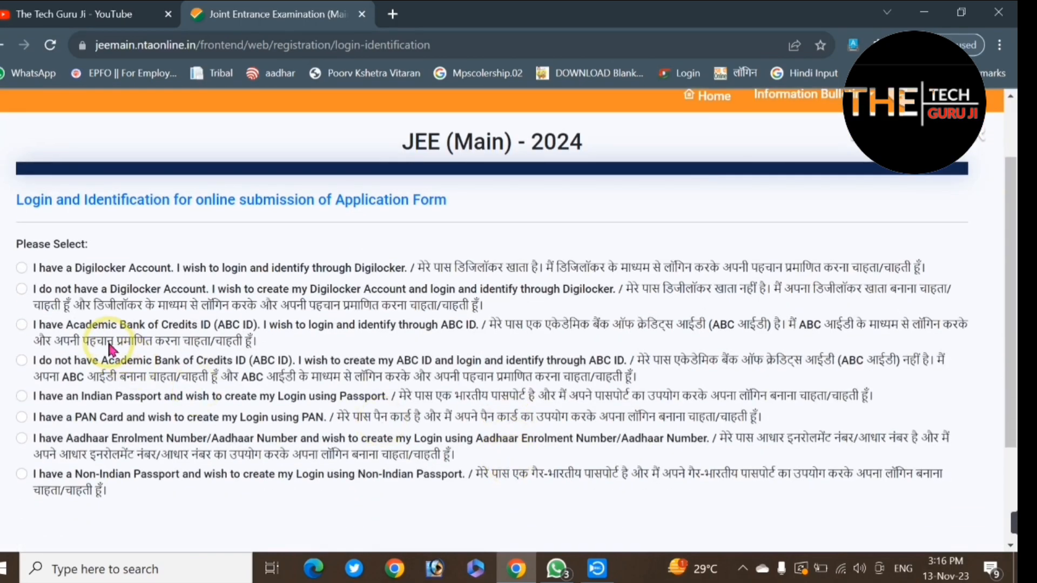
scroll(157, 330, down, 2)
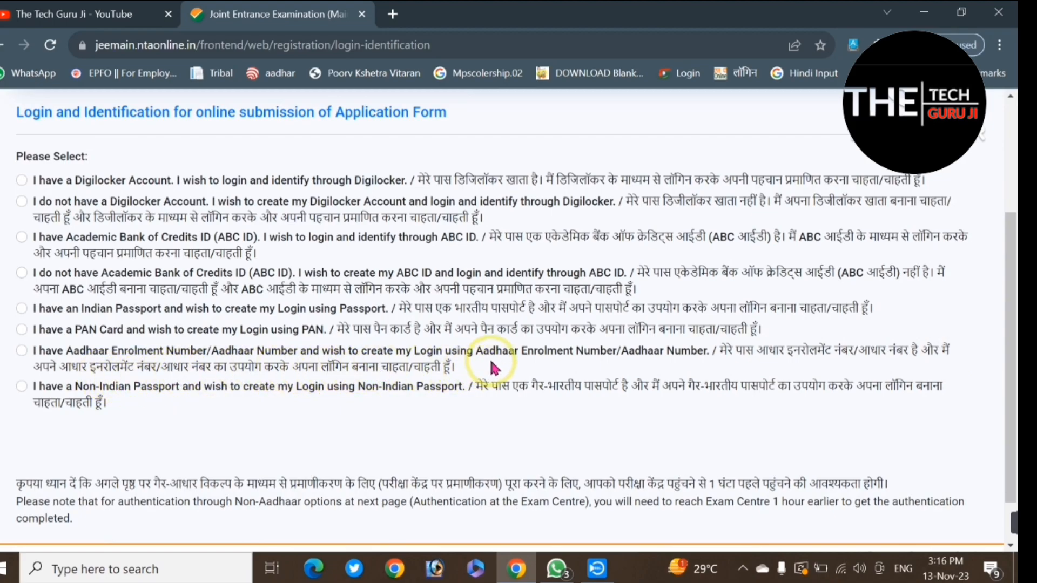
click(21, 352)
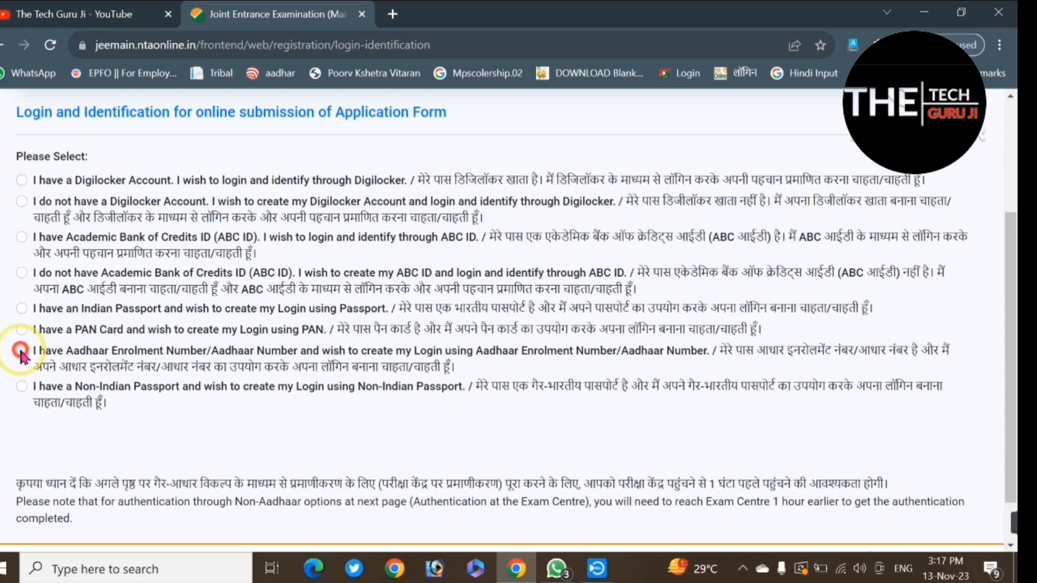
scroll(209, 423, down, 3)
click(180, 315)
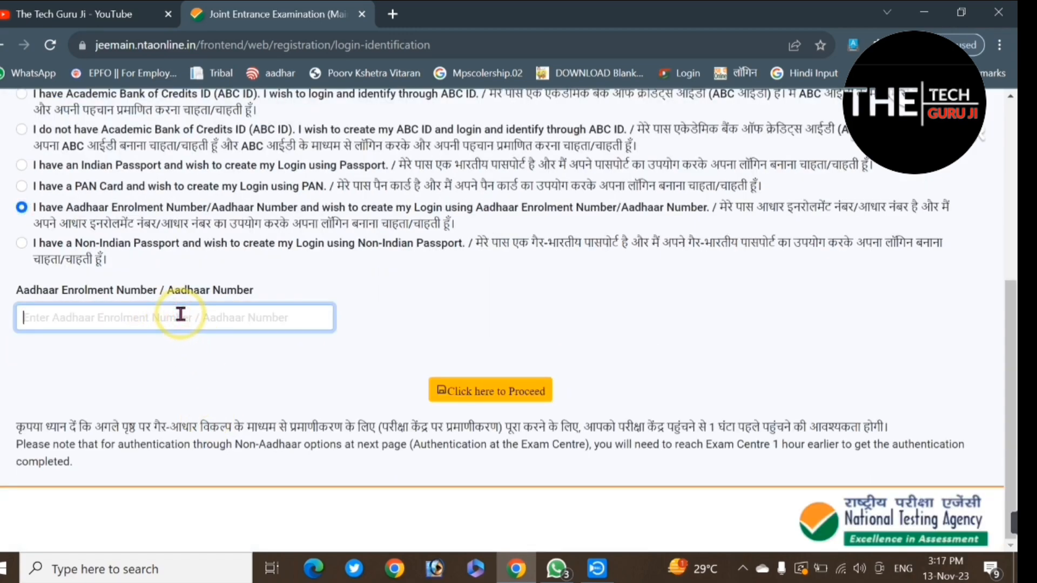
text(31)
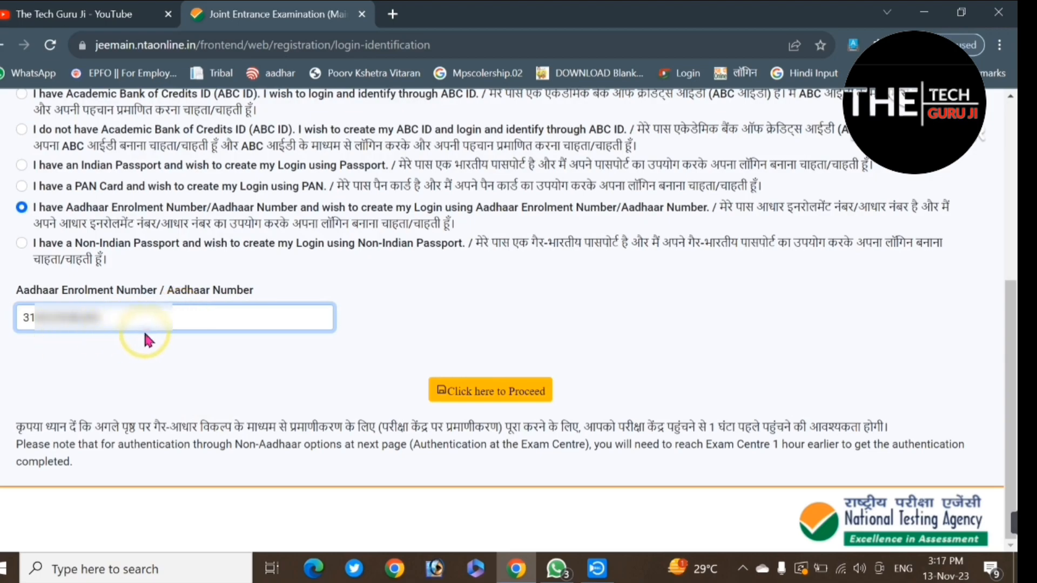
click(510, 398)
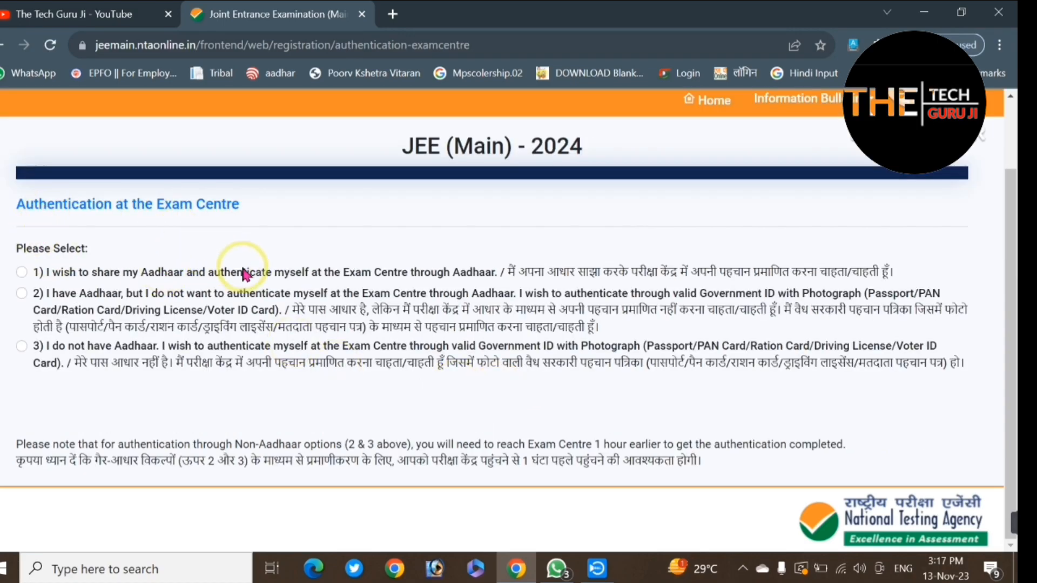
Step: Choose to share Aadhaar for authentication at the Exam Centre, enter the Aadhaar number, and proceed
click(22, 272)
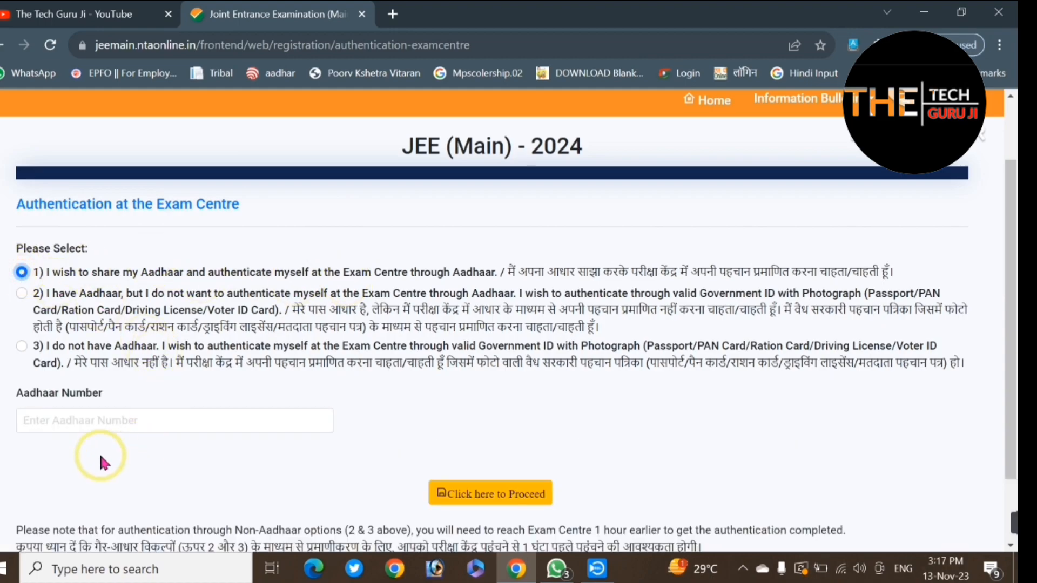
click(151, 426)
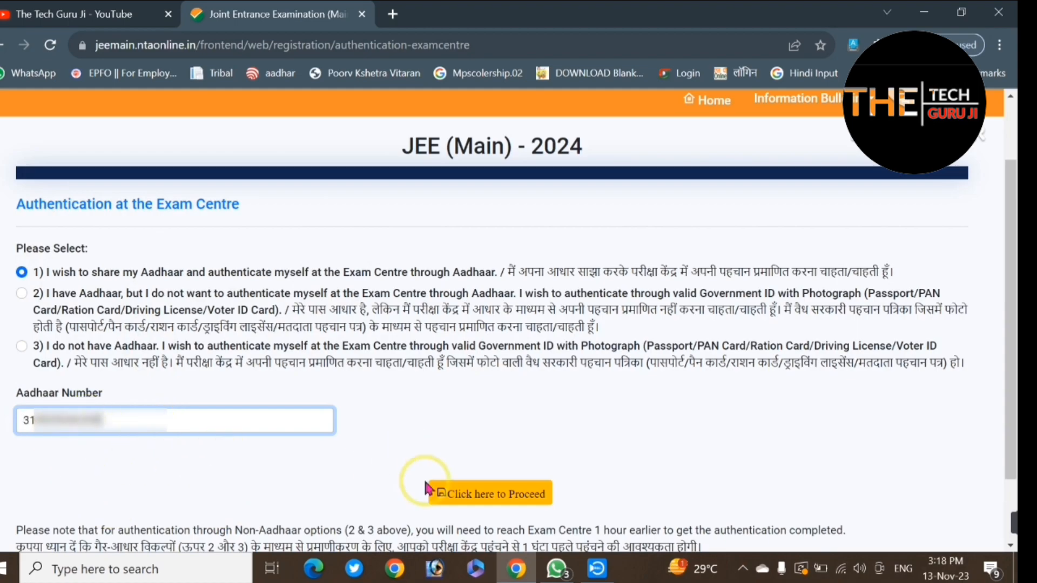
click(497, 496)
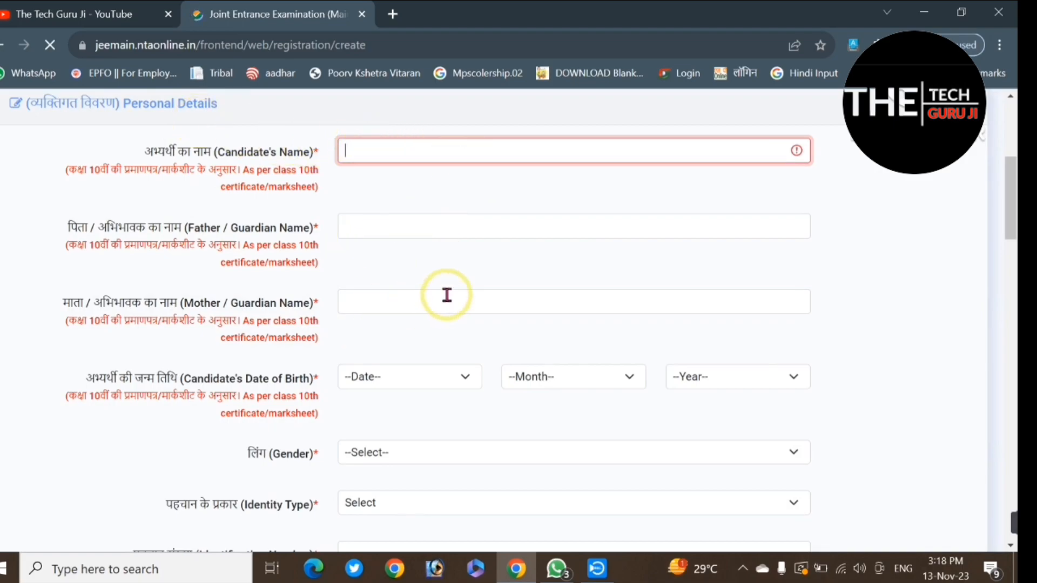
Step: Fill in the candidate's personal details with gender Male, identity type ANY OTHER VALID GOVT IDENTITY WITH PHOTOGRAPH, and the identification number
scroll(393, 305, down, 1)
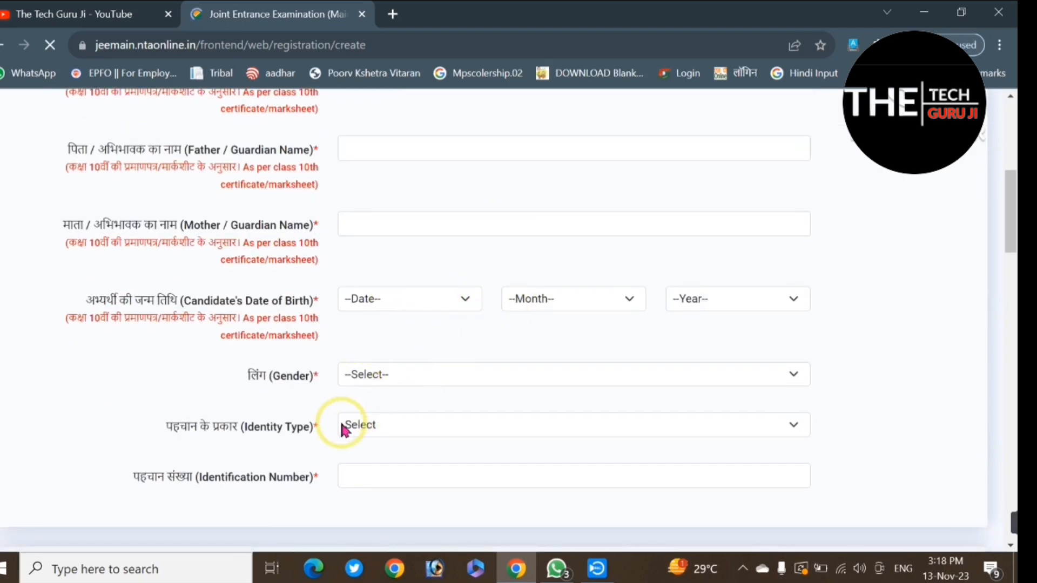
click(426, 425)
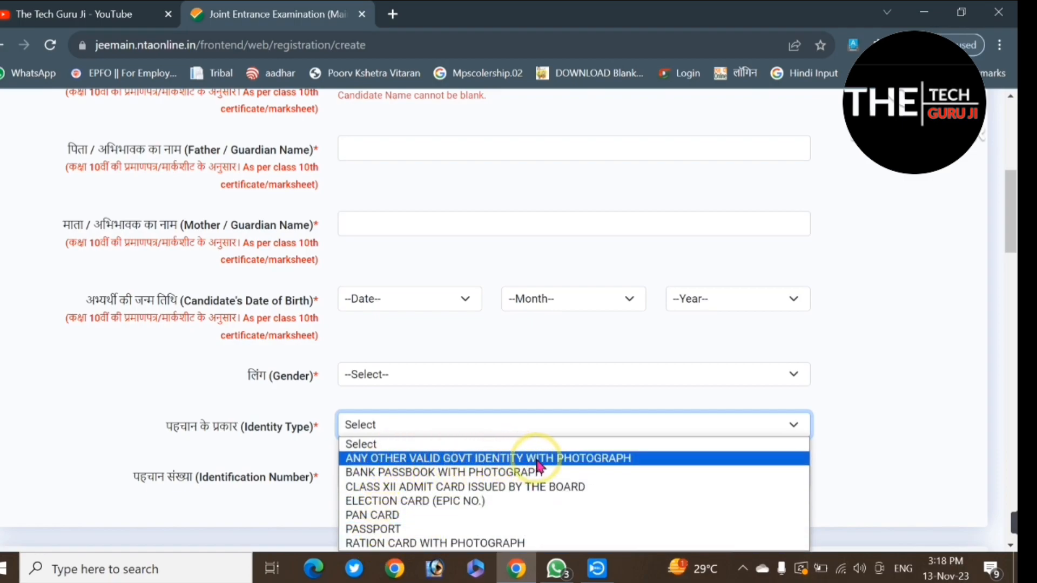
click(561, 459)
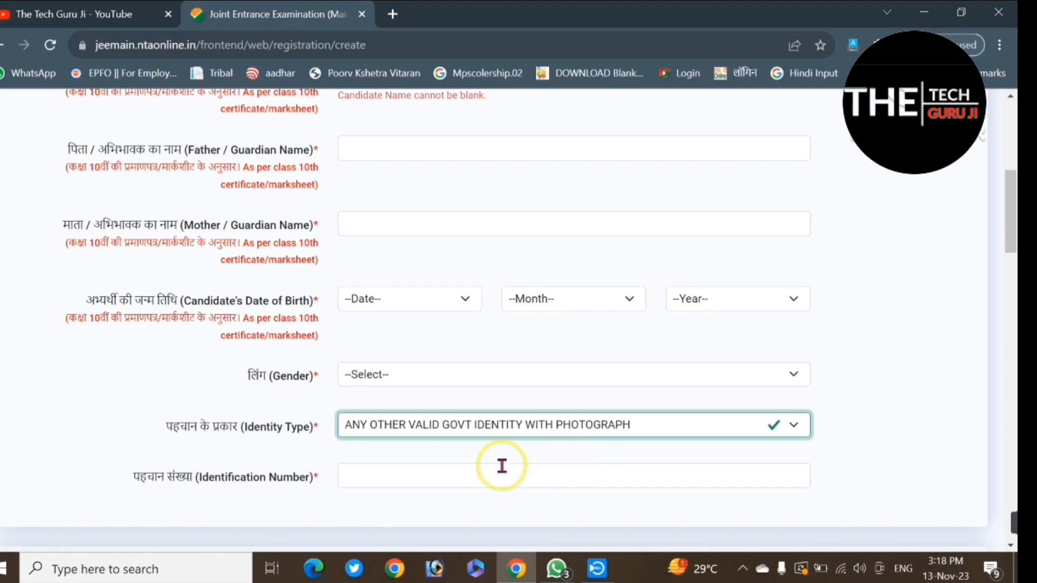
click(393, 476)
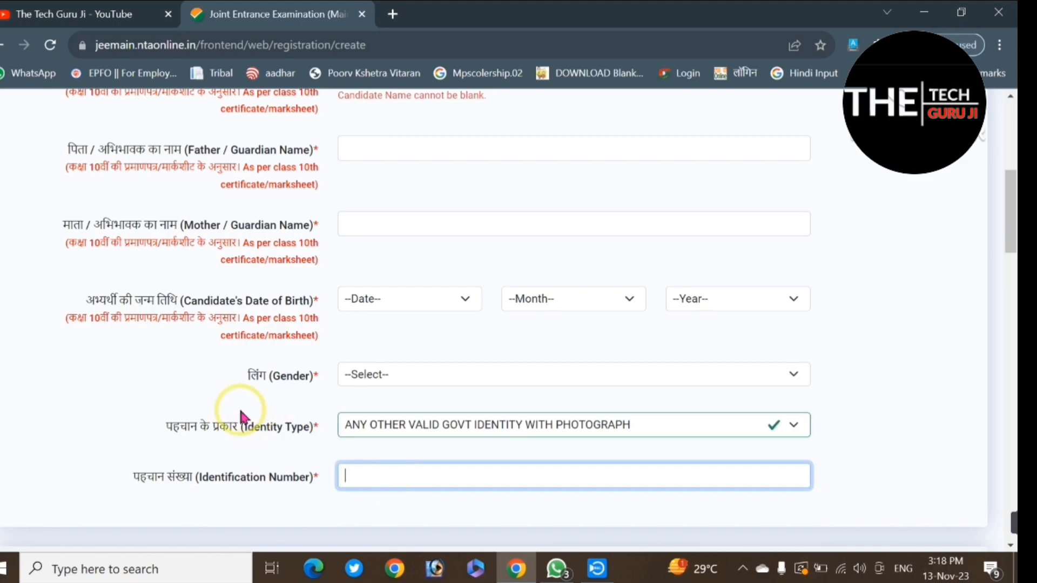
scroll(242, 417, down, 3)
scroll(241, 417, up, 3)
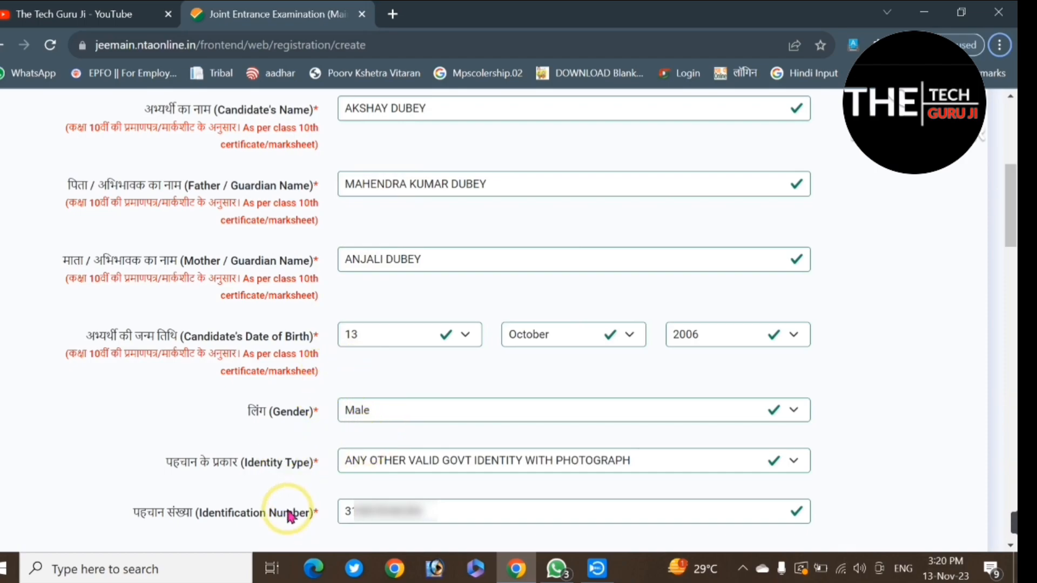
Step: Fill in the present address, mobile number and email address with confirmations, and set the permanent address to Same As Present Address
scroll(192, 331, down, 10)
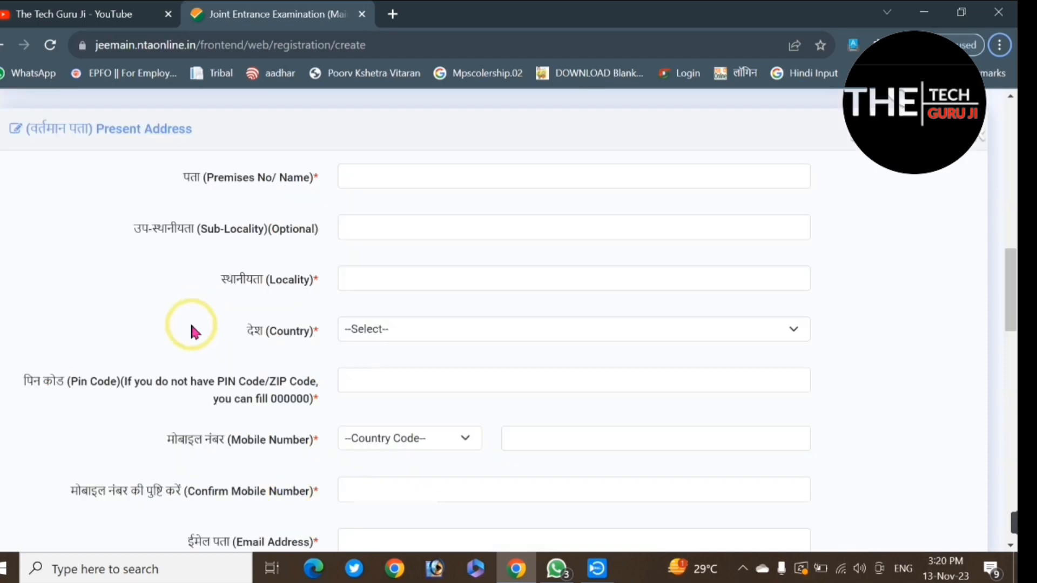
click(155, 165)
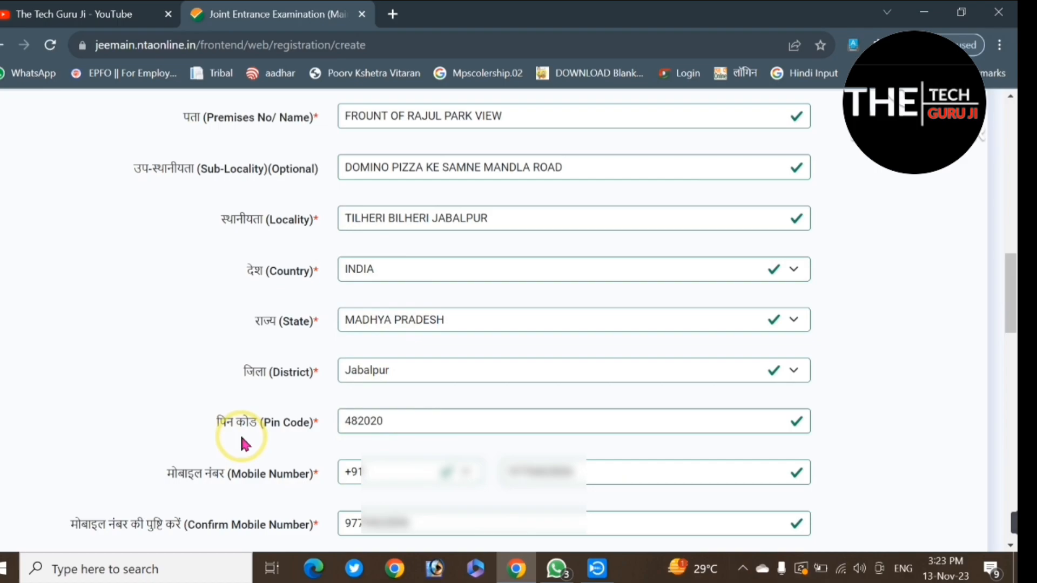
scroll(242, 432, down, 8)
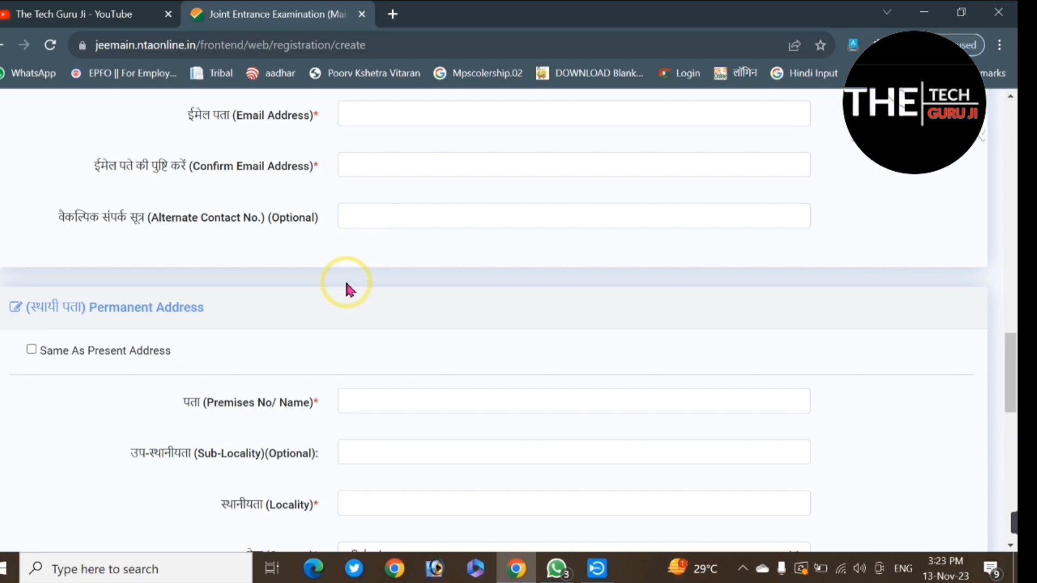
click(400, 108)
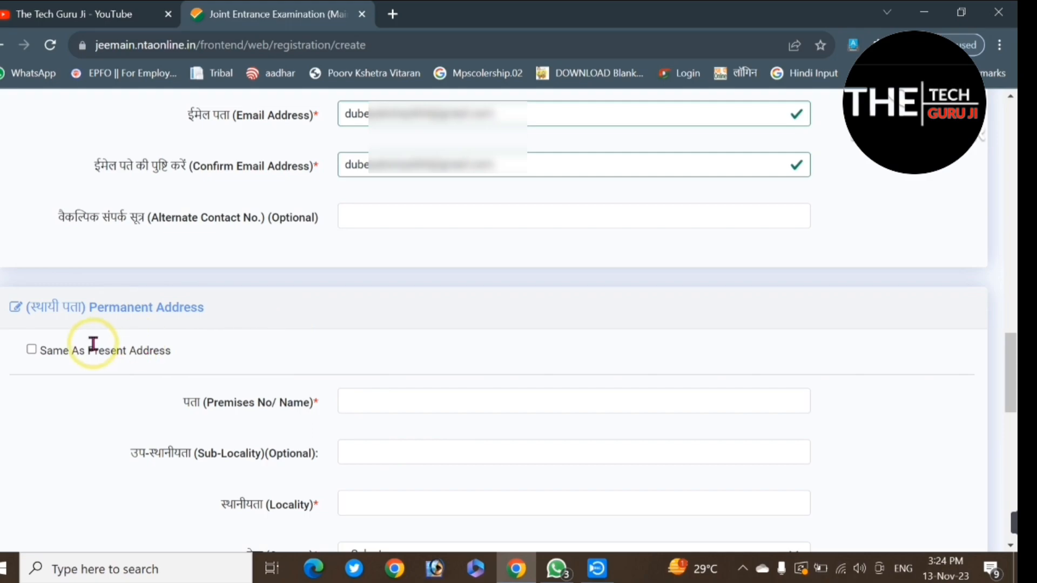
click(30, 350)
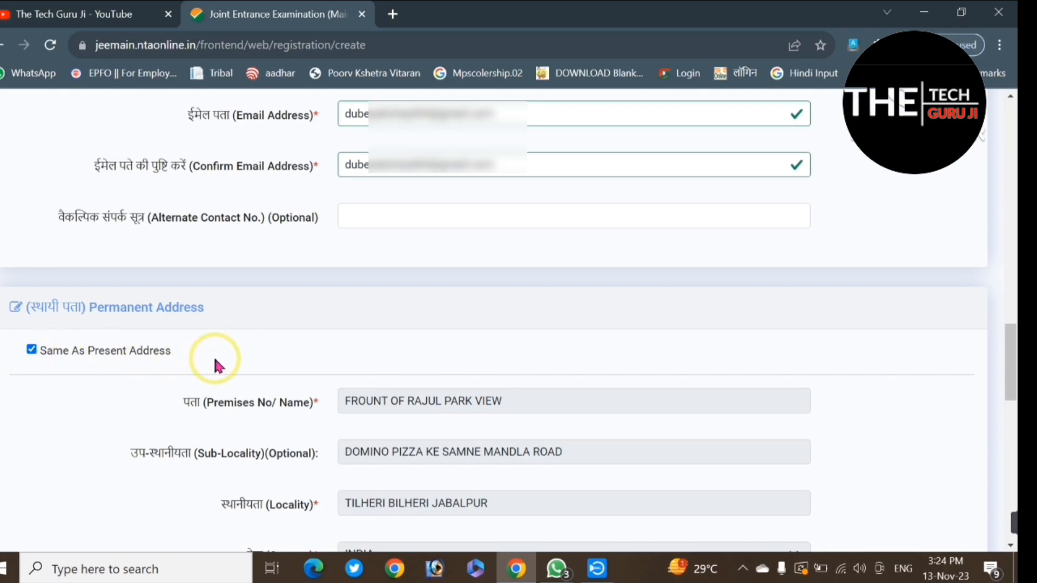
Step: Enter the account password and repeat it in the confirmation field under Choose Password
scroll(704, 424, down, 13)
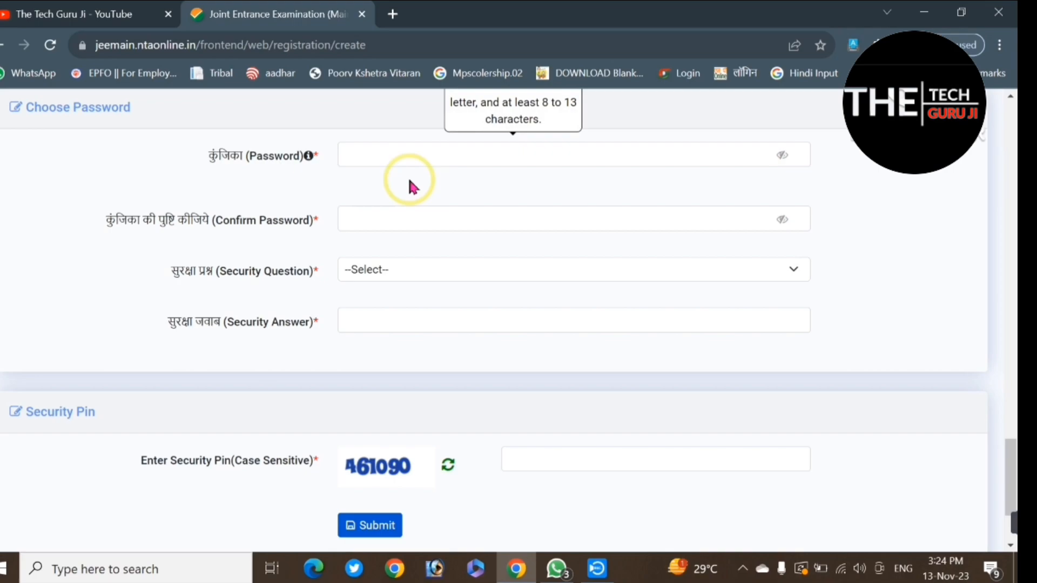
click(438, 154)
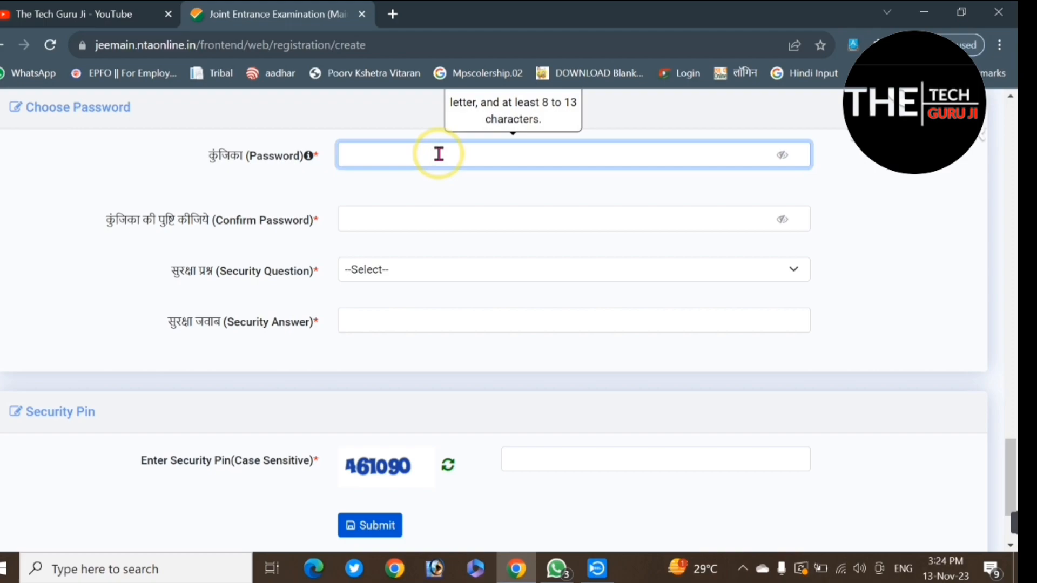
text(Abc)
key(BackSpace)
key(BackSpace)
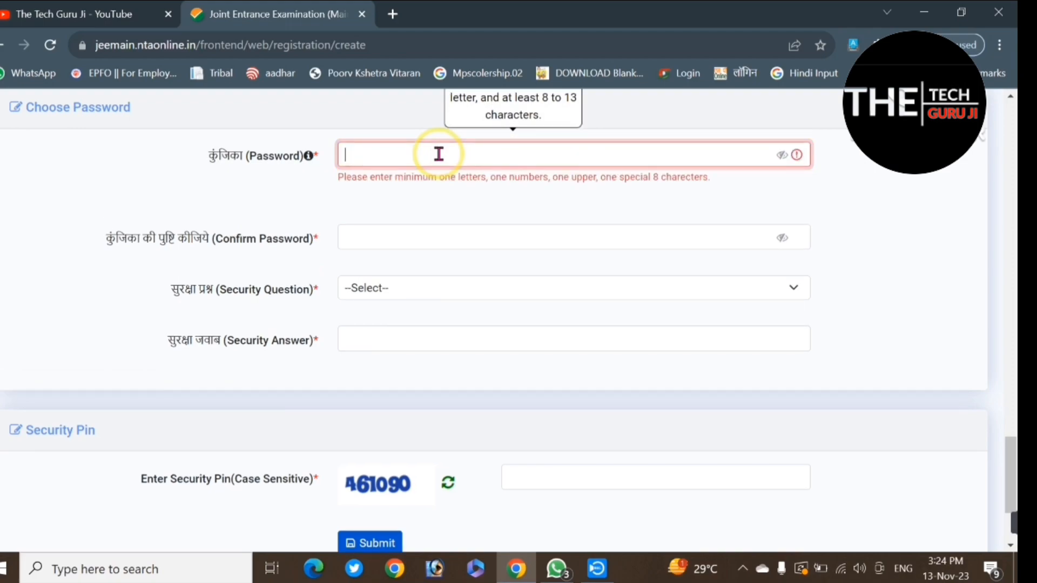
text(Abcdef)
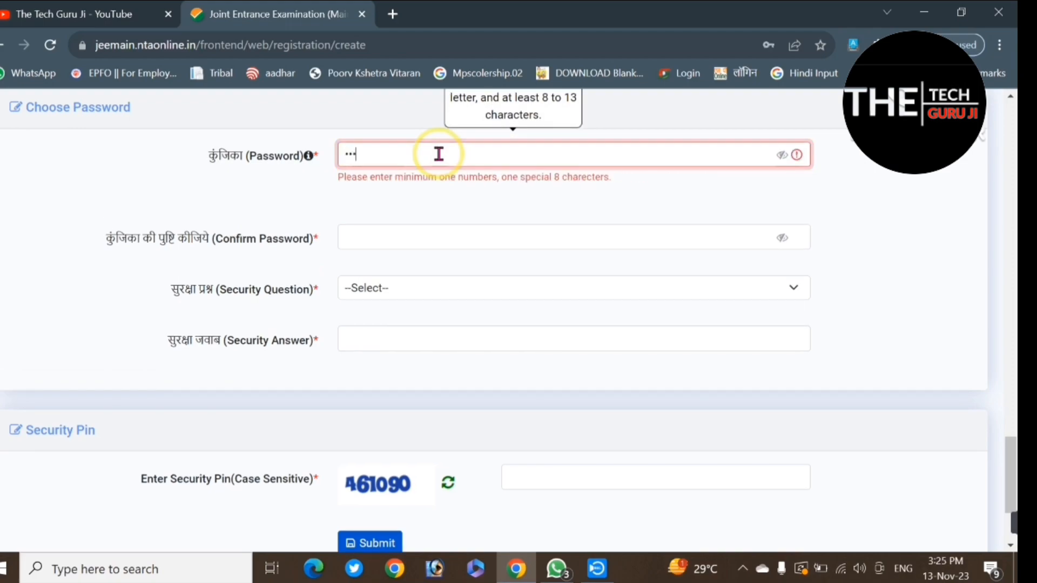
text(@123)
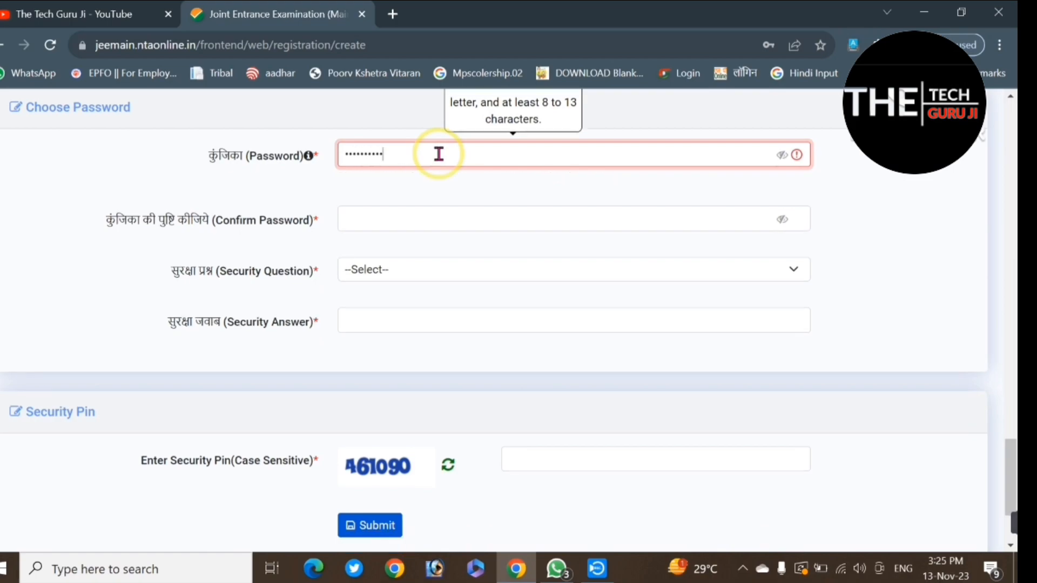
click(416, 212)
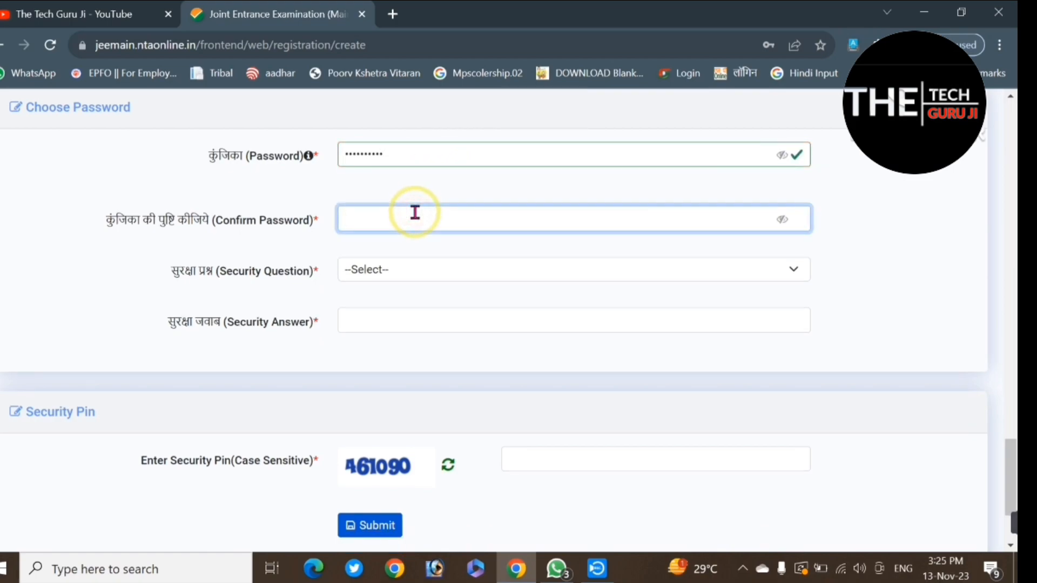
text(Abcdef@)
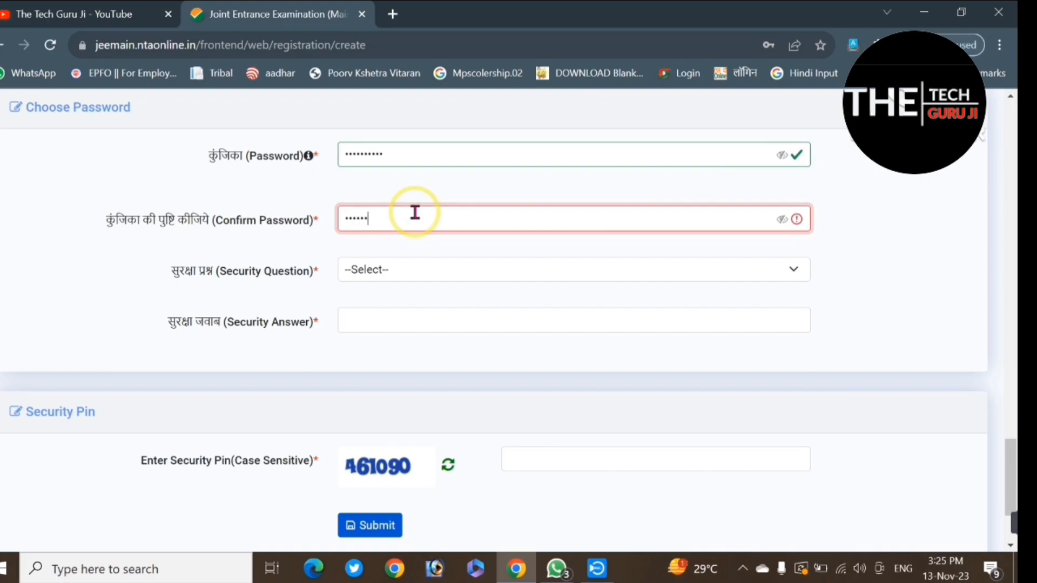
text(123)
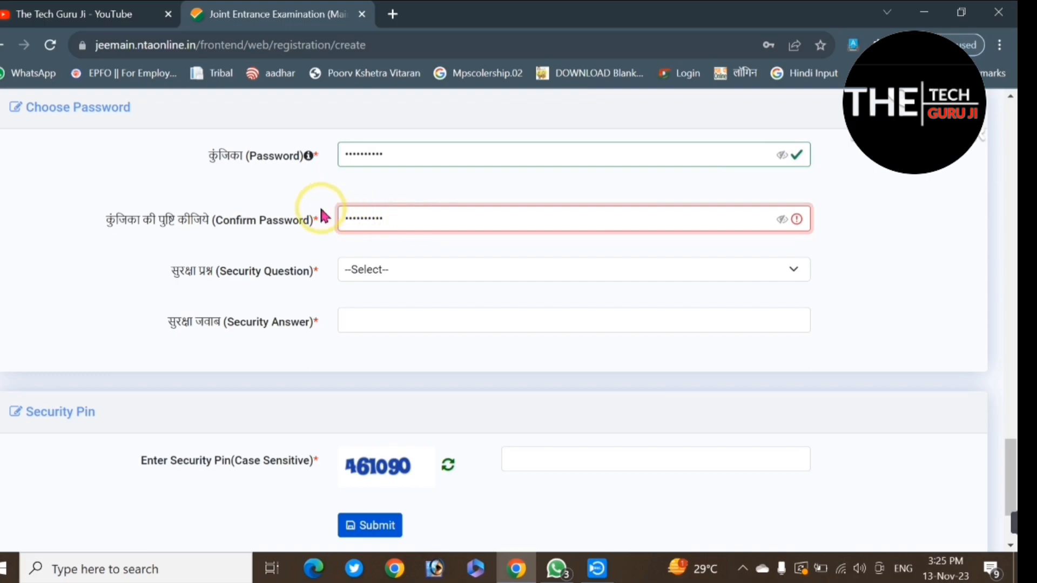
click(291, 225)
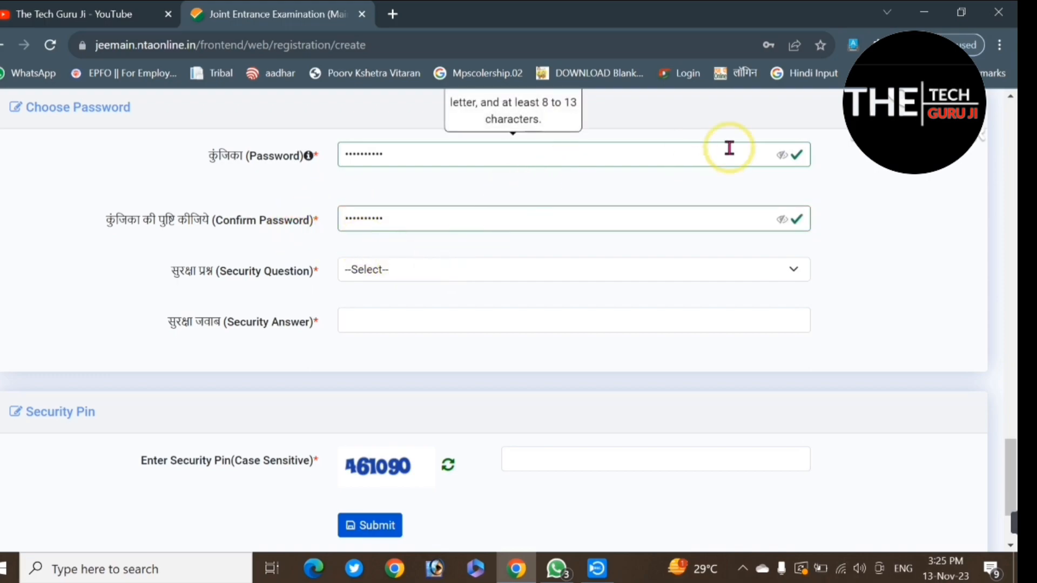
Step: Choose the security question "What is your birth city?" and enter the security answer
click(389, 270)
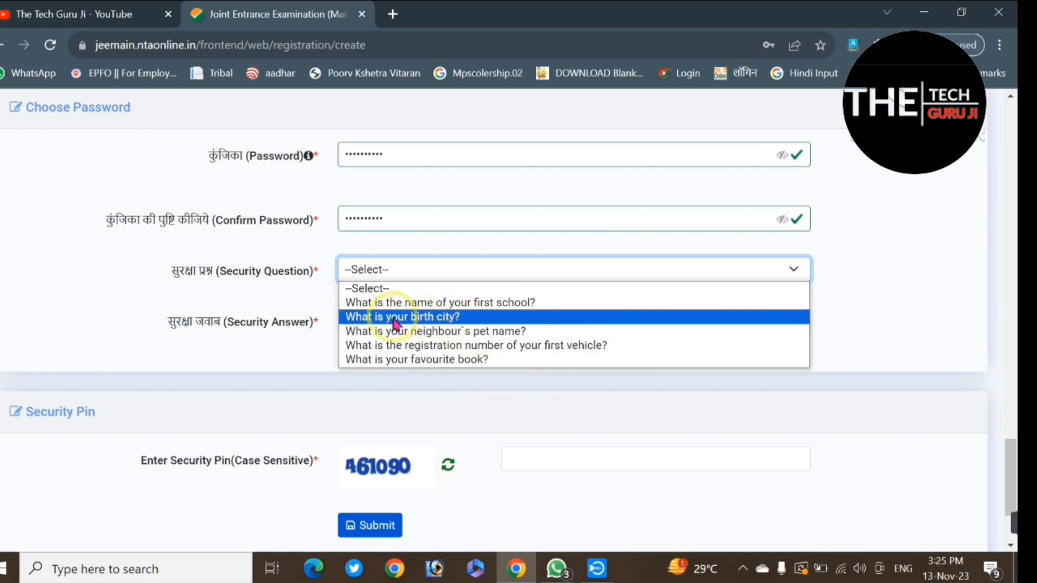
click(426, 317)
click(406, 320)
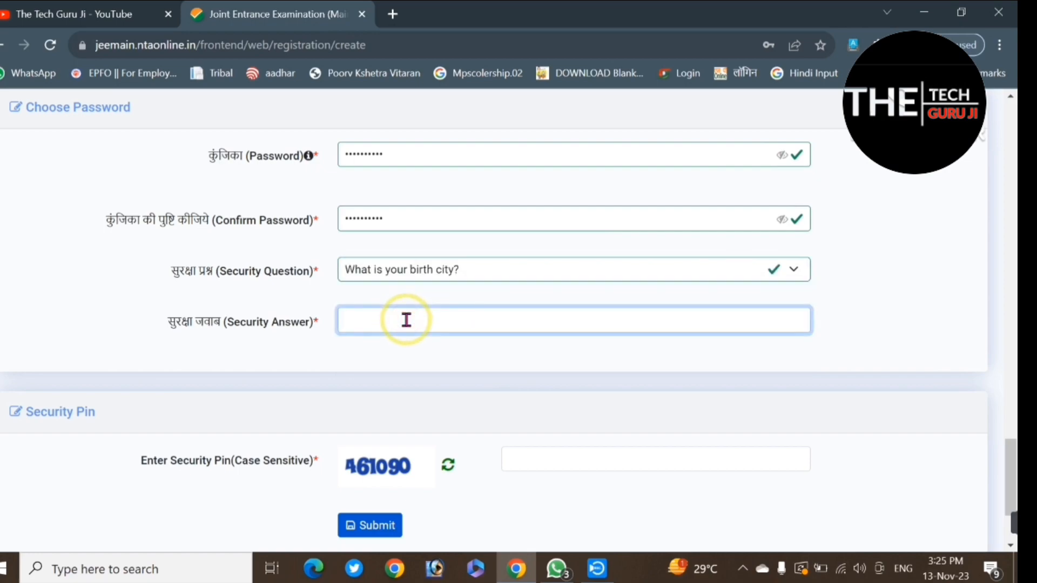
text(JABALPUR)
Step: Enter the security PIN shown in the captcha image and submit the registration form for review
scroll(264, 381, down, 1)
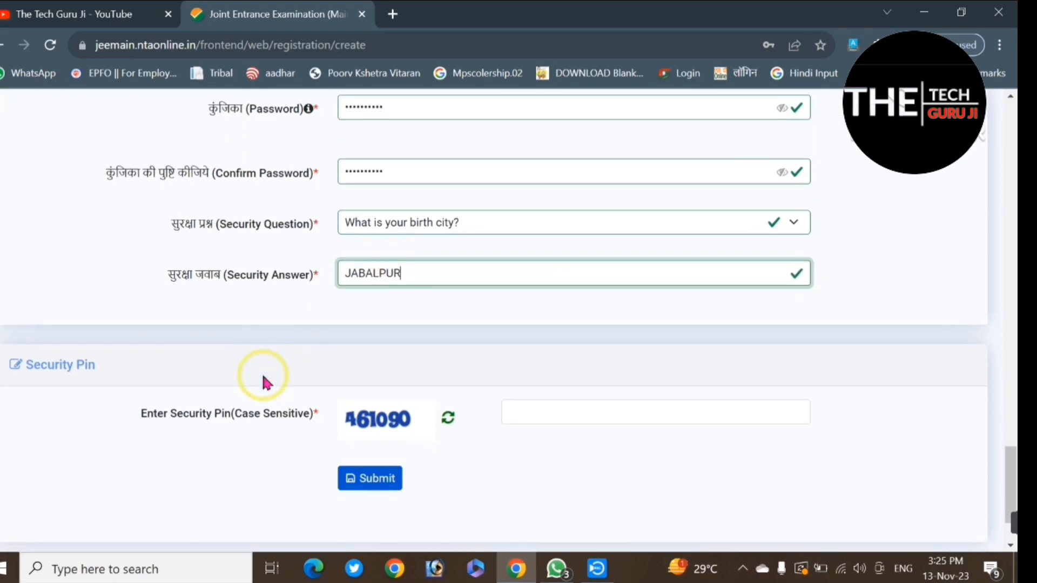
click(574, 417)
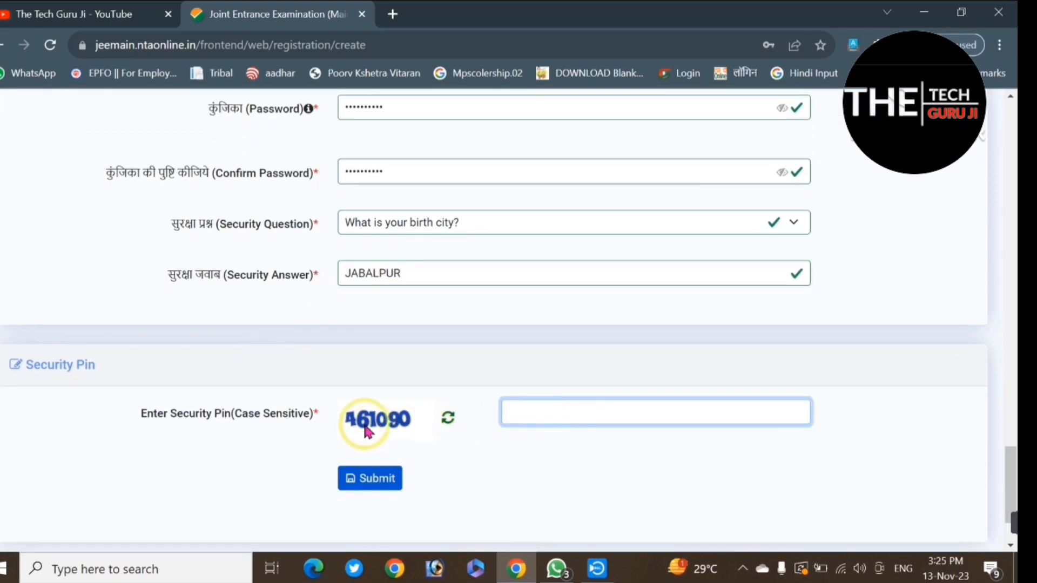
click(574, 409)
text(461090)
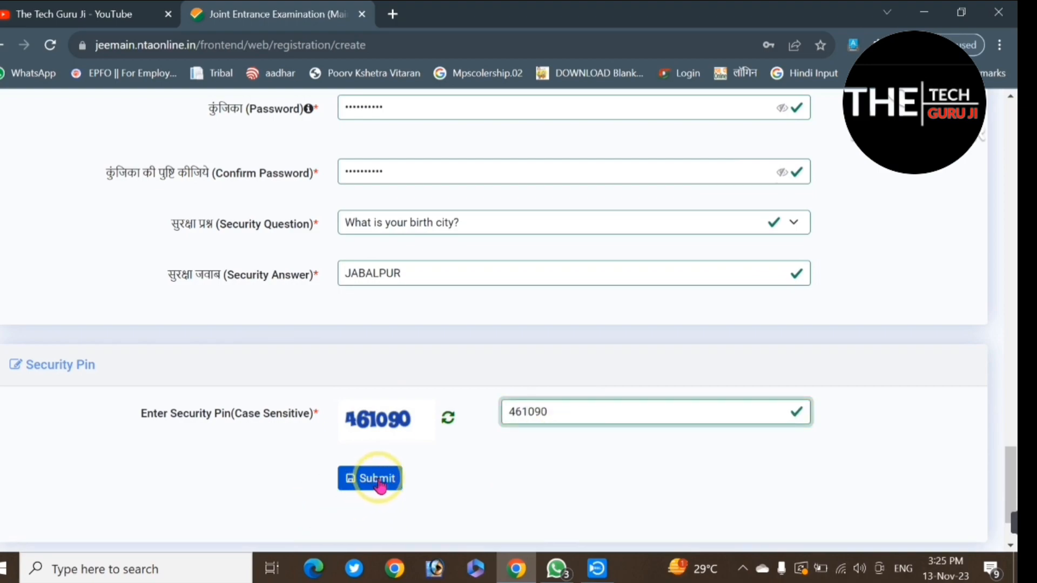
click(378, 480)
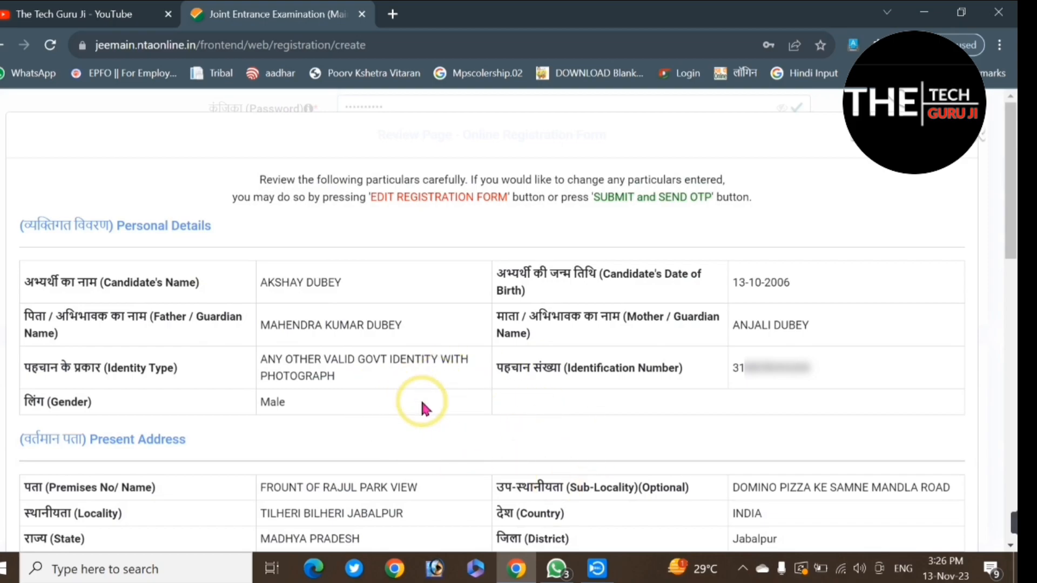
Step: Mark all particulars as verified: name, father's and mother's names, date of birth, gender, address, mobile number and email address
scroll(419, 402, down, 20)
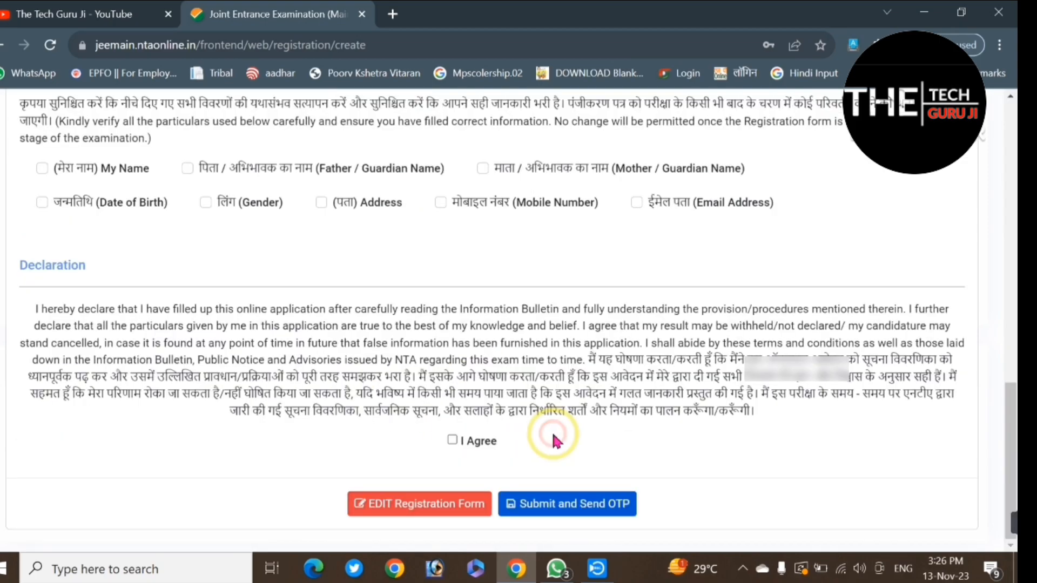
click(43, 168)
click(186, 170)
click(482, 168)
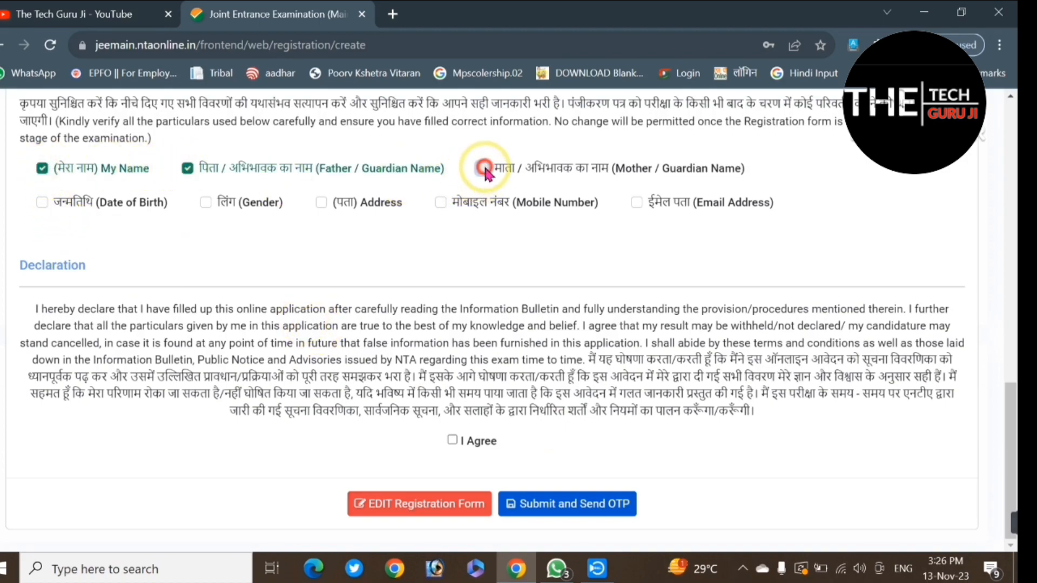
click(42, 202)
click(205, 202)
click(322, 203)
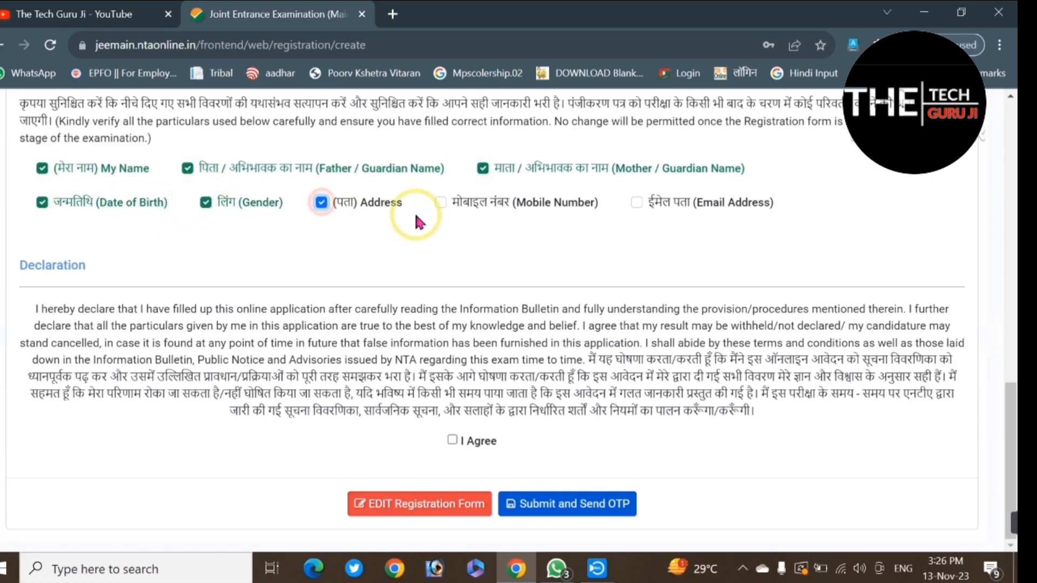
click(441, 203)
click(637, 203)
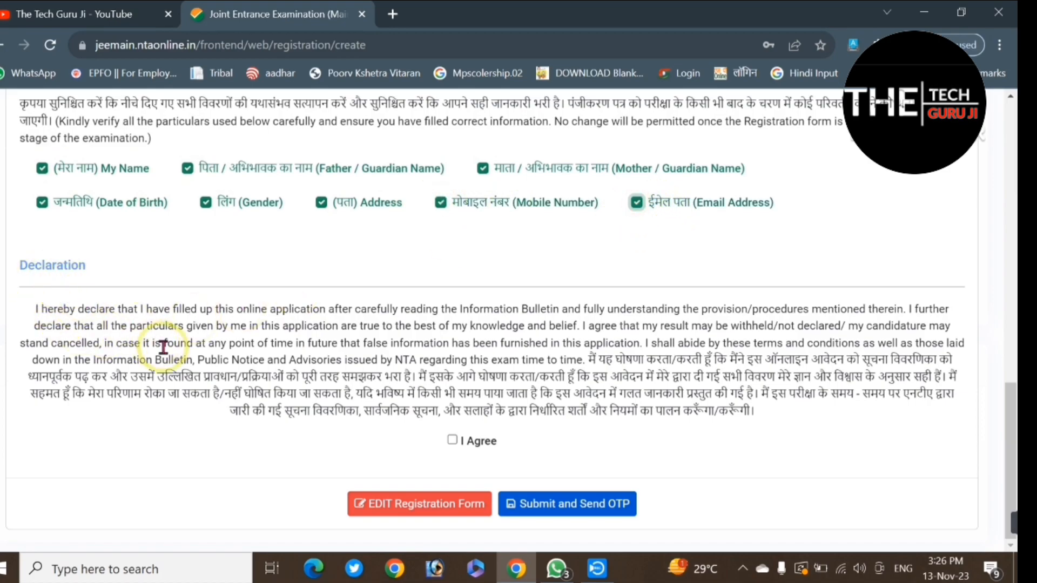
Step: Agree to the declaration, submit the registration form and confirm the request for an OTP
click(452, 440)
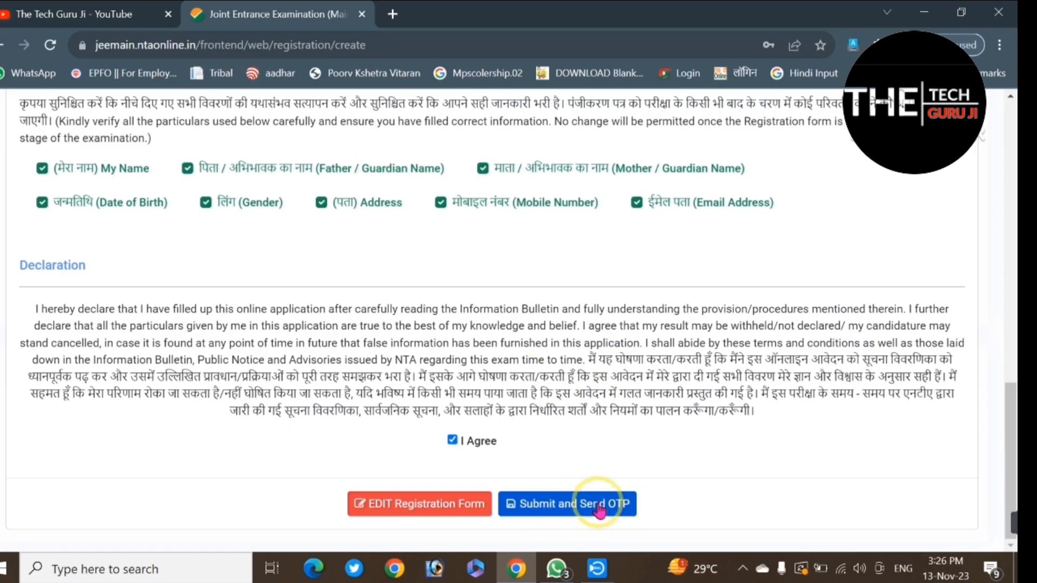
click(567, 509)
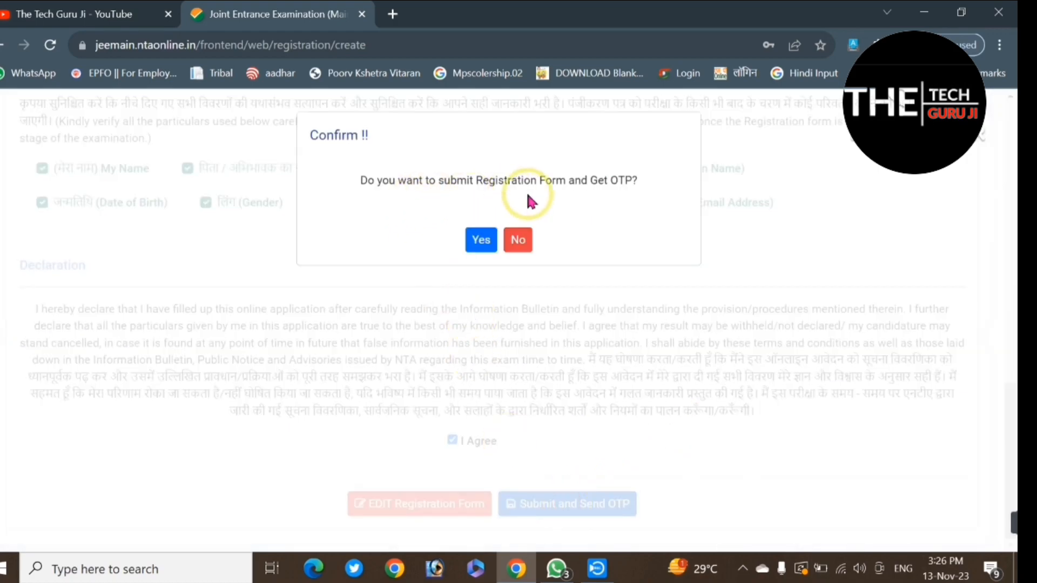
click(480, 240)
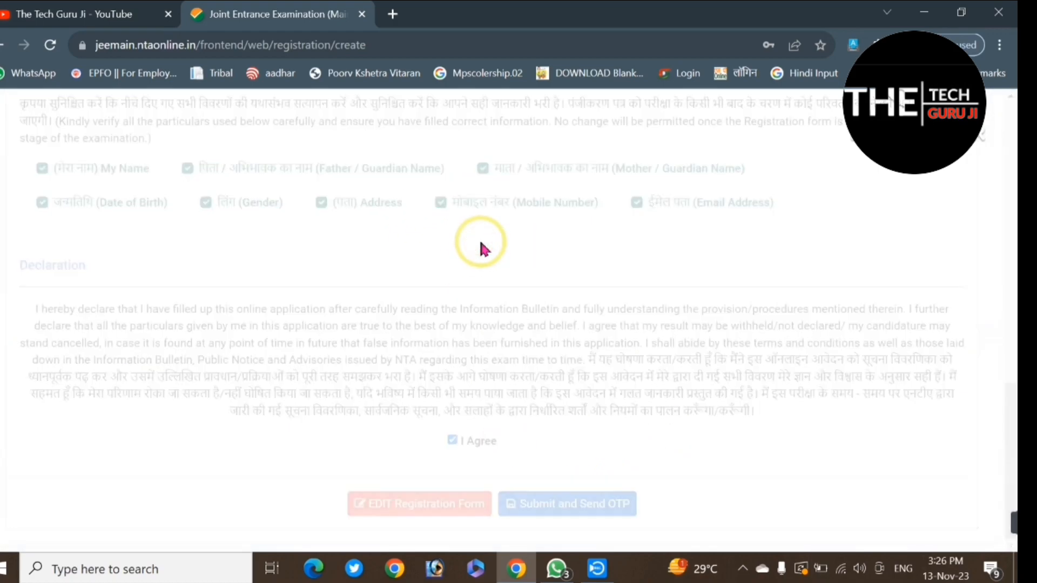
Step: Enter the email OTP, verify it, and acknowledge the account verification message
text(1)
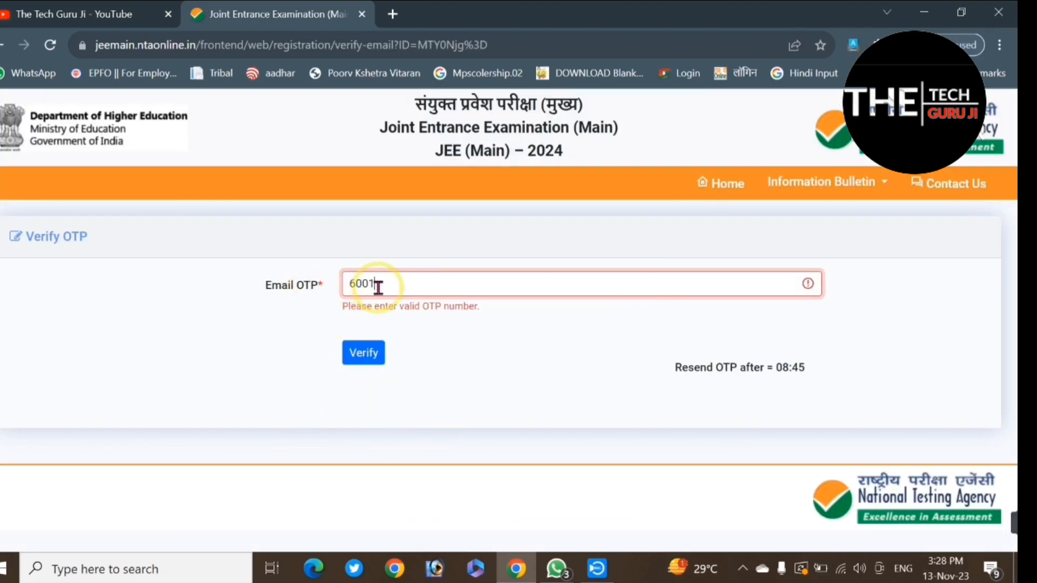
click(364, 356)
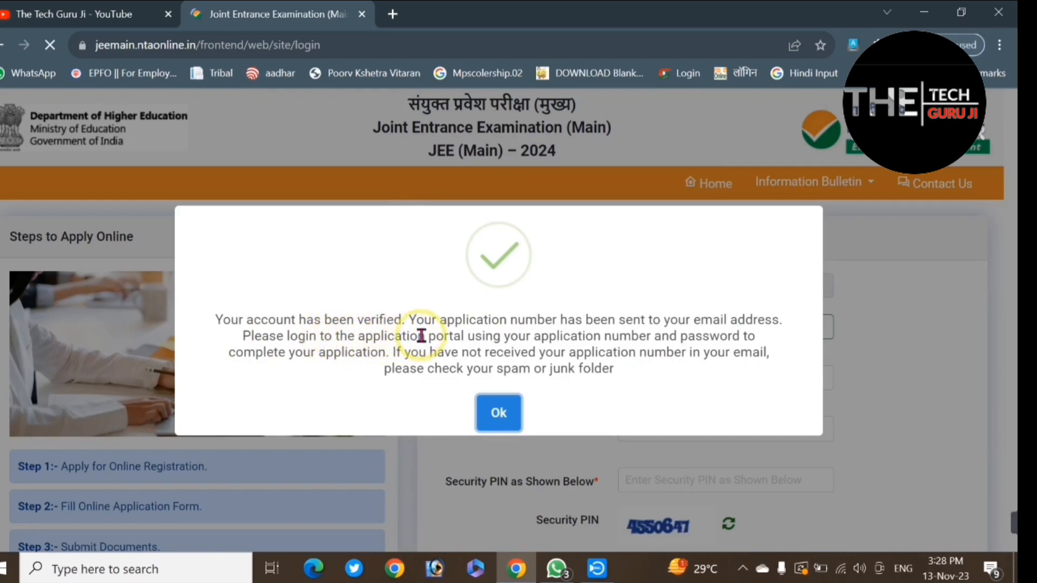
click(497, 412)
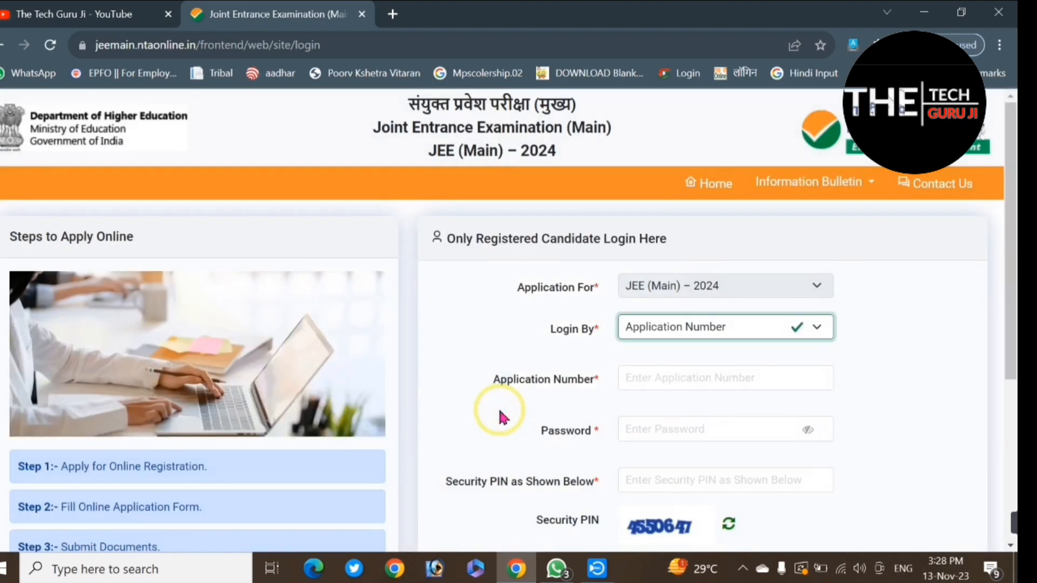
Step: Log in as a registered candidate with the application number, account password and security PIN
click(705, 380)
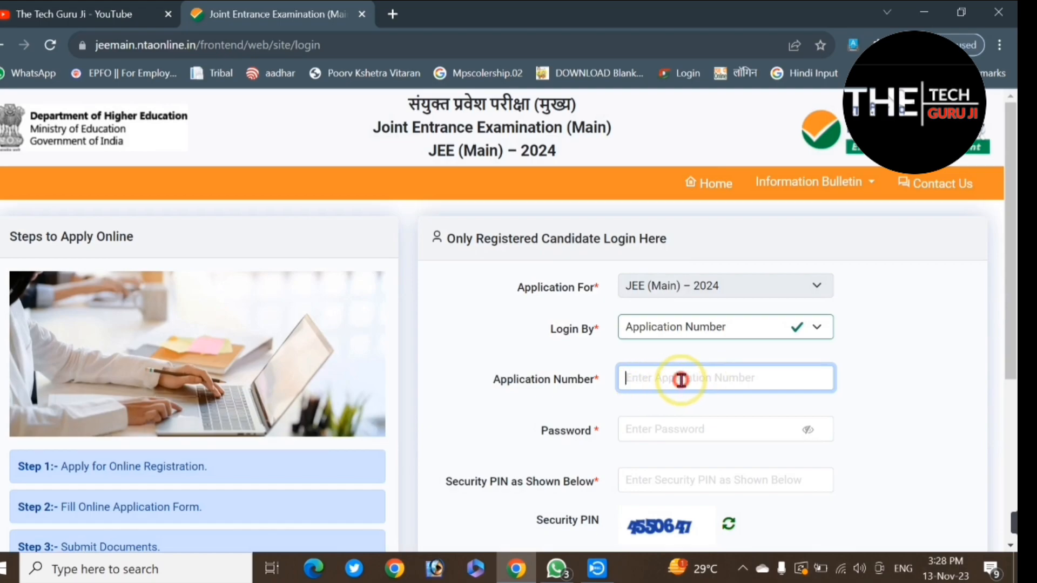
click(675, 430)
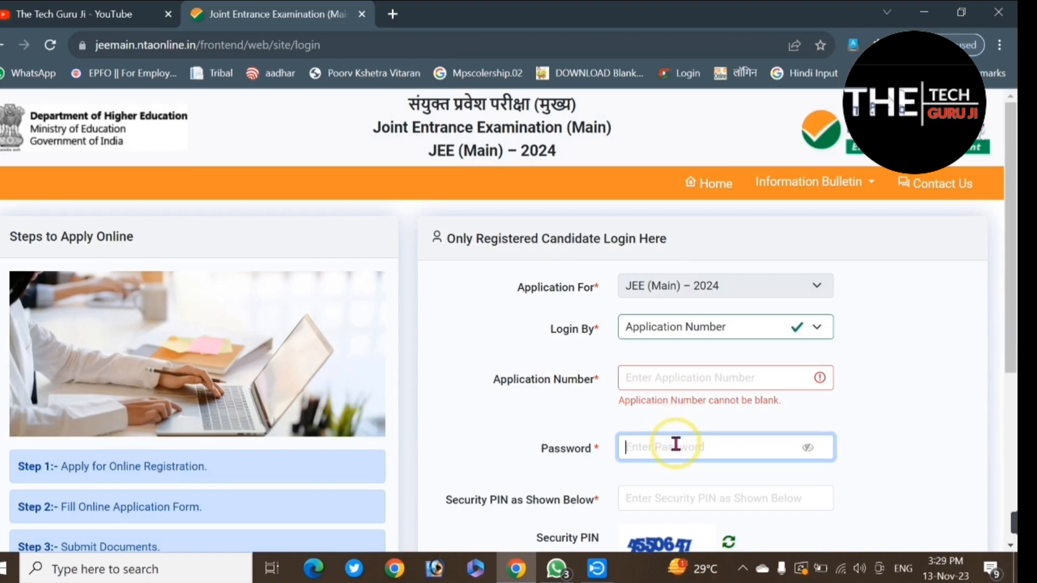
scroll(675, 445, down, 1)
click(672, 453)
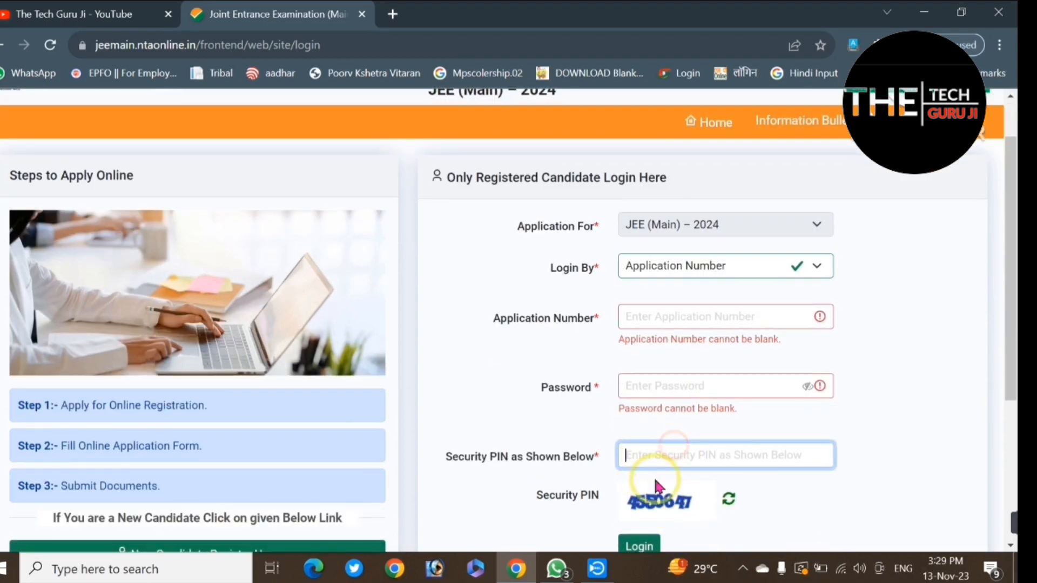
click(697, 318)
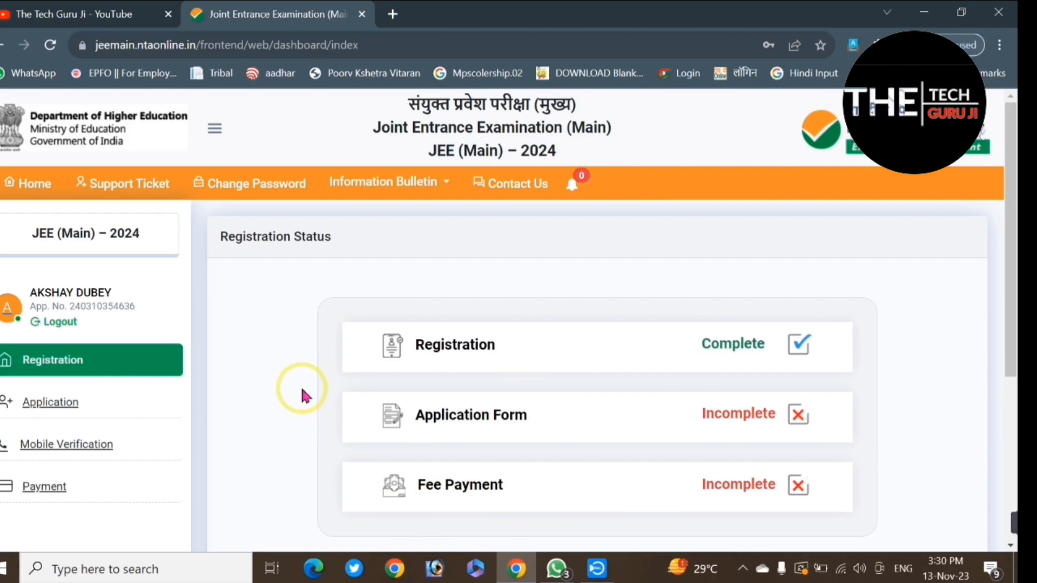
Step: Open the application status page and proceed to complete the incomplete application
click(62, 404)
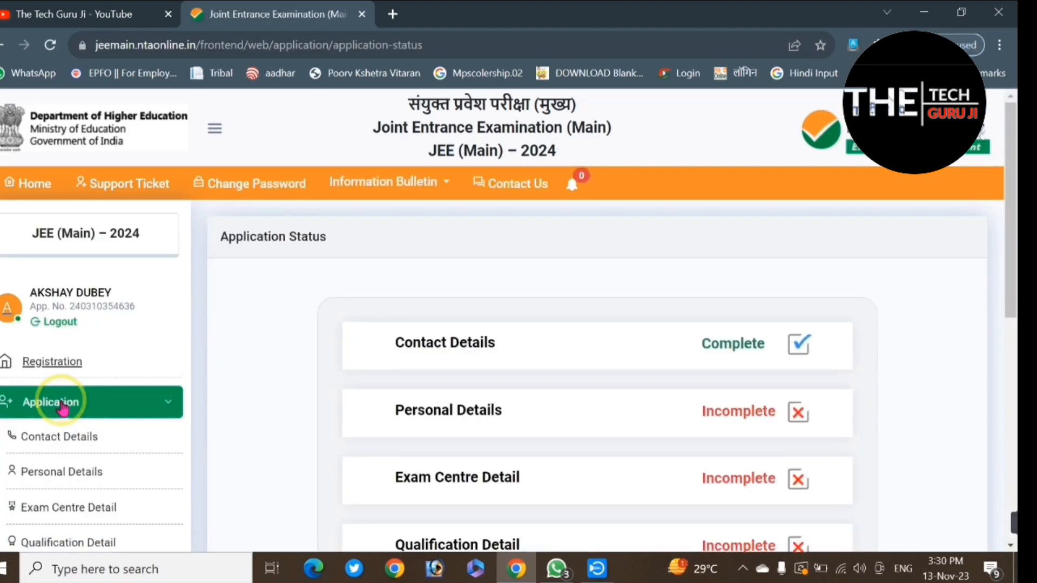
scroll(231, 416, down, 5)
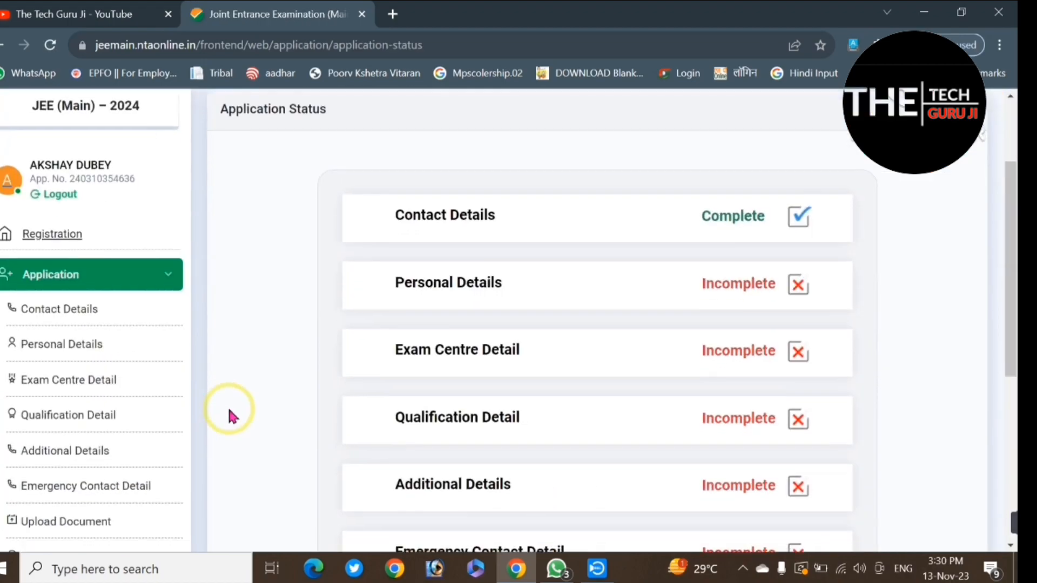
scroll(229, 413, down, 4)
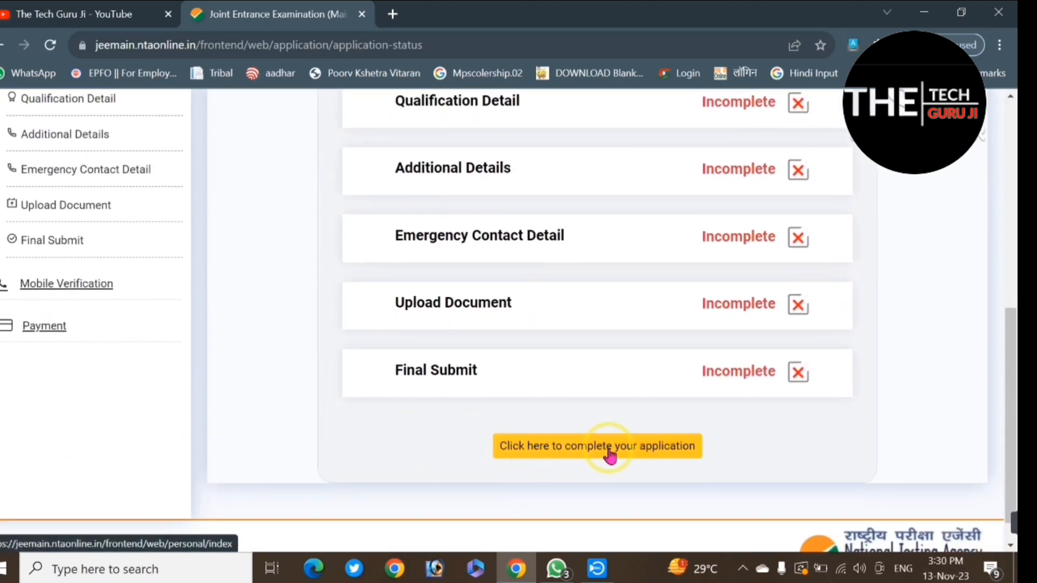
click(657, 454)
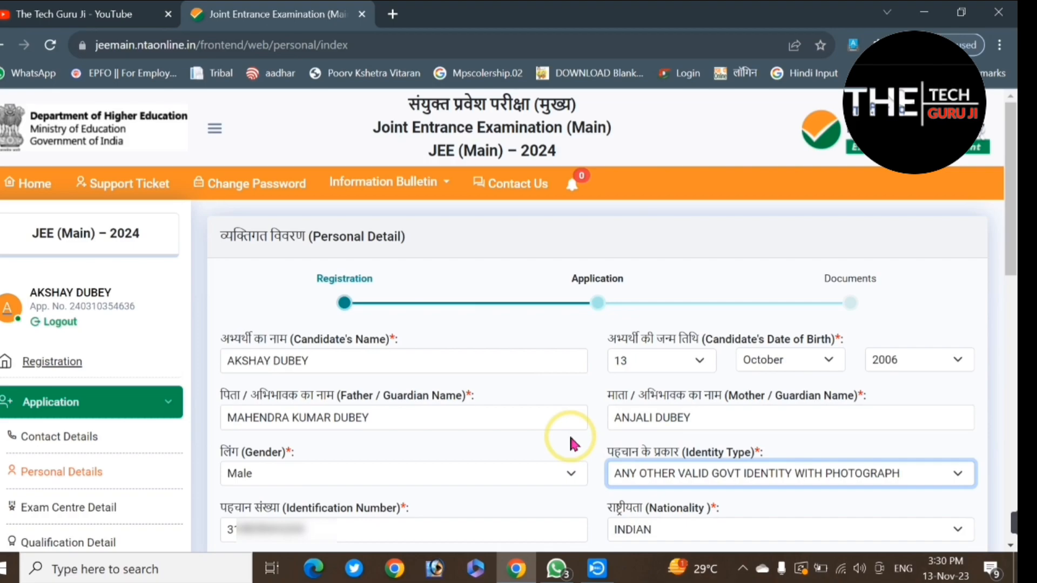
Step: Set the state of 12th/equivalent passed or appearing to MADHYA PRADESH and the category to General
scroll(571, 444, down, 8)
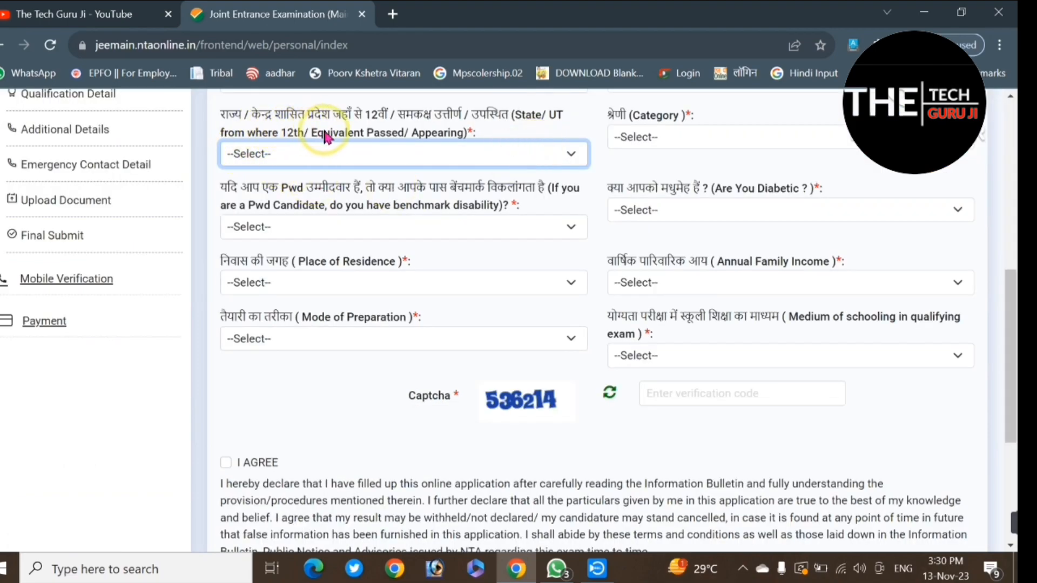
click(436, 159)
key(m)
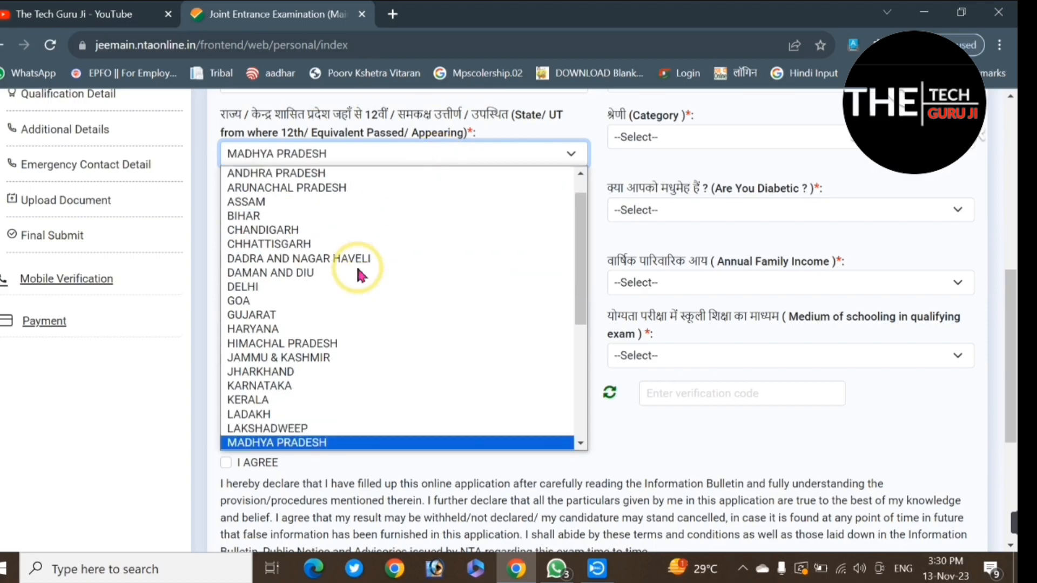
key(Return)
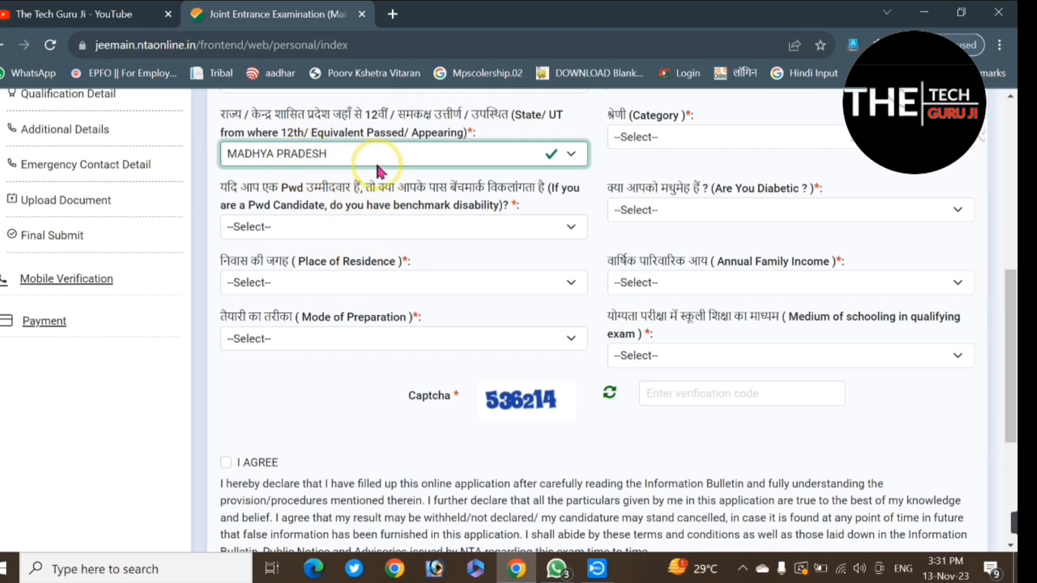
click(689, 144)
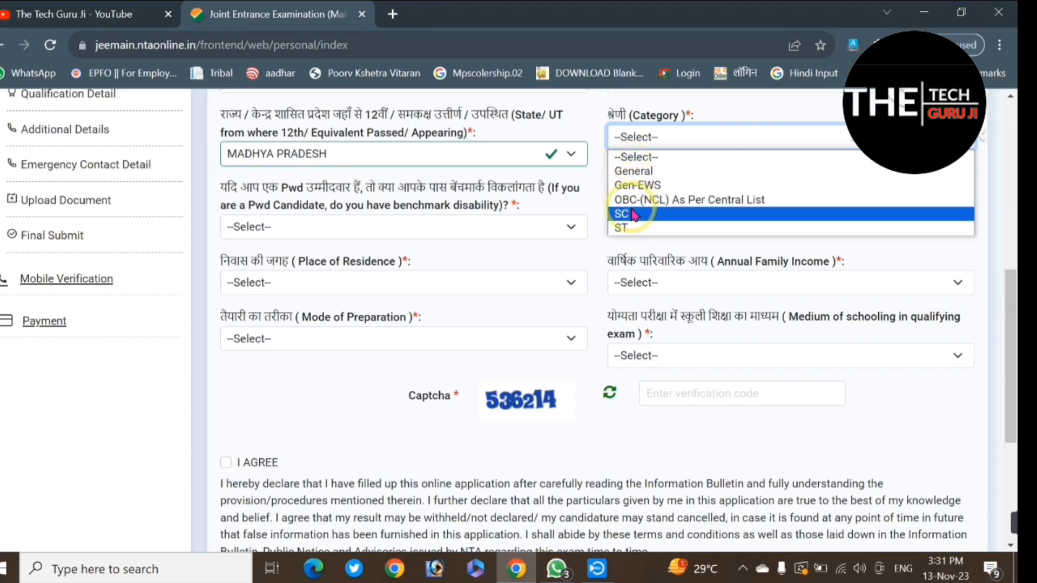
click(655, 178)
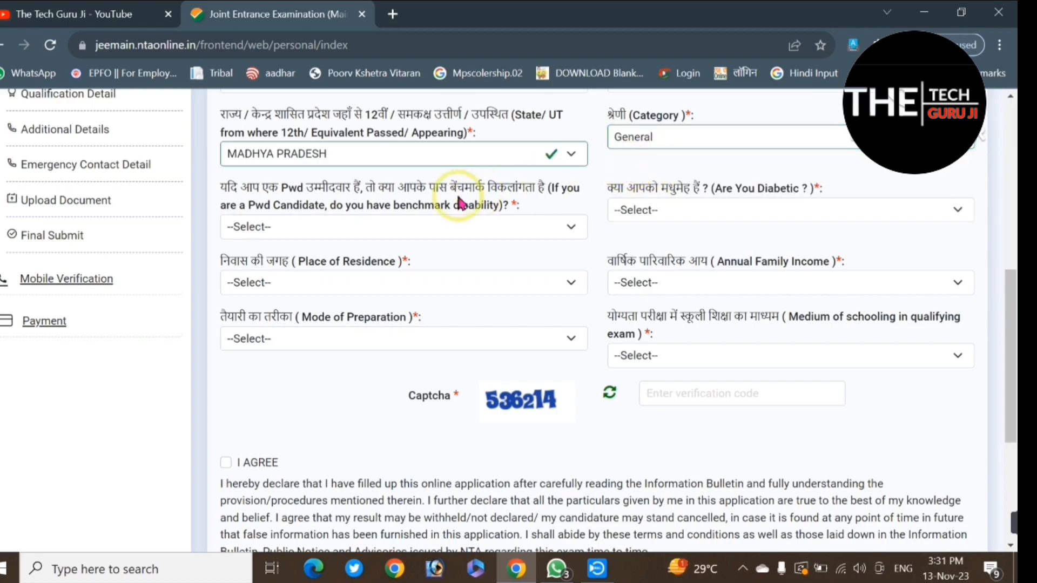
Step: Answer No to both the PwD benchmark disability question and the diabetic question
click(348, 225)
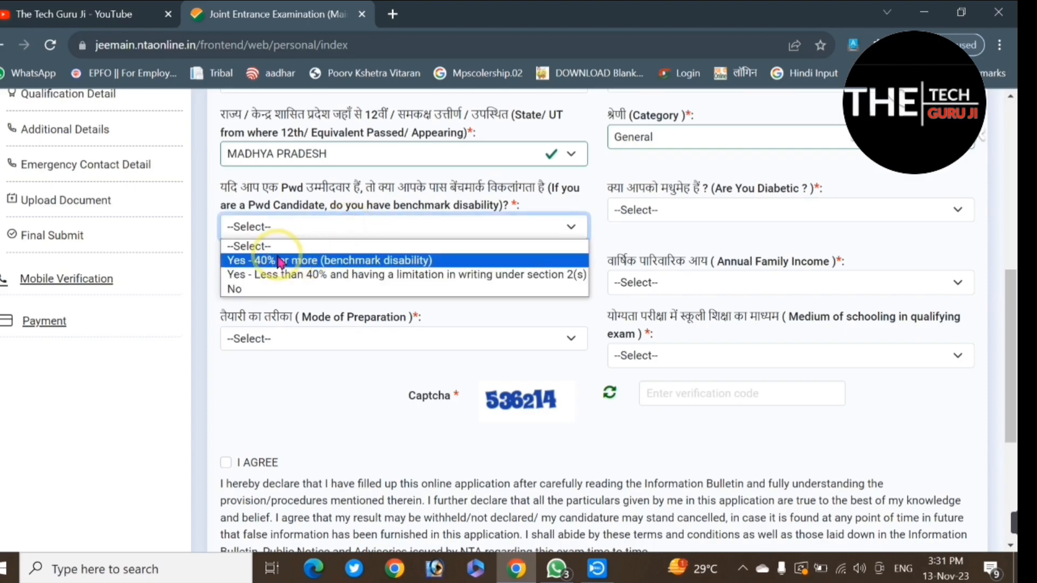
click(244, 290)
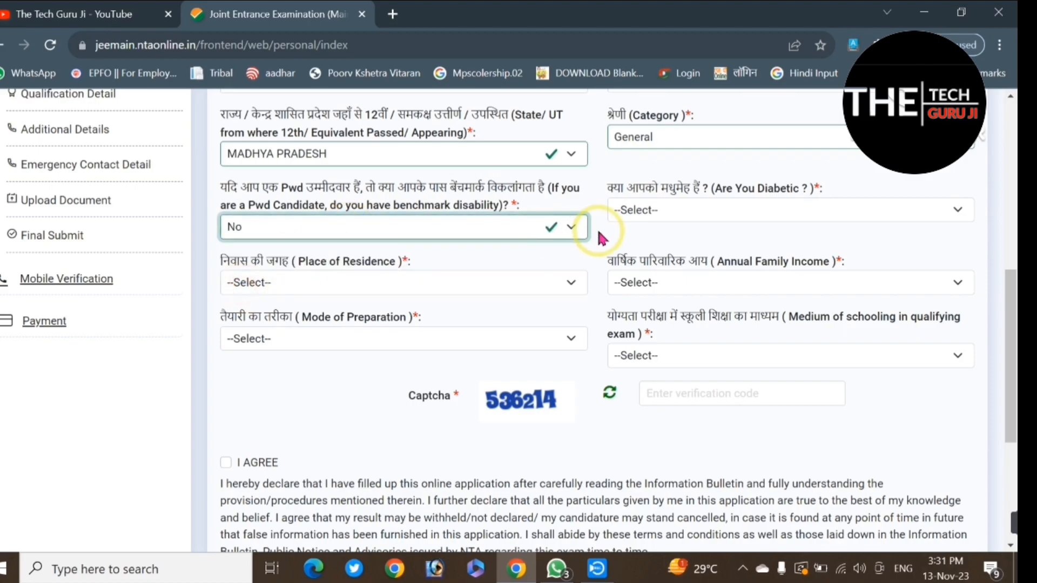
click(674, 210)
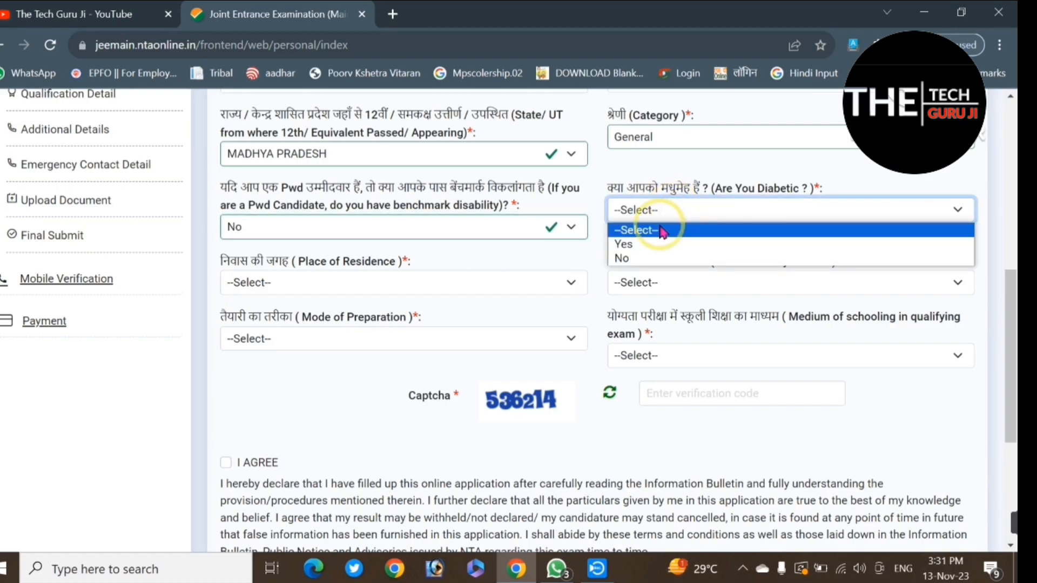
click(625, 261)
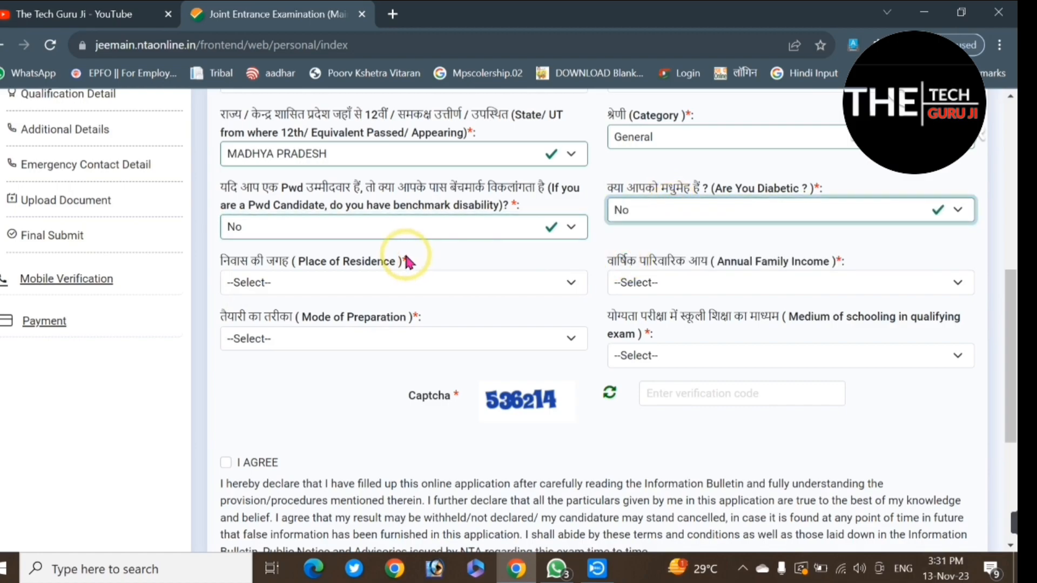
Step: Set the place of residence to Rural and the annual family income to 0-100000
click(355, 280)
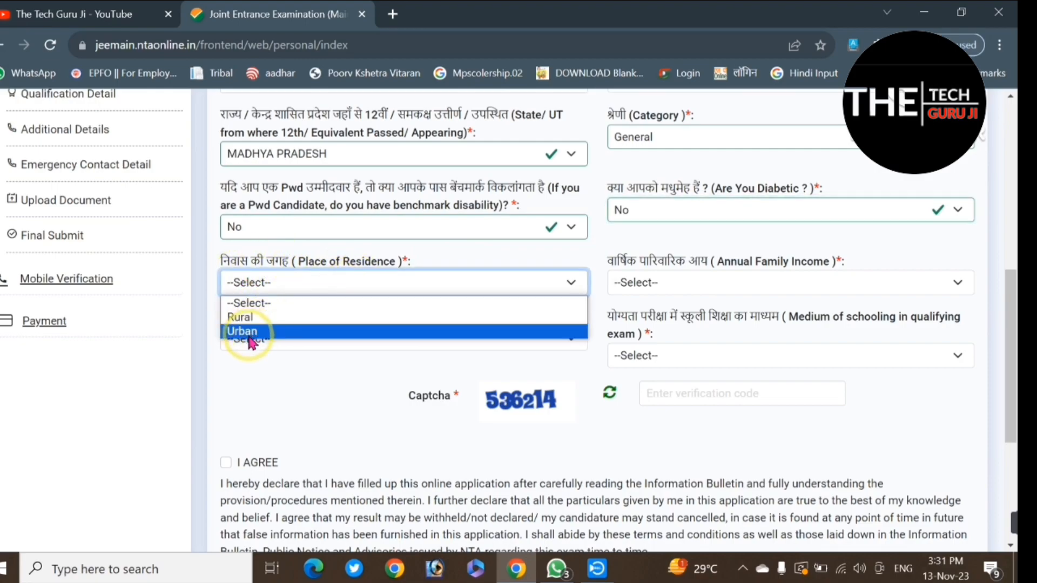
click(277, 318)
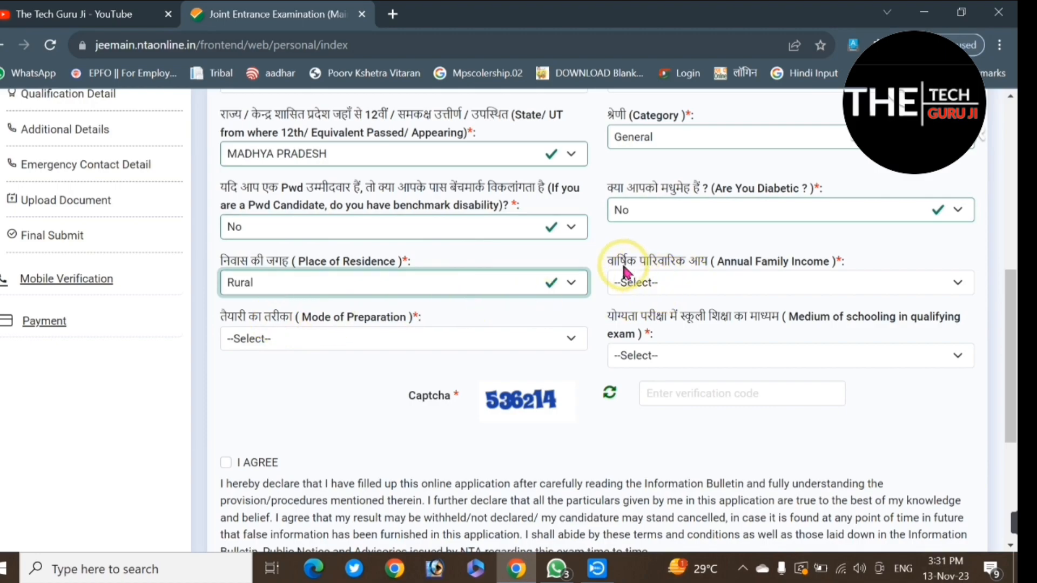
click(675, 286)
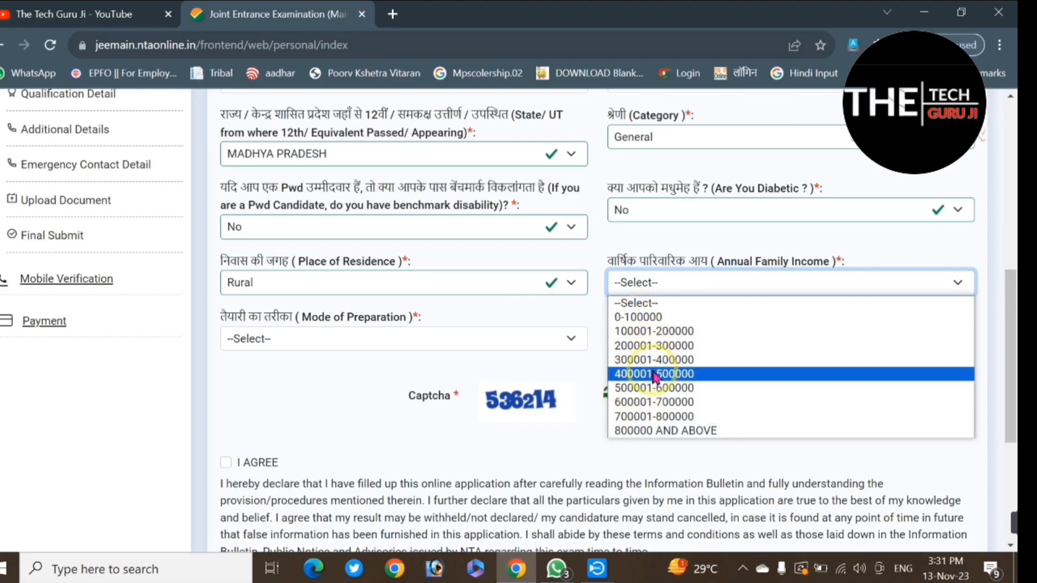
click(649, 319)
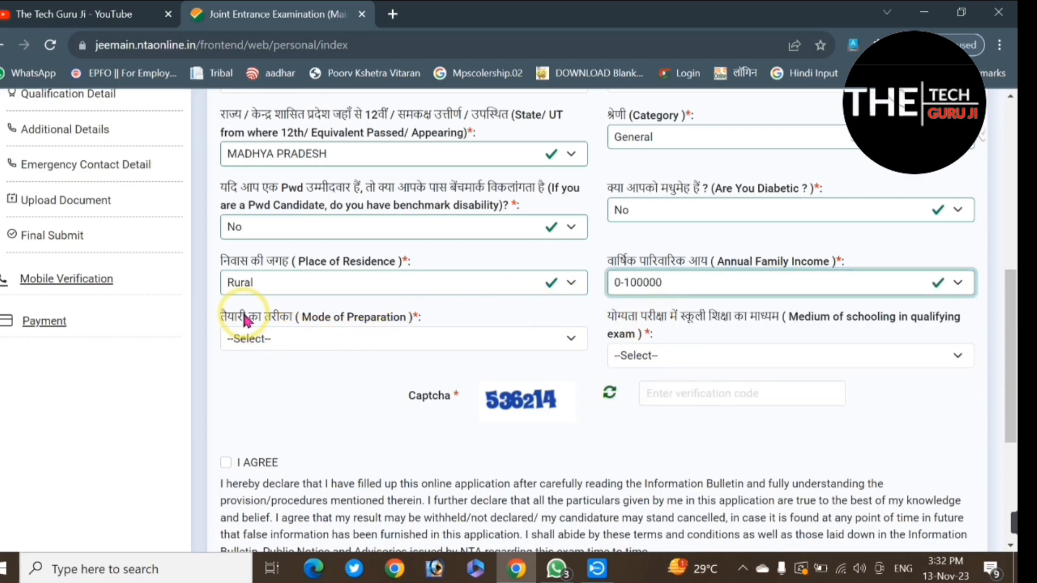
Step: Set the mode of preparation to Self-Study and the medium of schooling in the qualifying exam to English
click(368, 338)
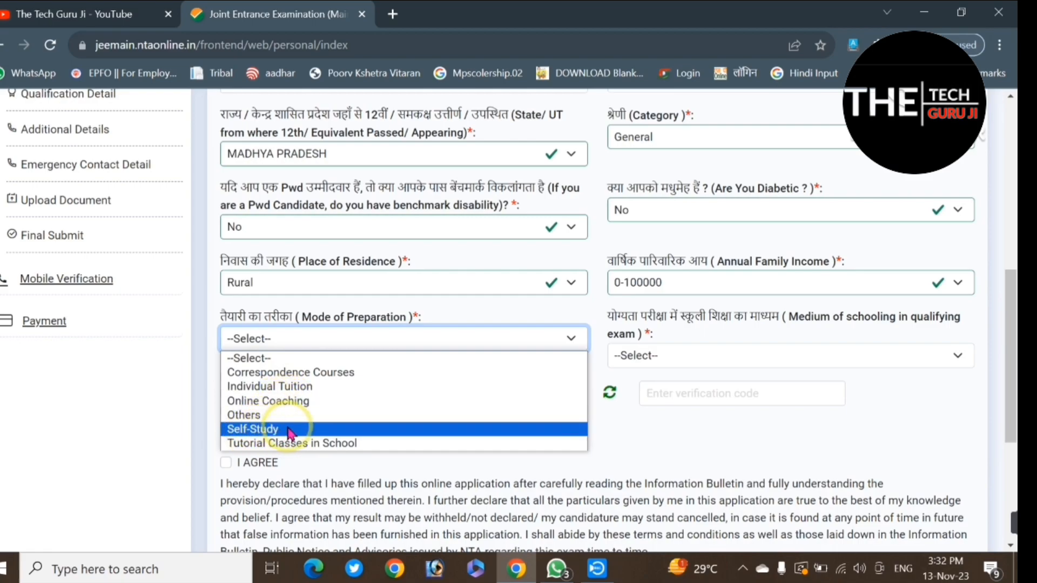
click(259, 429)
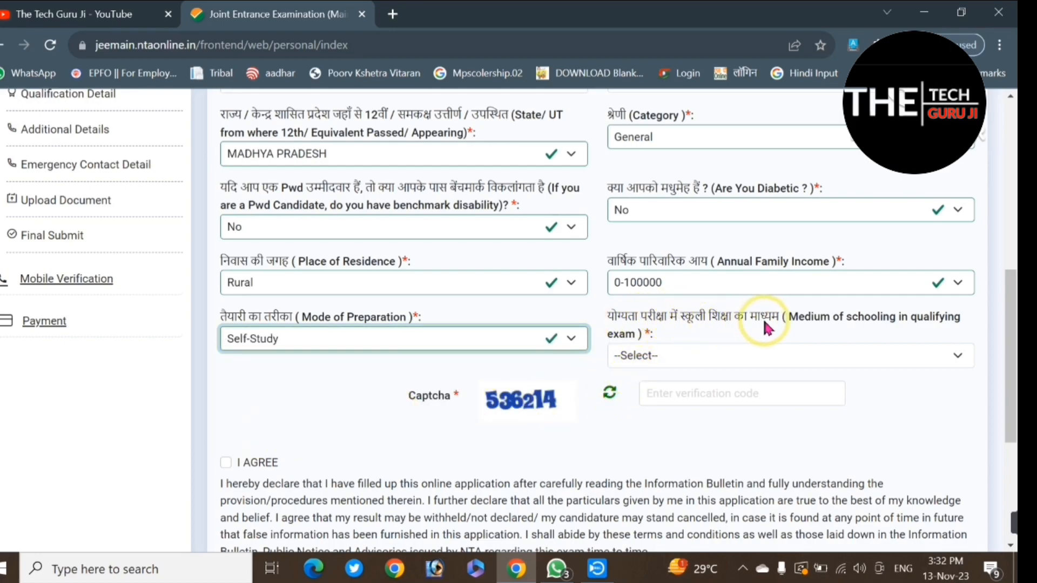
click(689, 359)
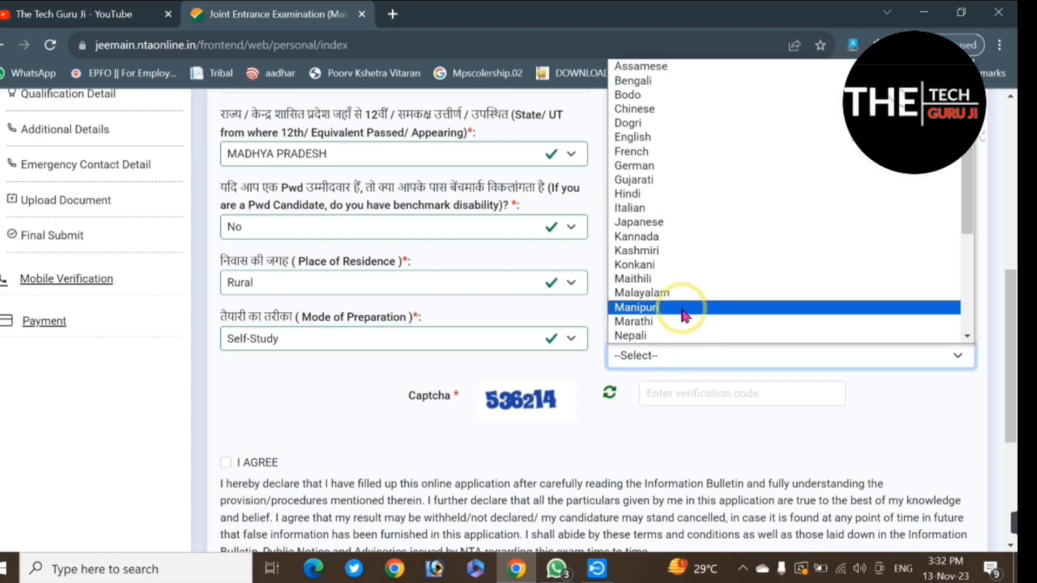
click(579, 387)
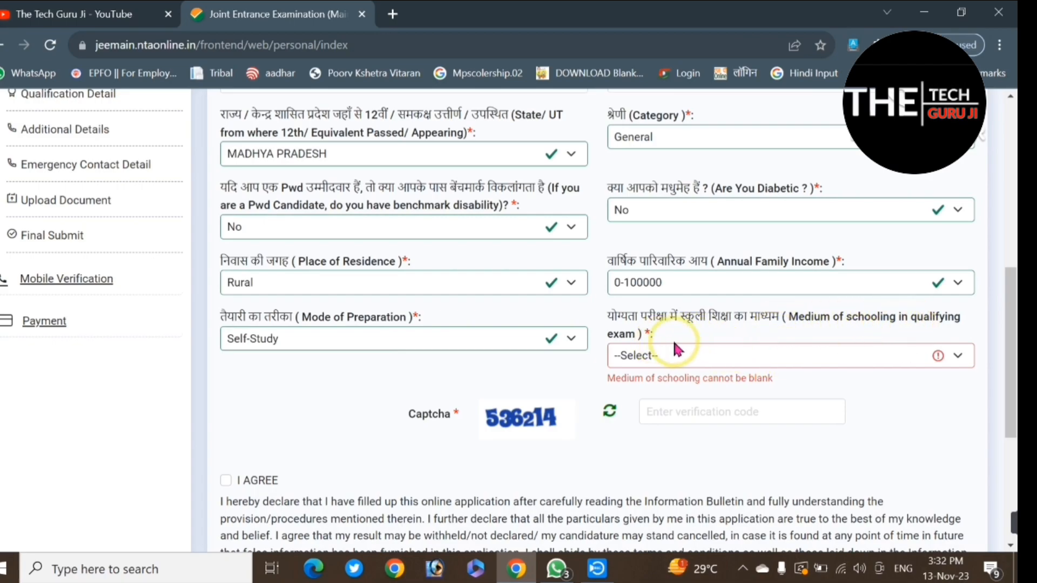
click(730, 357)
scroll(702, 205, down, 1)
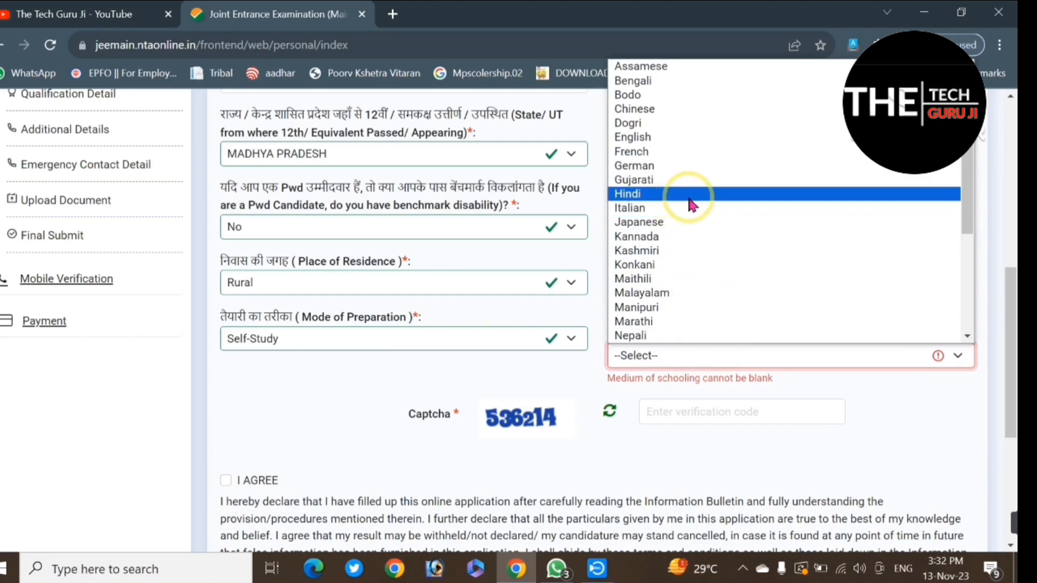
click(689, 200)
click(780, 353)
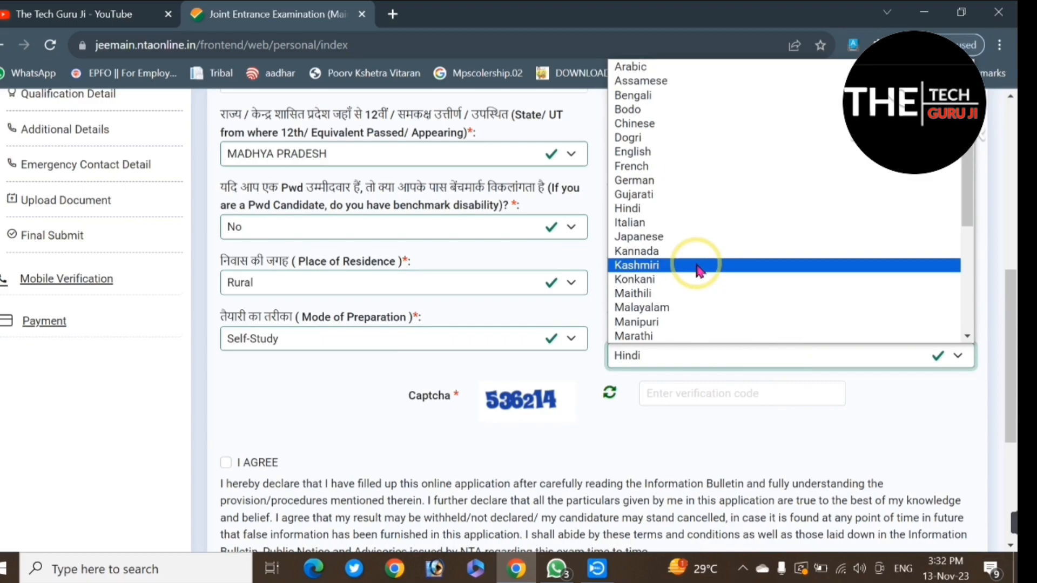
key(e)
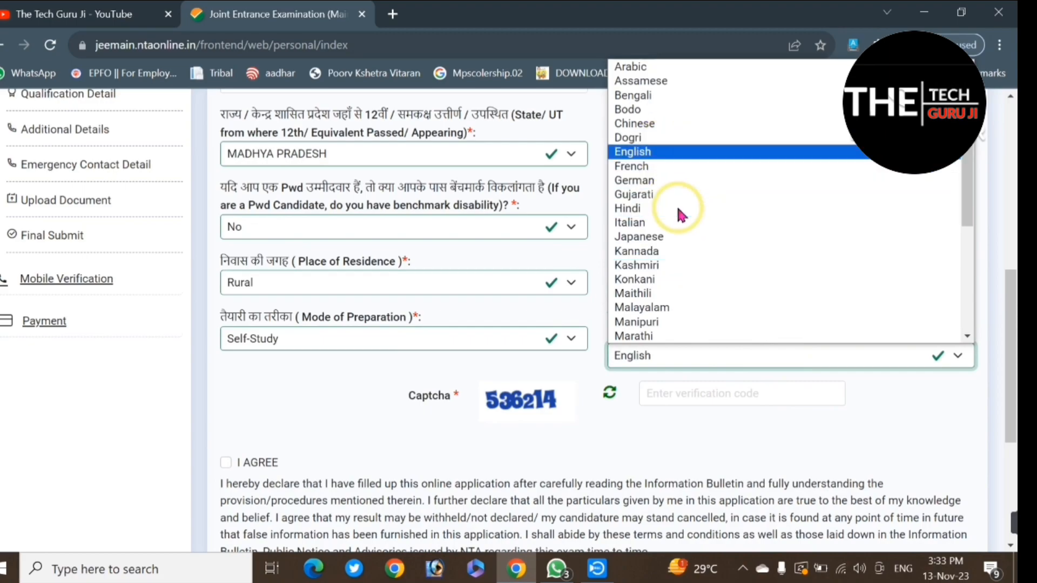
key(Return)
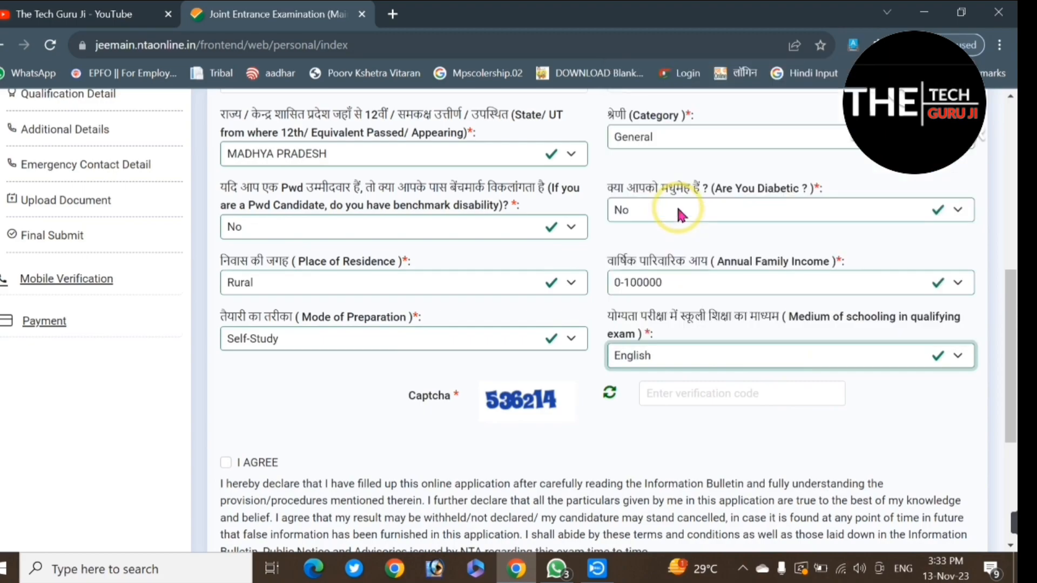
Step: Enter the captcha verification code, agree to the declaration, and save the personal details to continue to the exam centre details
click(709, 392)
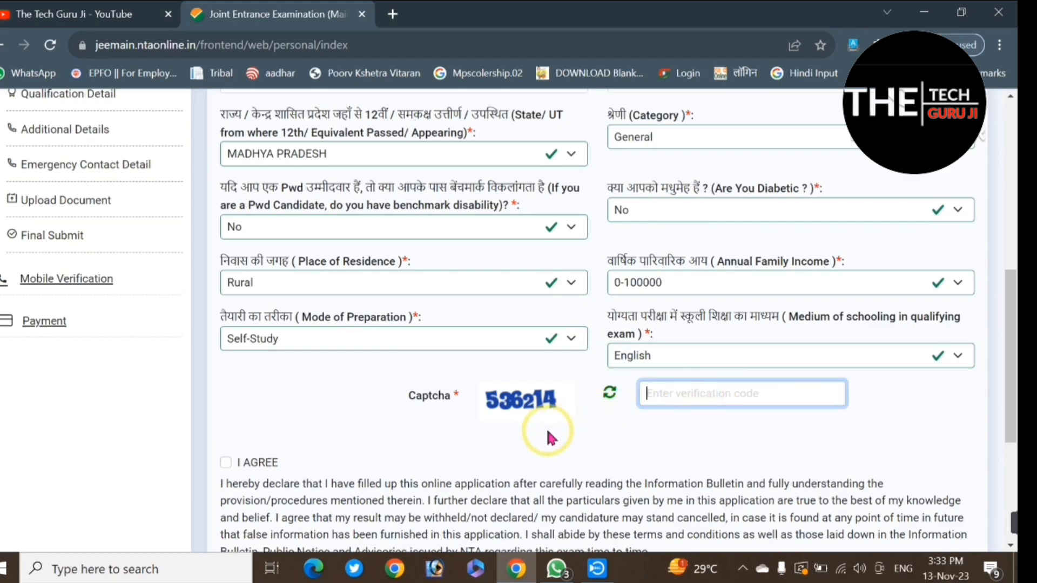
text(536214)
scroll(486, 432, down, 5)
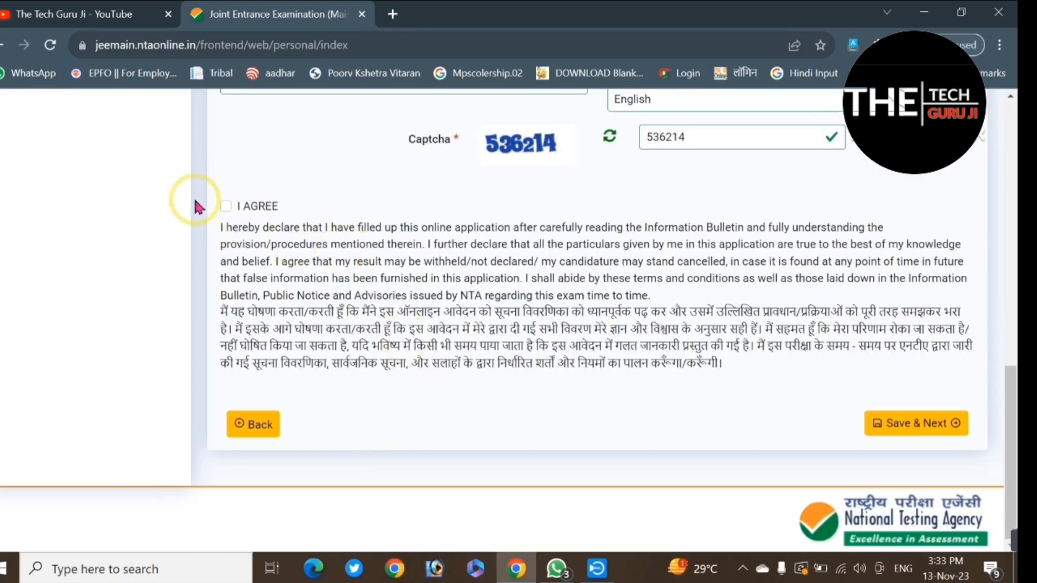
click(226, 205)
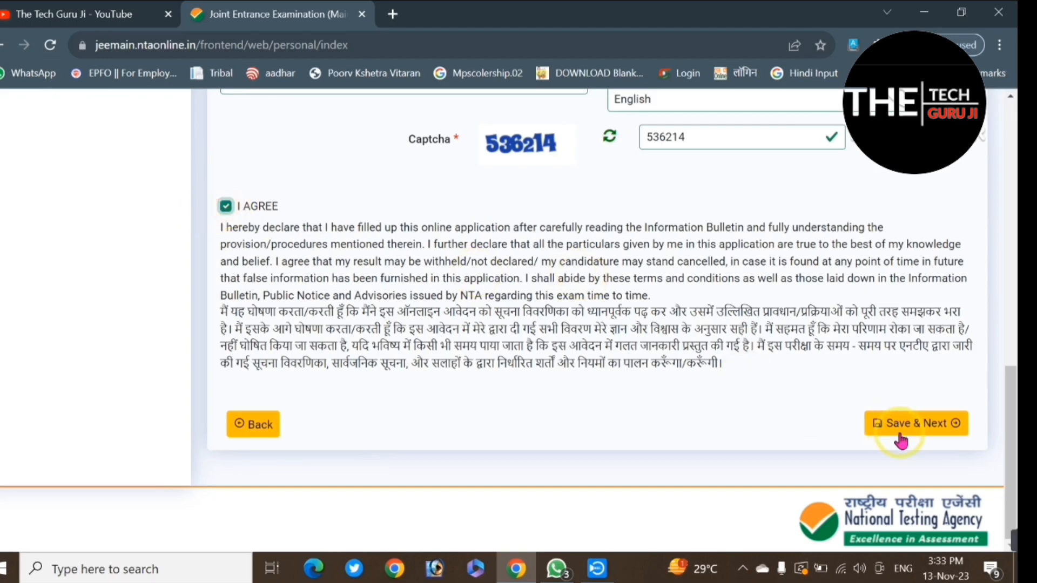
click(926, 426)
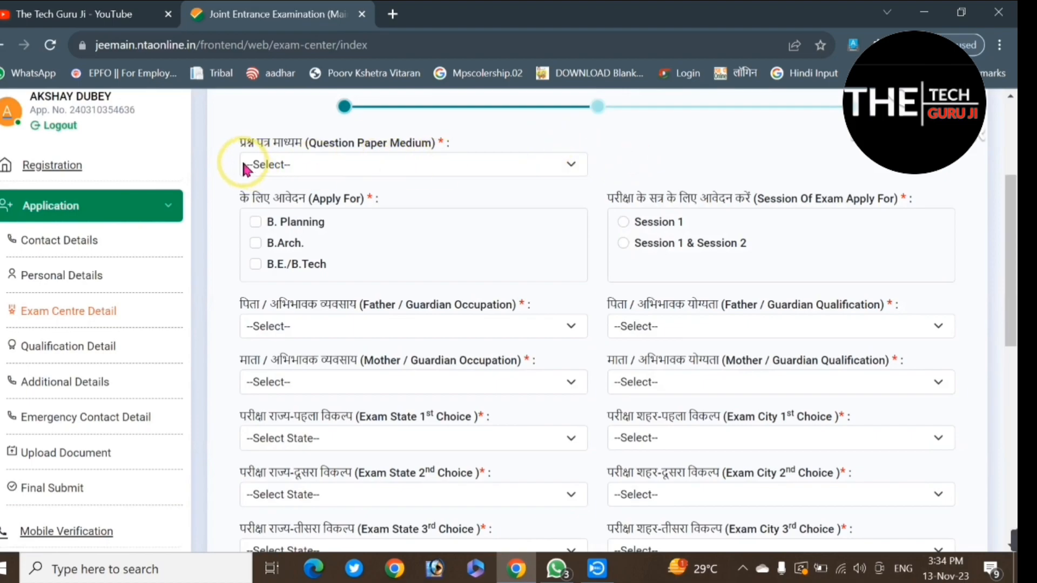
Step: Set the question paper medium to English and apply for B.E./B.Tech in Session 1 & Session 2
click(344, 165)
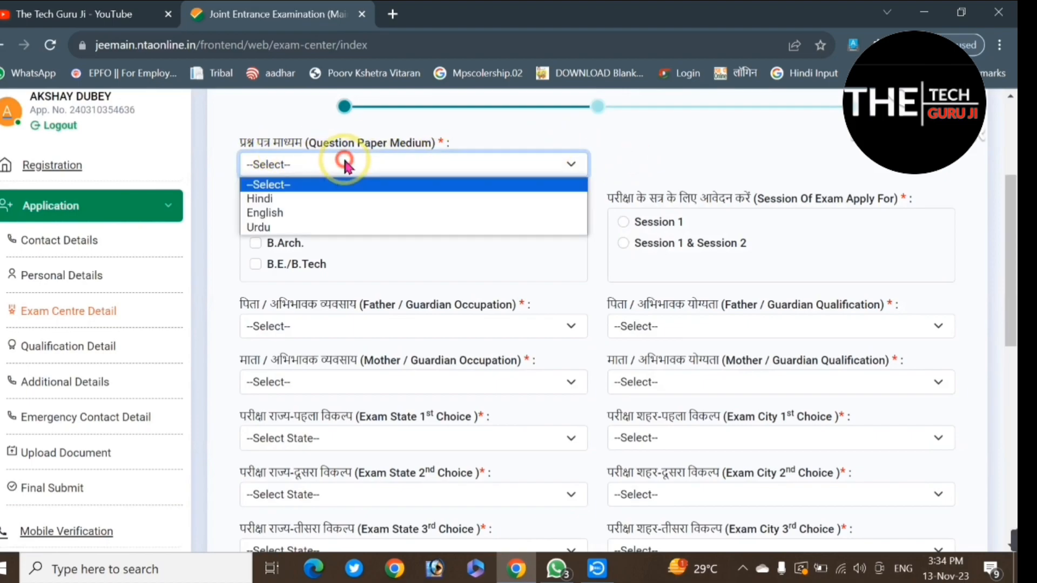
click(280, 213)
click(231, 210)
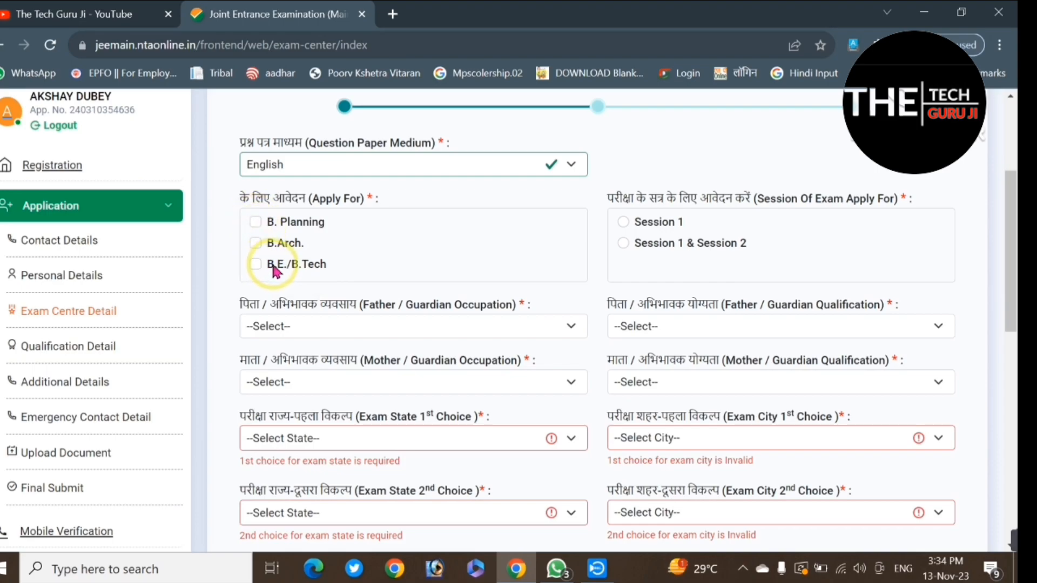
click(254, 263)
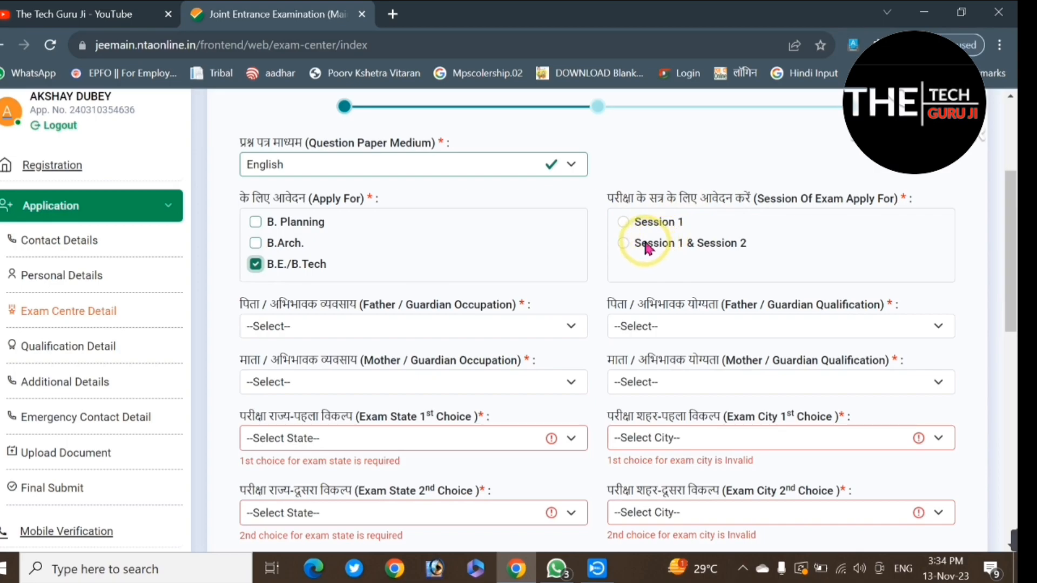
click(624, 244)
Step: Set the father/guardian occupation to Agriculture and the father/guardian qualification to Matriculate
scroll(587, 283, down, 1)
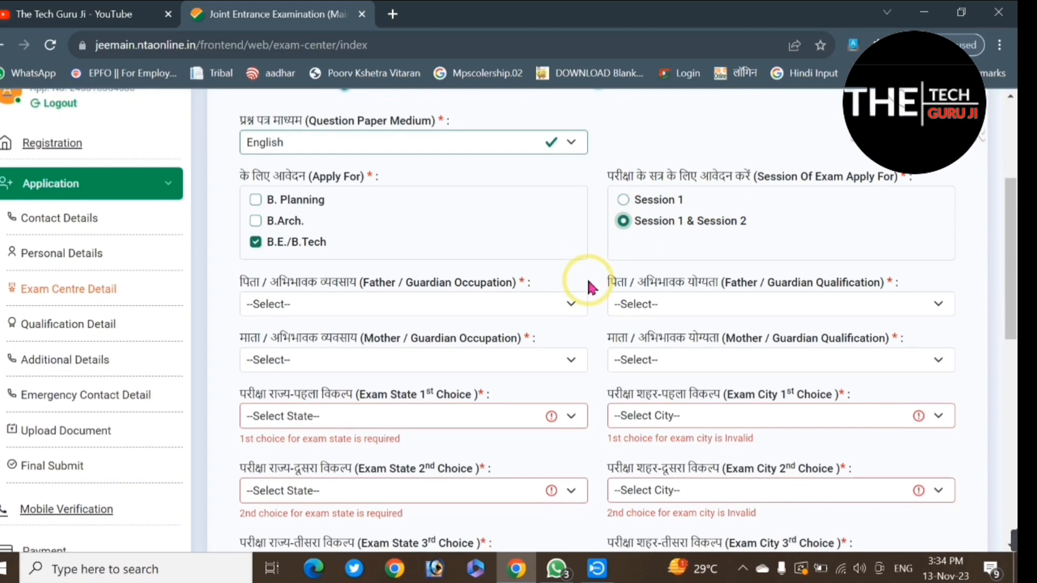
scroll(589, 285, down, 5)
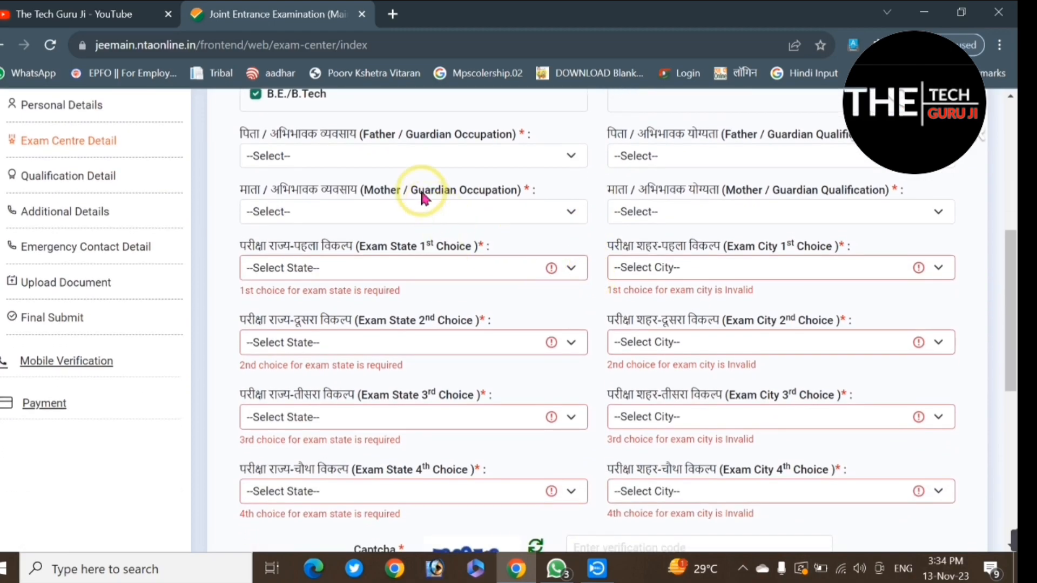
click(381, 156)
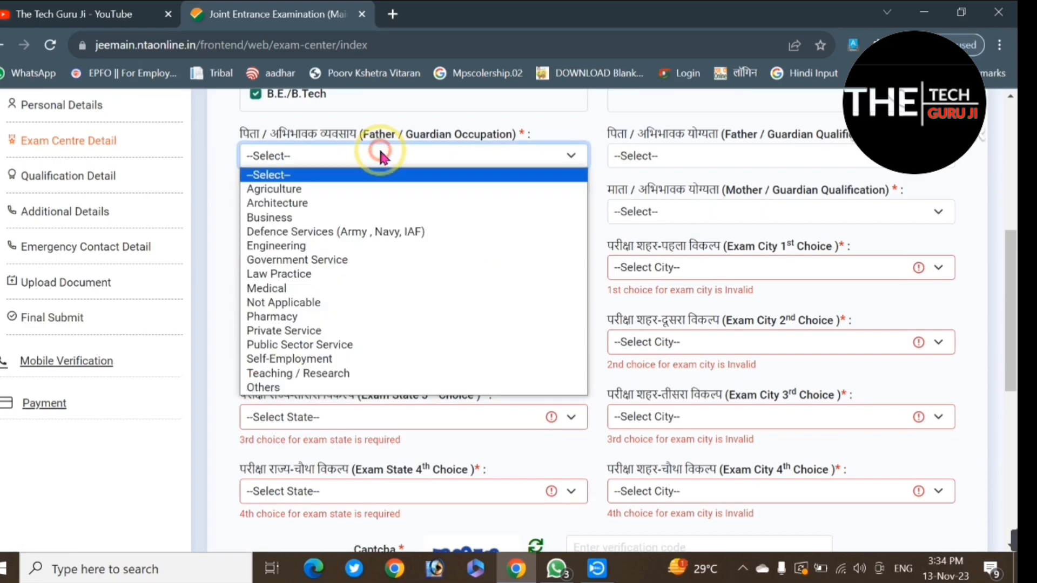
click(293, 190)
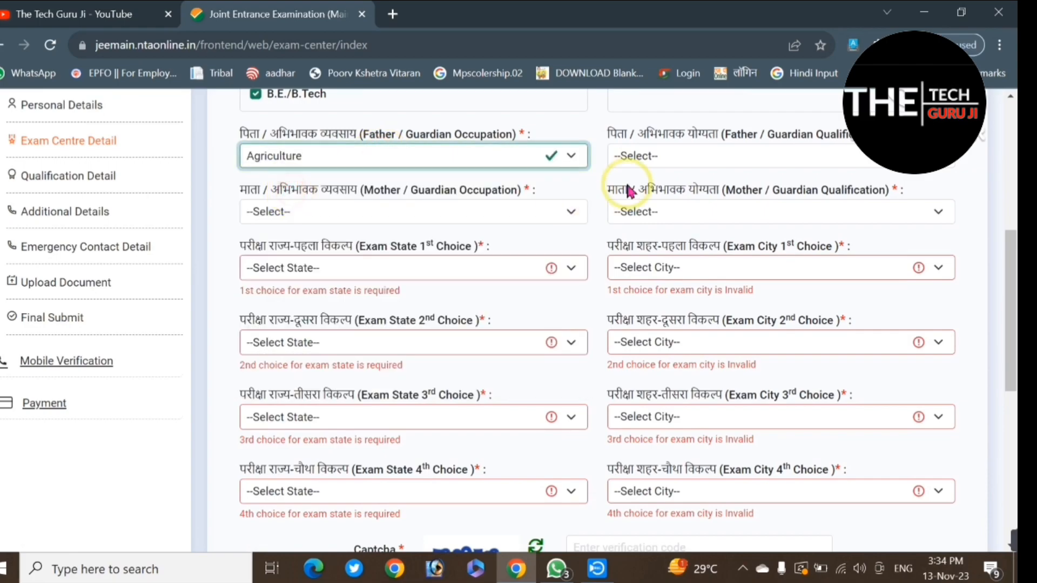
click(677, 155)
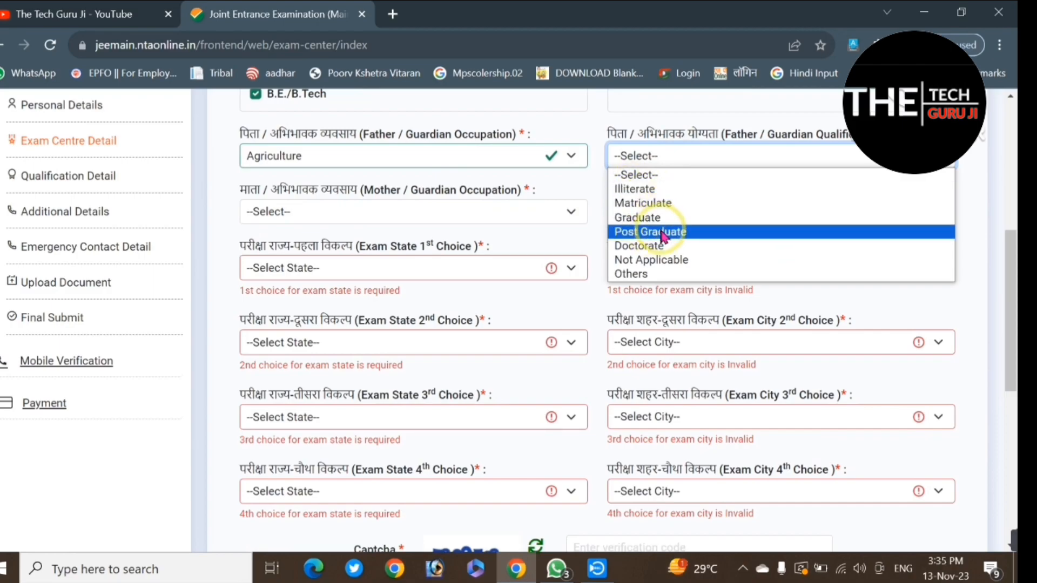
click(653, 216)
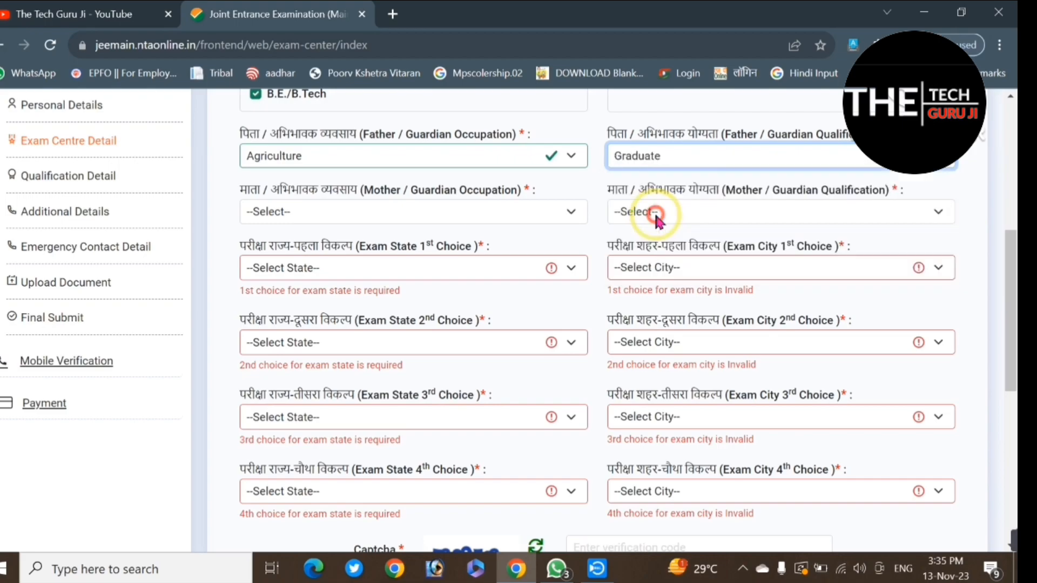
click(676, 151)
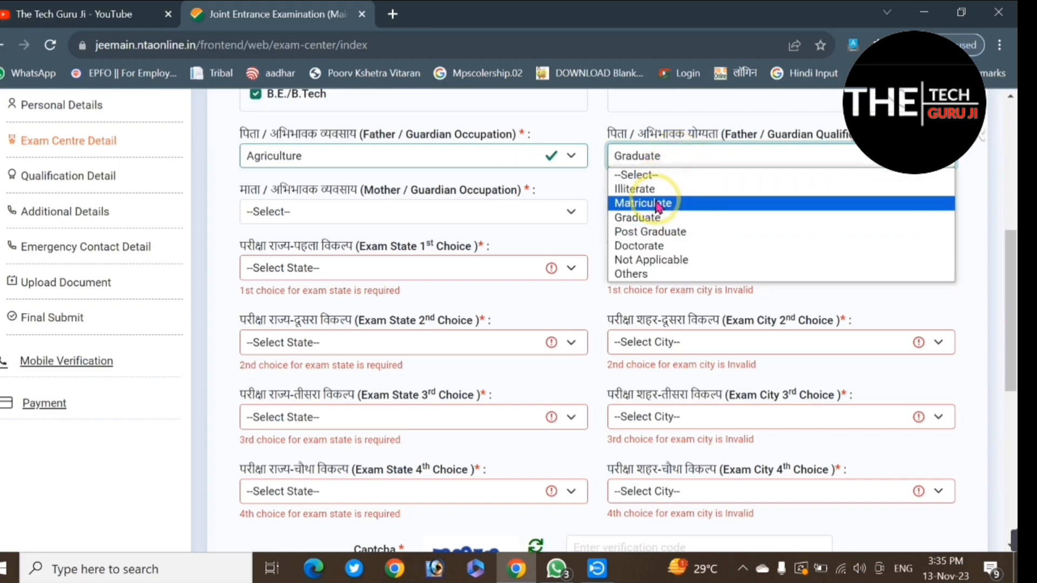
click(657, 204)
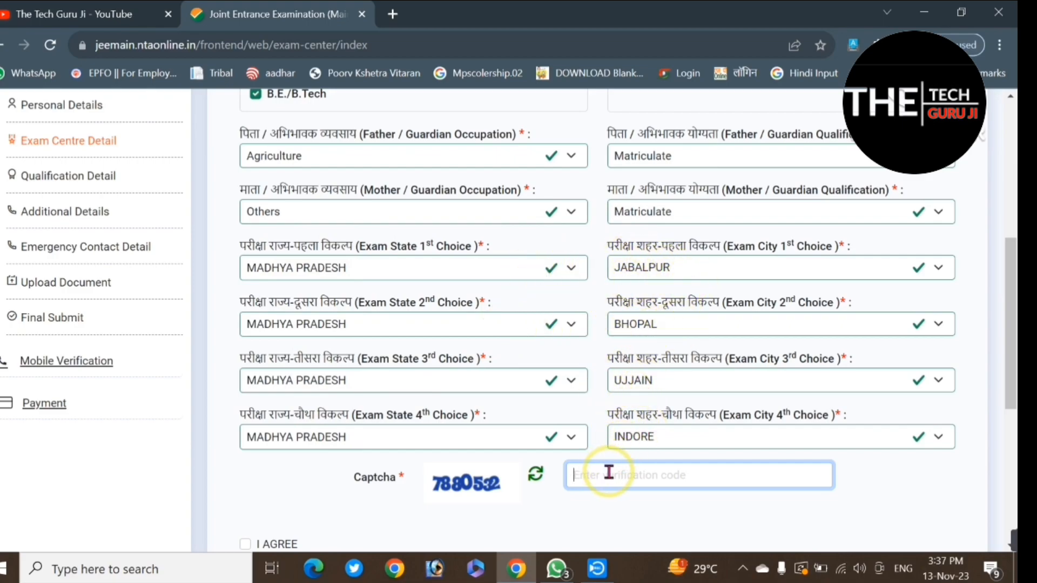
Step: Enter the captcha verification code, agree to the declaration, and save the exam centre details to continue to the qualification details
click(643, 464)
text(7)
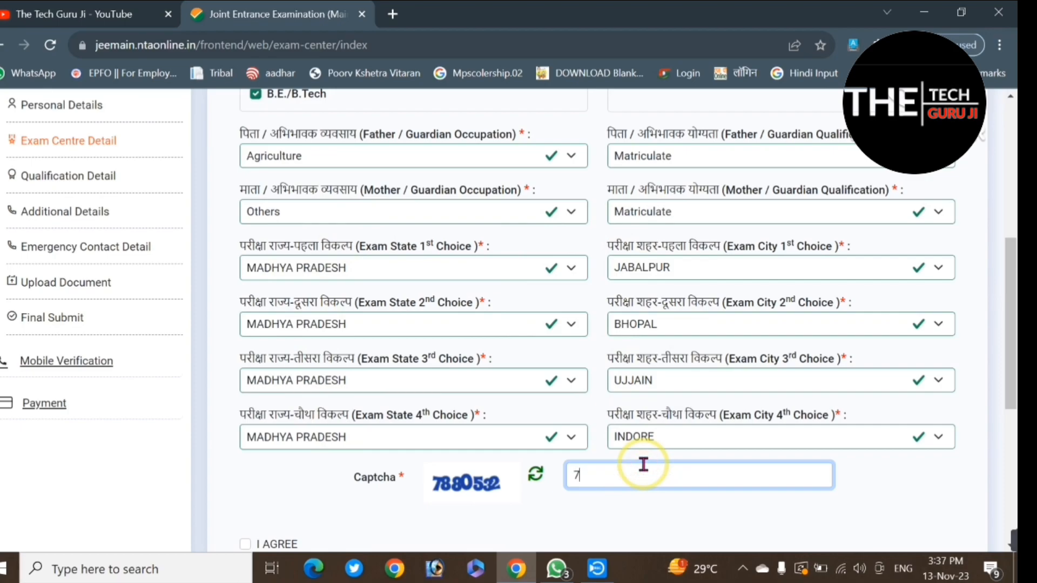
text(880532)
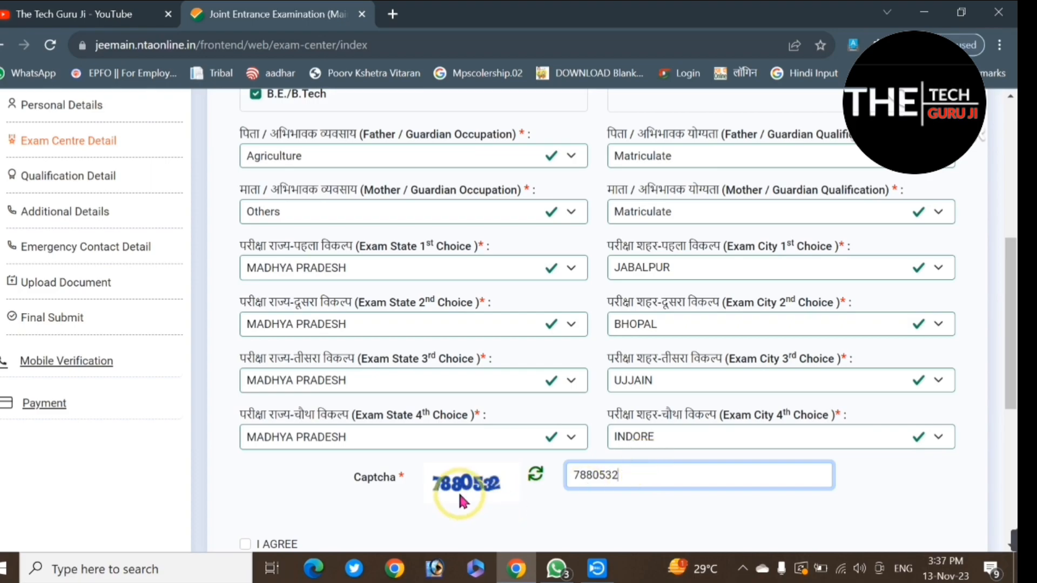
scroll(528, 497, down, 5)
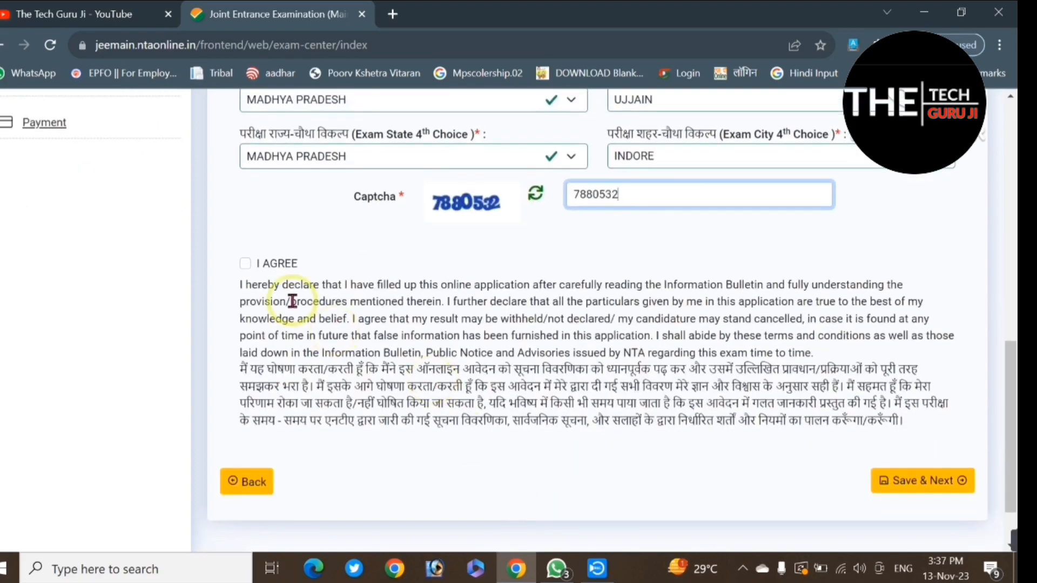
click(246, 263)
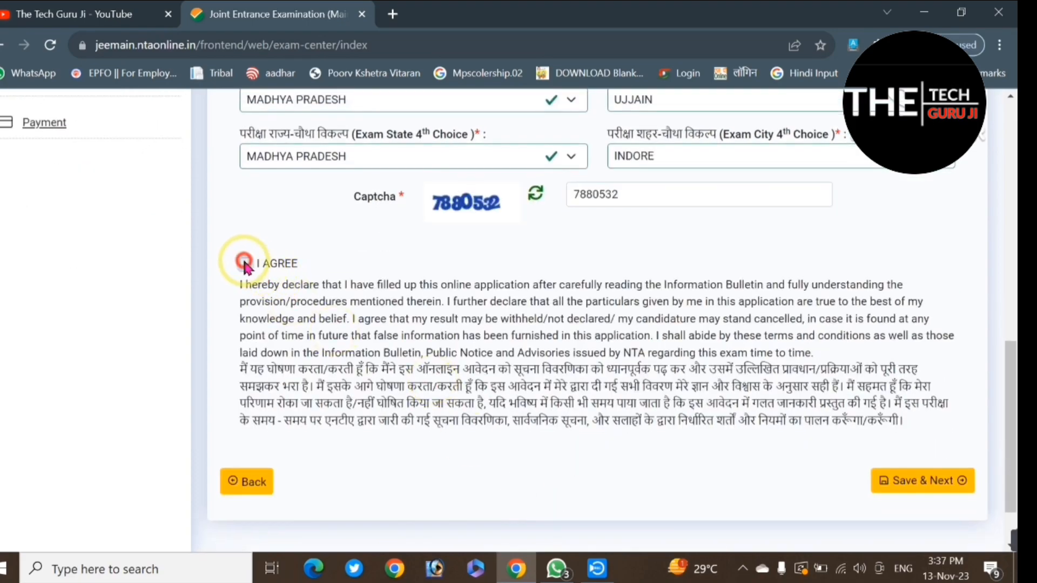
click(932, 487)
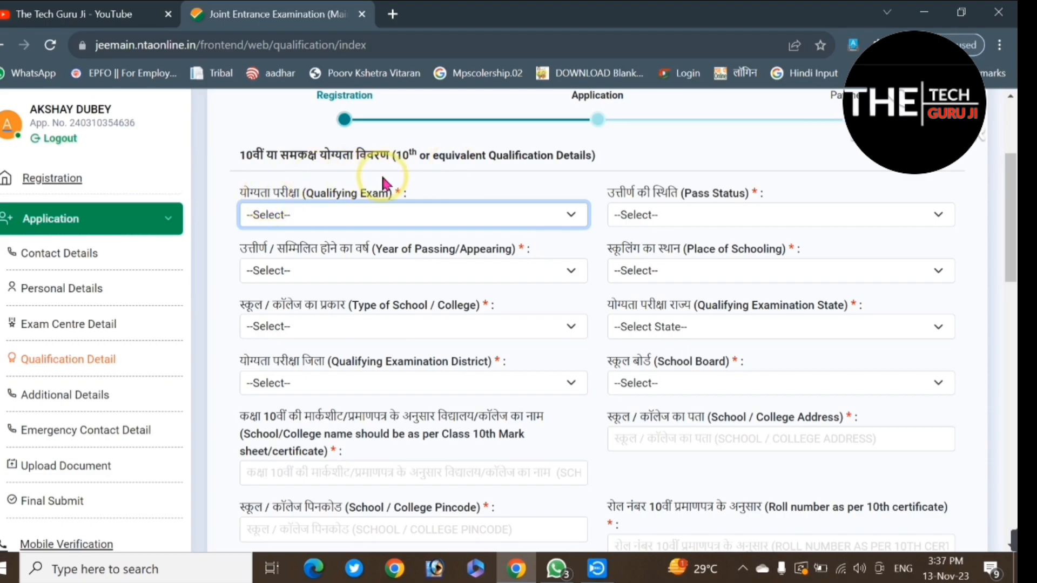
Step: Set the 10th qualifying exam to 10 th or equivalent, with pass status Passed and year of passing 2022
click(299, 215)
click(297, 247)
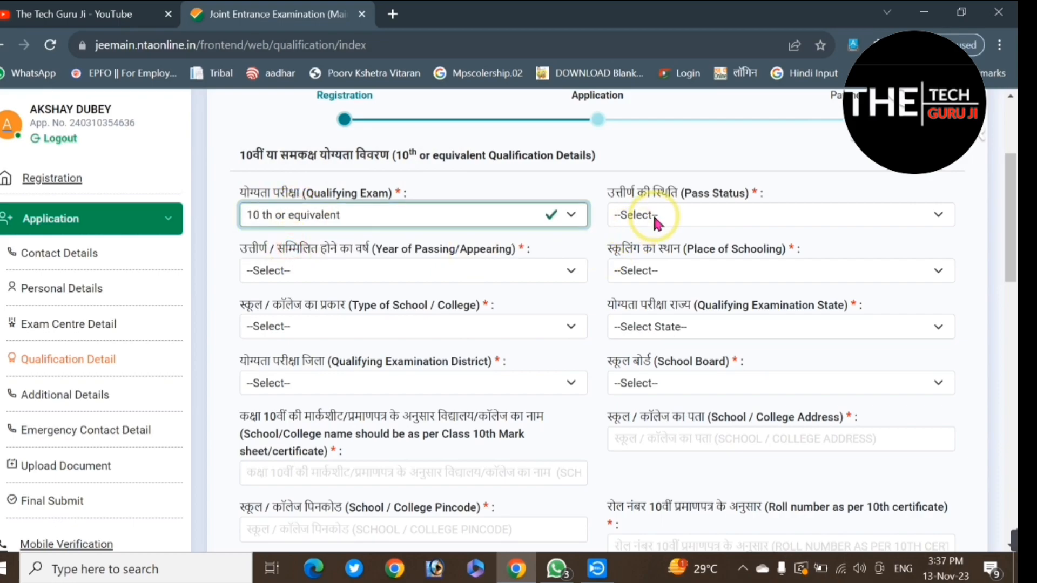
click(685, 215)
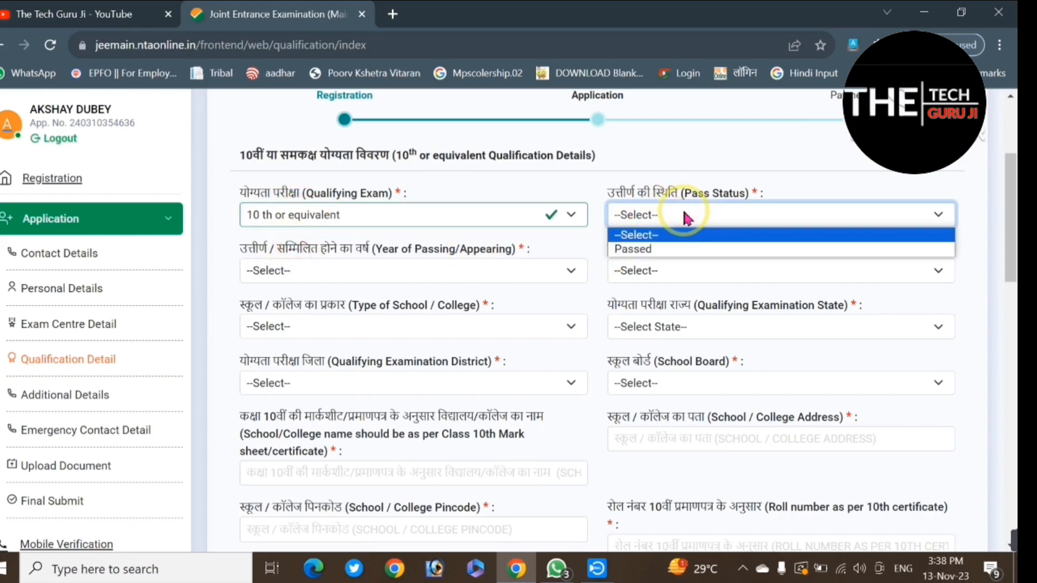
click(654, 248)
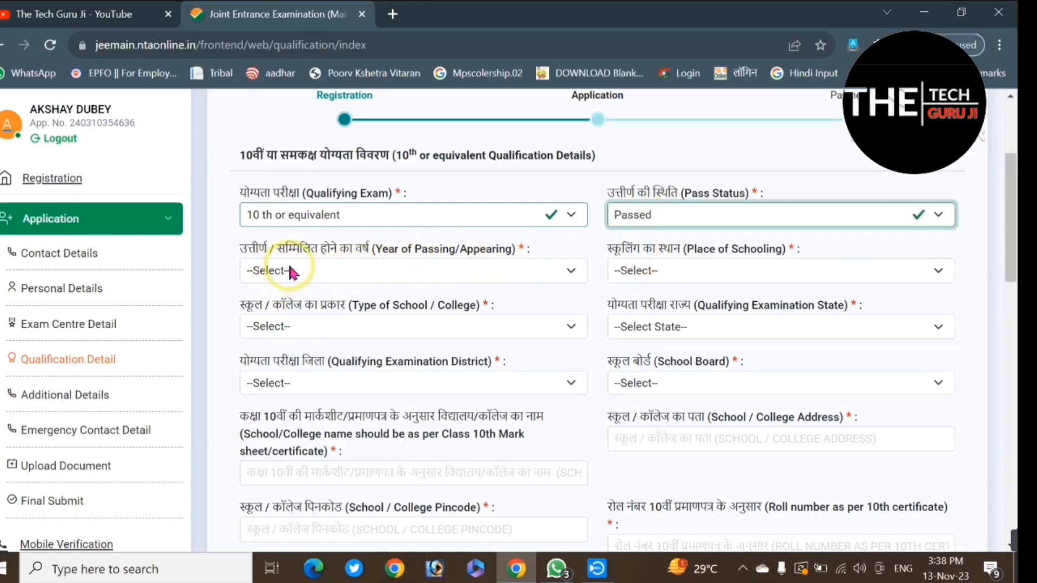
click(359, 281)
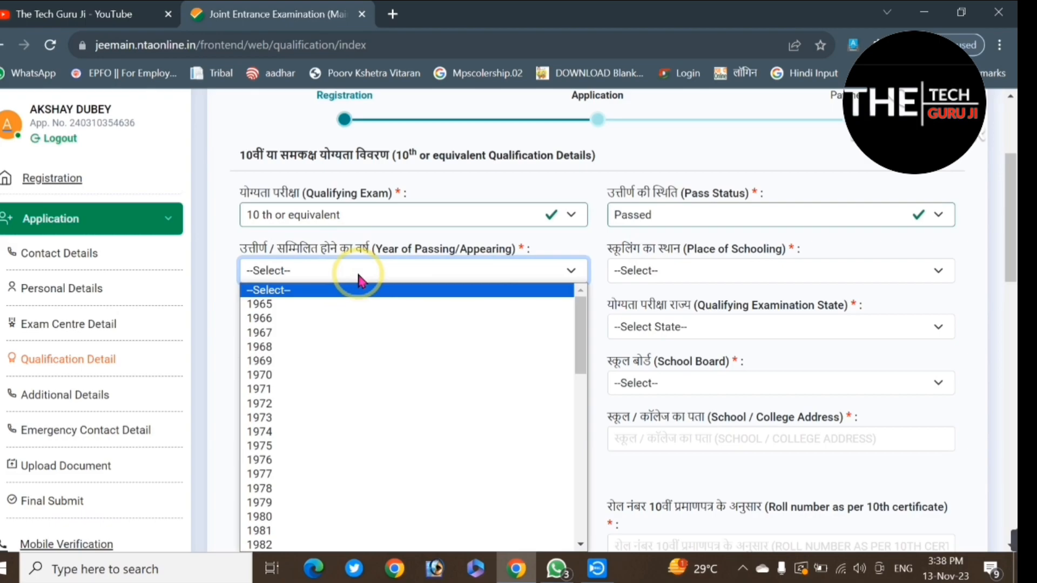
text(2022)
key(Return)
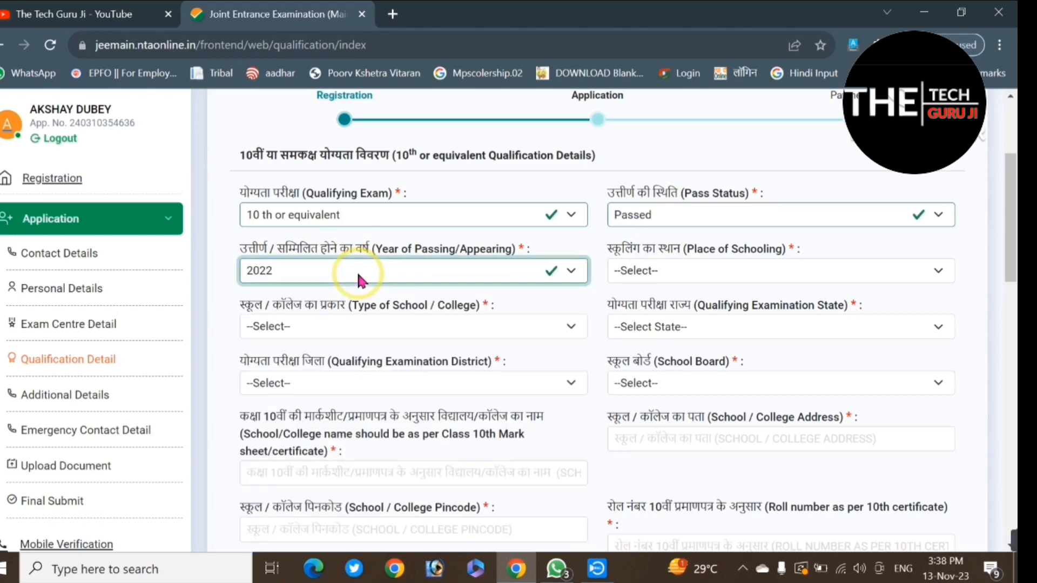
Step: Set the 10th place of schooling to Urban and the type of school to Government Aided Private
click(681, 272)
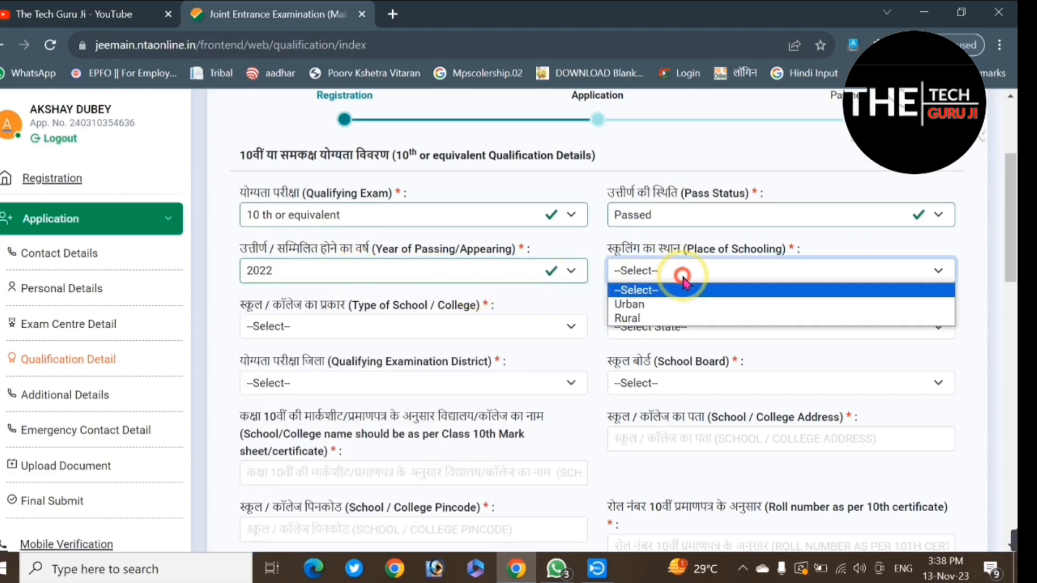
click(635, 306)
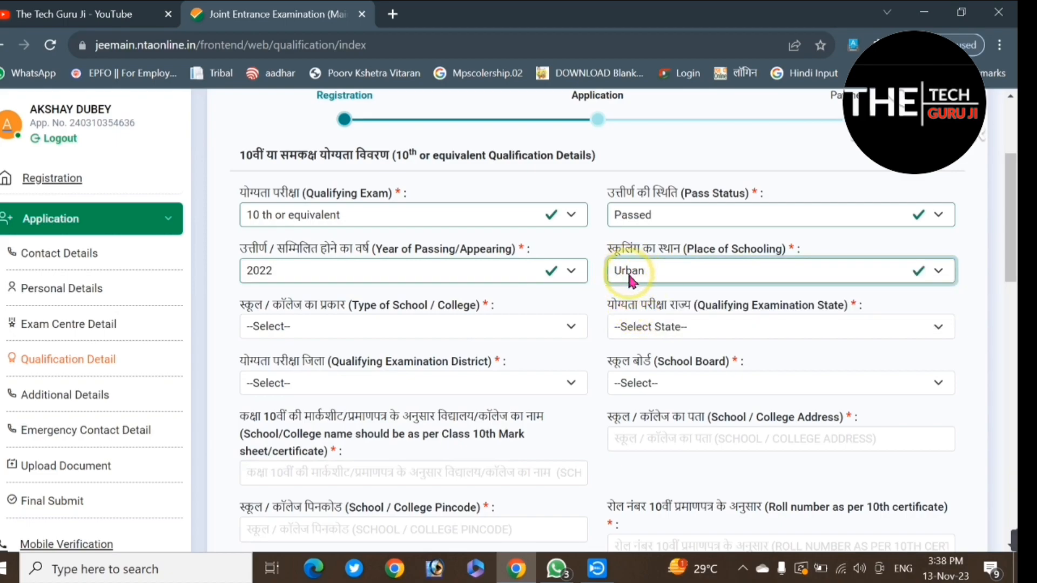
click(336, 323)
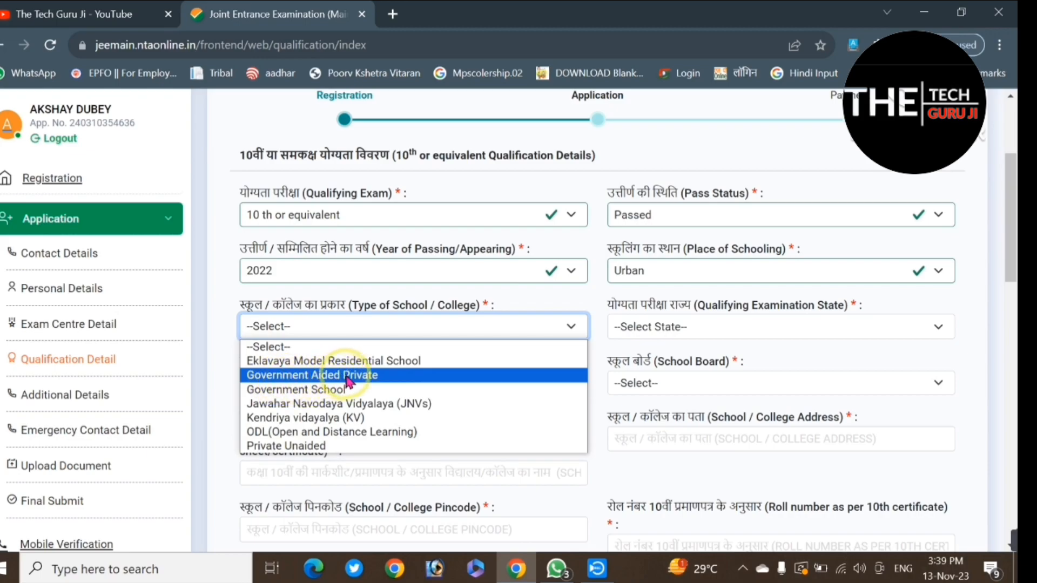
click(329, 376)
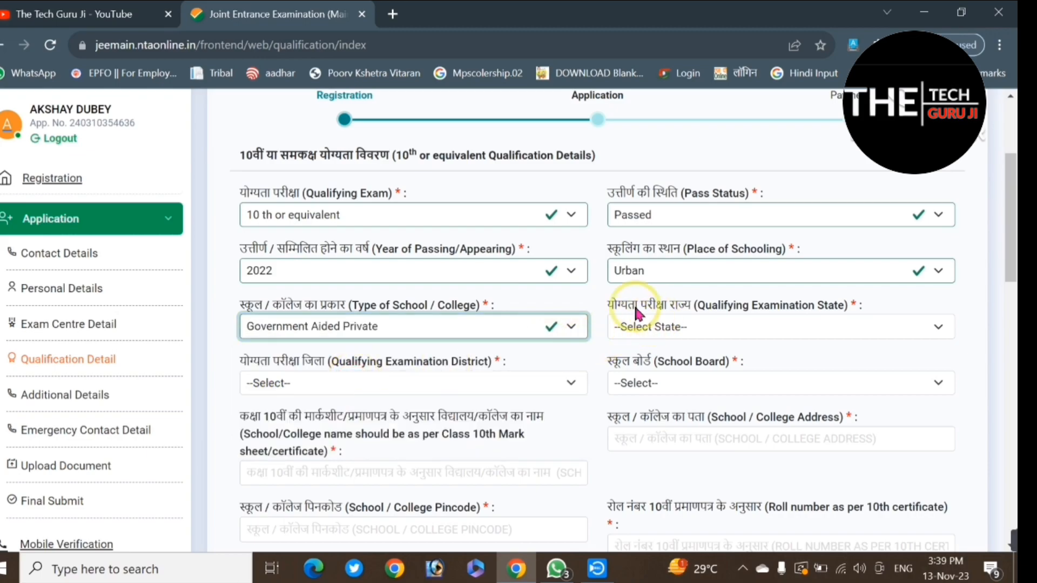
Step: Set the 10th qualifying examination state to MADHYA PRADESH and the district to Jabalpur
click(690, 323)
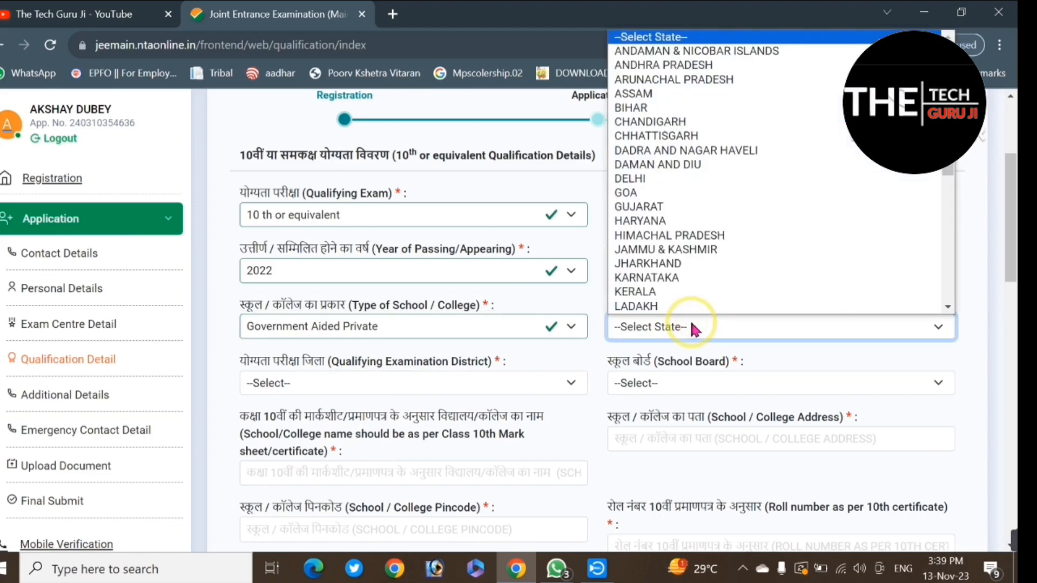
key(m)
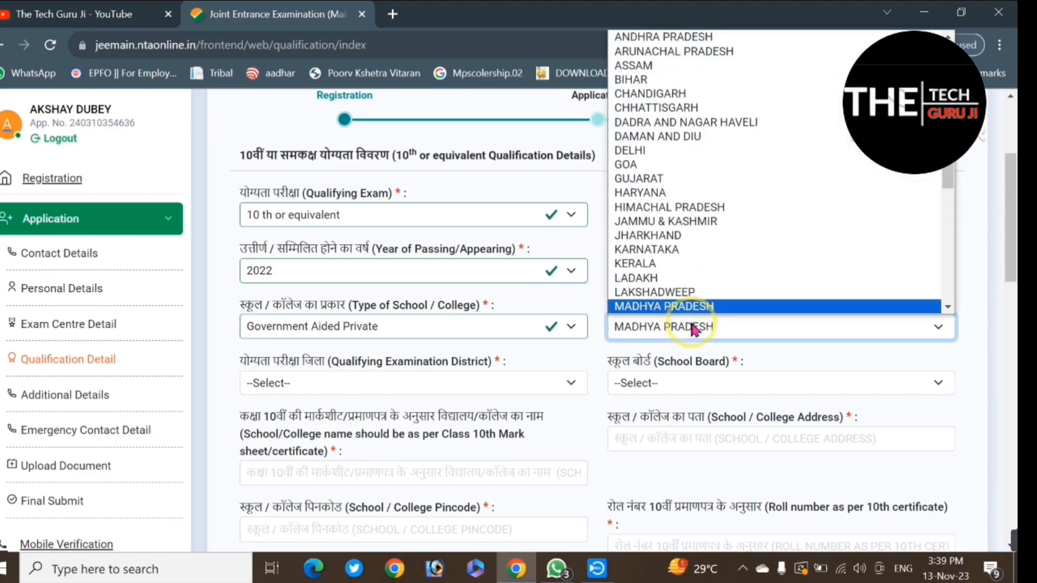
key(Return)
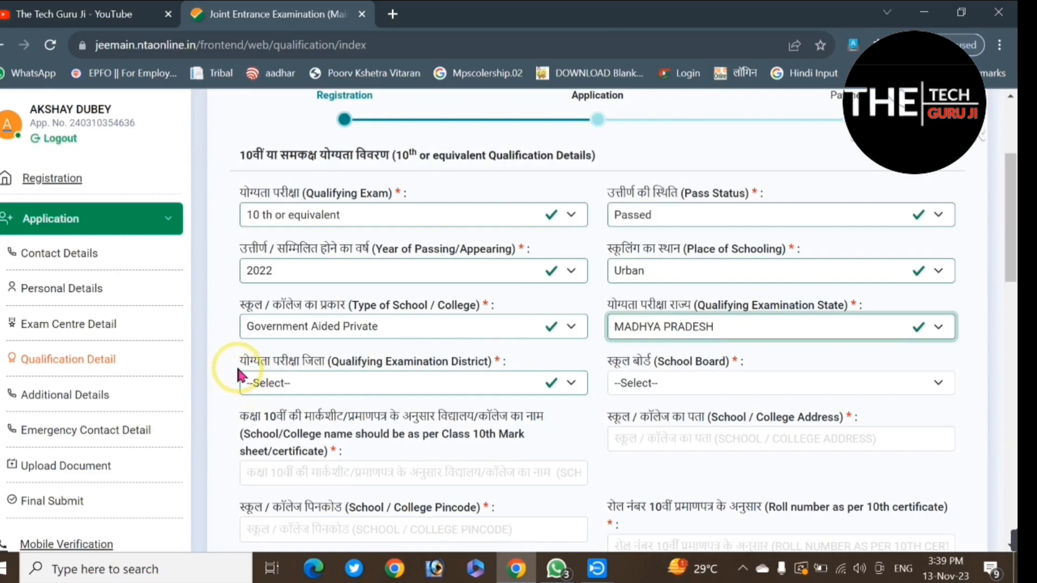
click(325, 384)
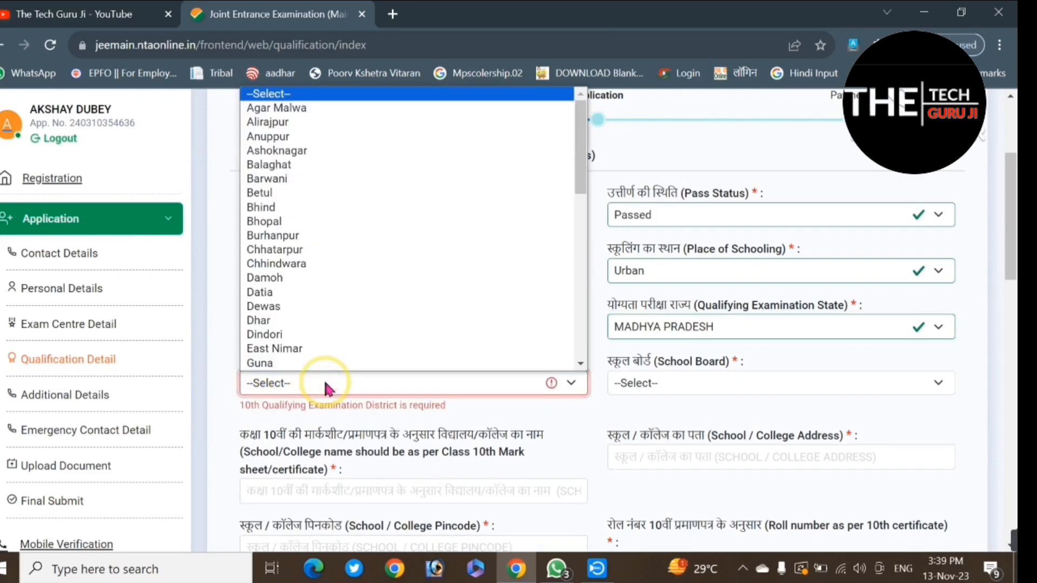
key(j)
key(Return)
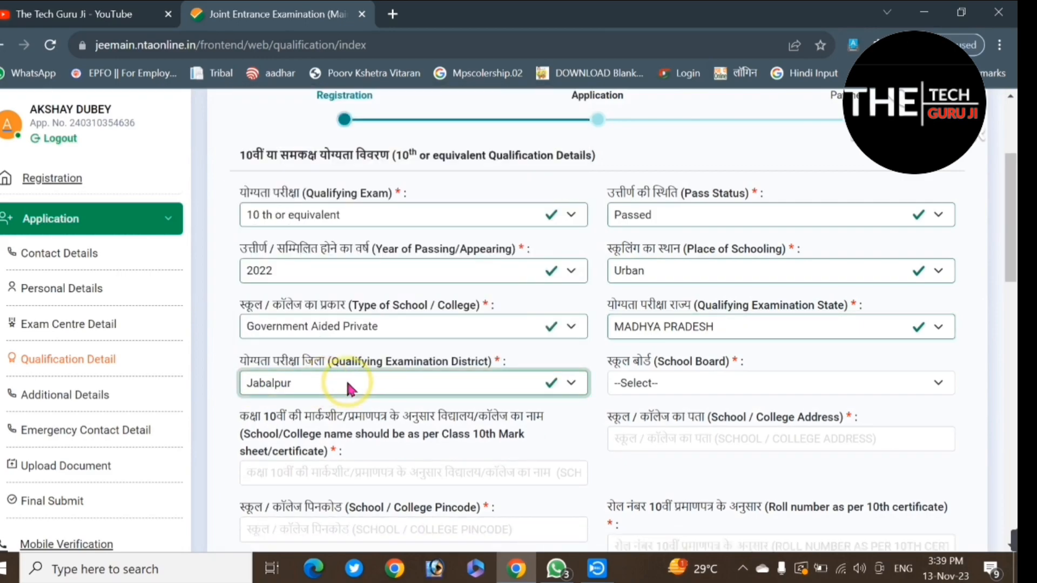
Step: Choose MADHYA PRADESH BOARD OF SECONDARY EDUCATION as the 10th school board
click(654, 380)
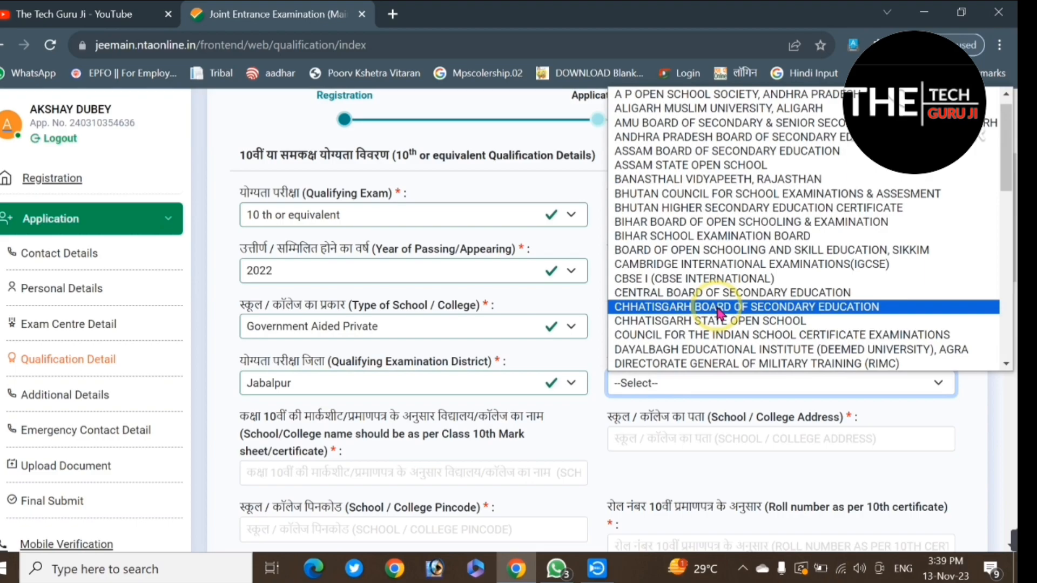
key(Down)
key(Down)
key(c)
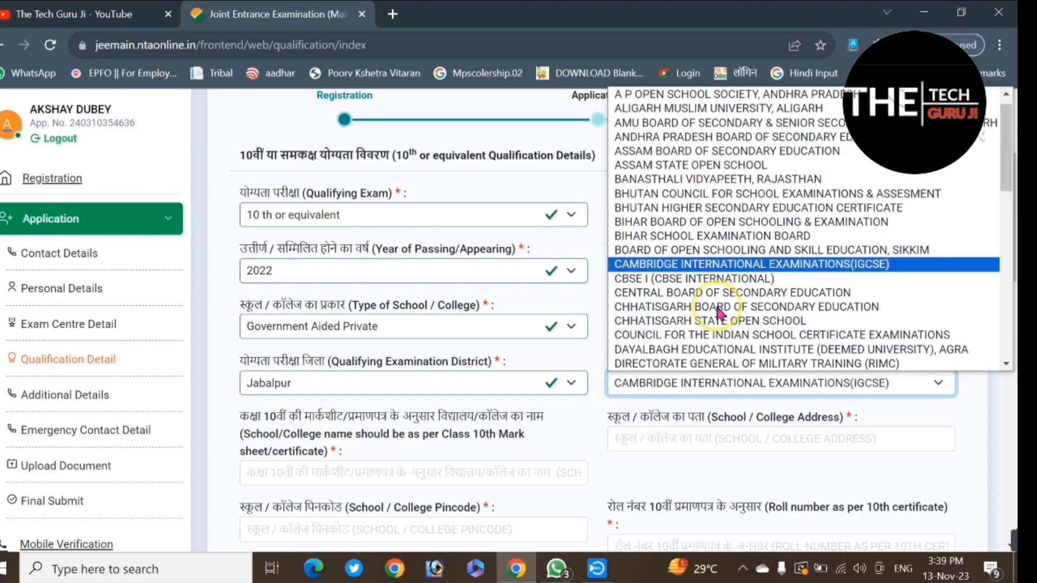
key(c)
key(c)
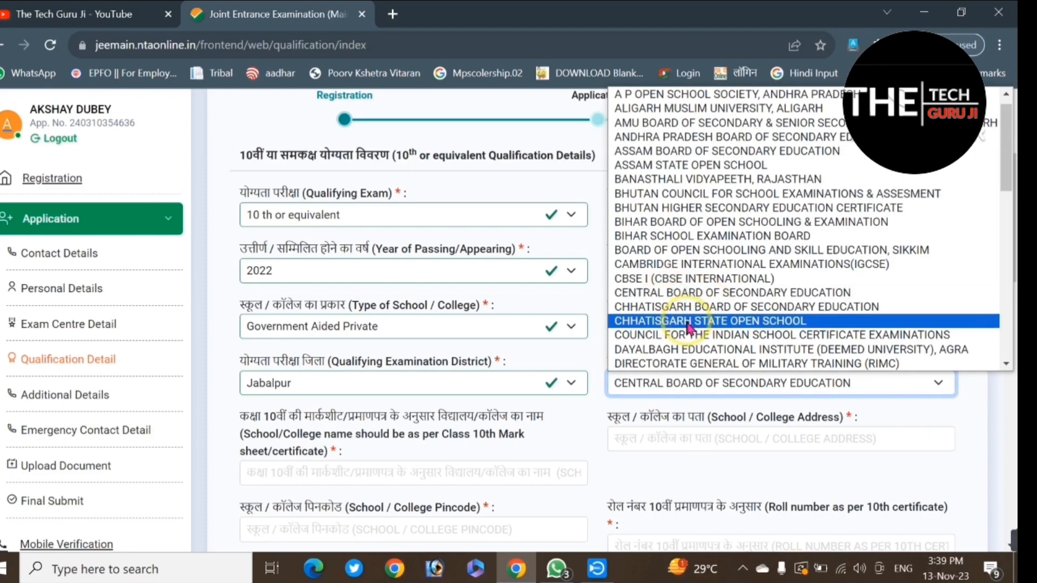
key(m)
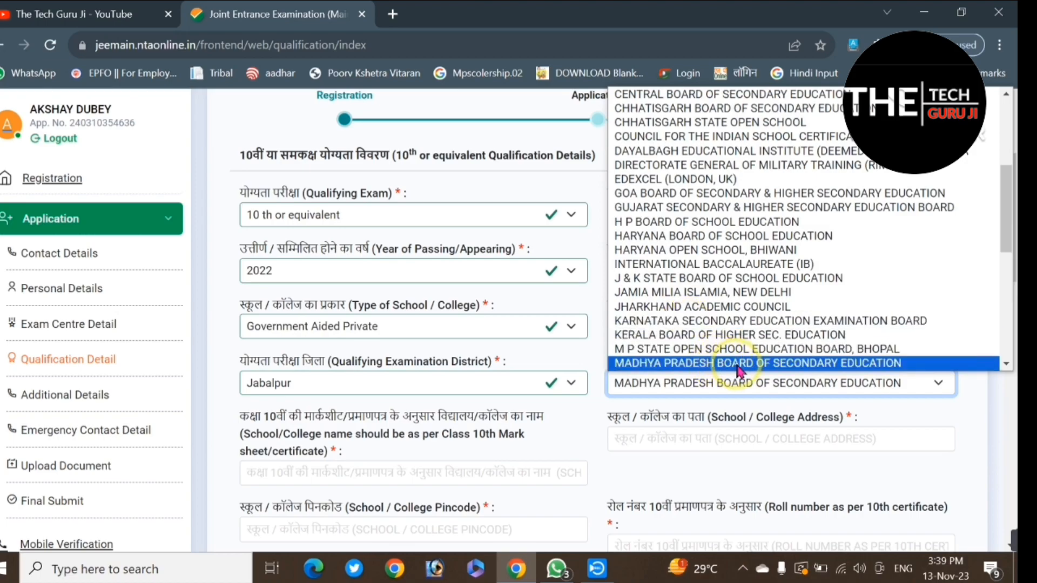
click(825, 363)
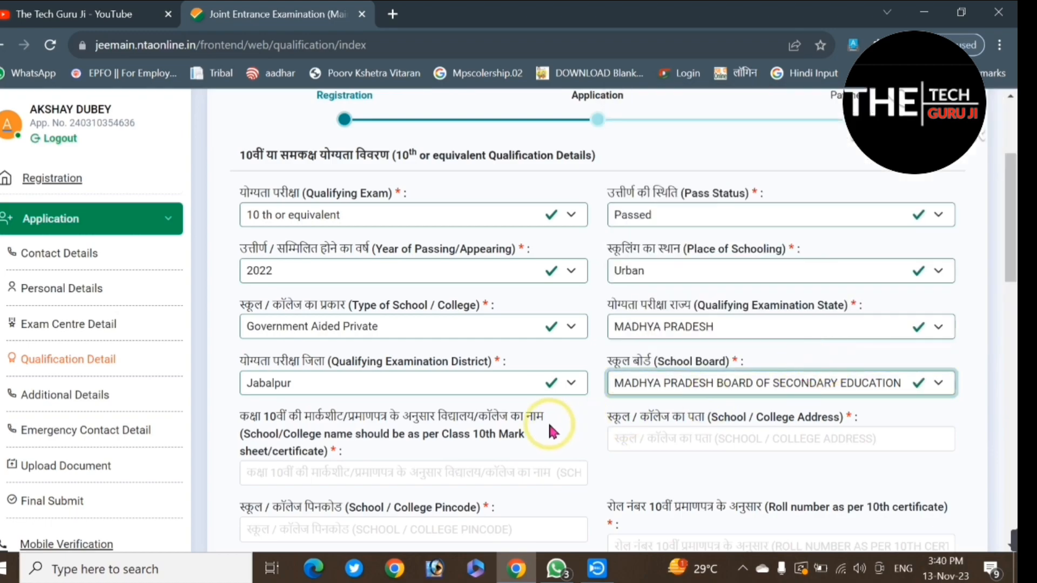
Step: Fill in the 10th school's name, address and pincode, and enter the roll number as per the 10th certificate
scroll(281, 381, down, 2)
scroll(282, 358, down, 2)
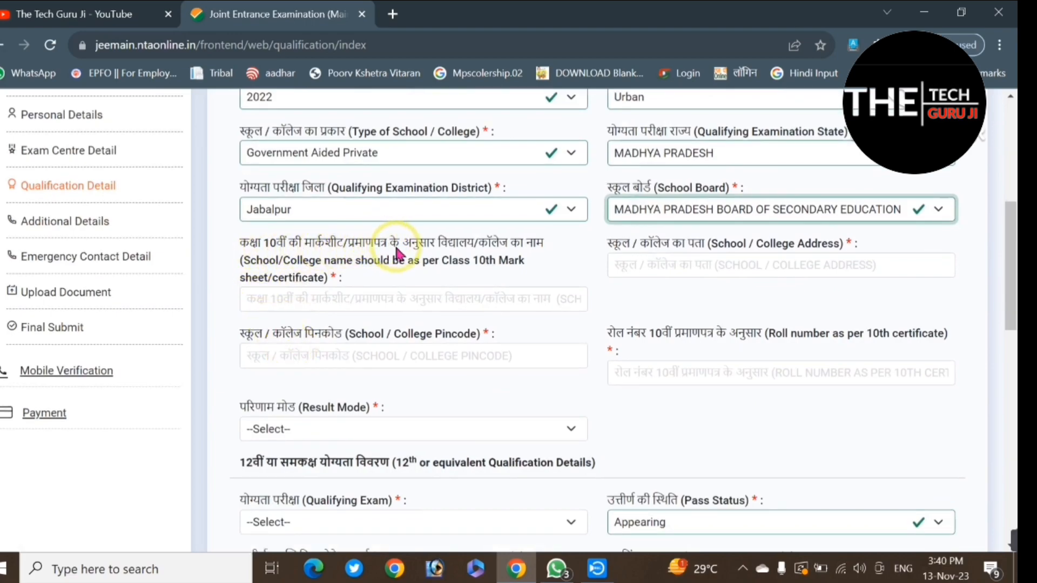
click(367, 300)
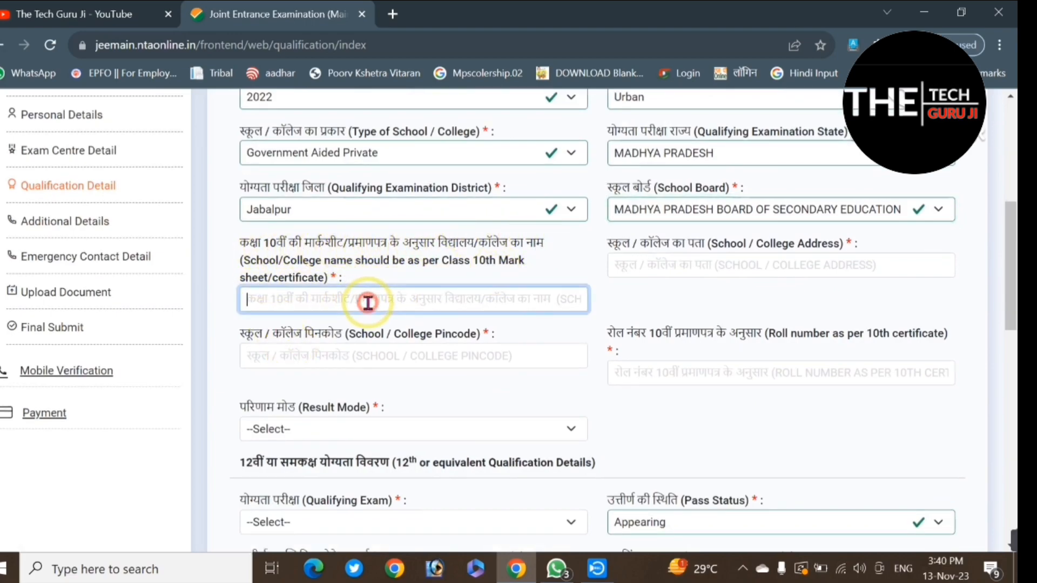
click(709, 265)
click(348, 376)
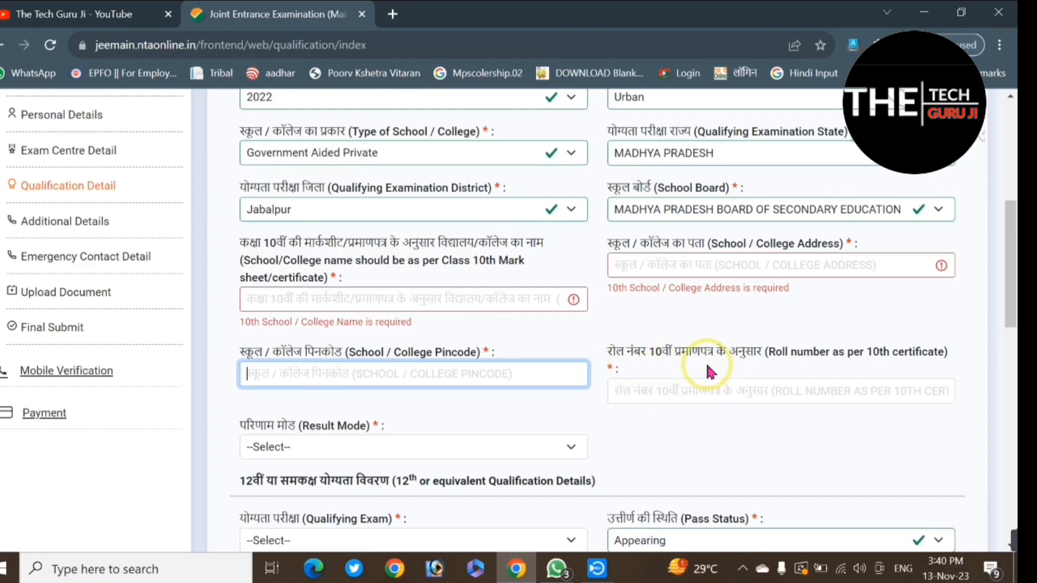
click(704, 393)
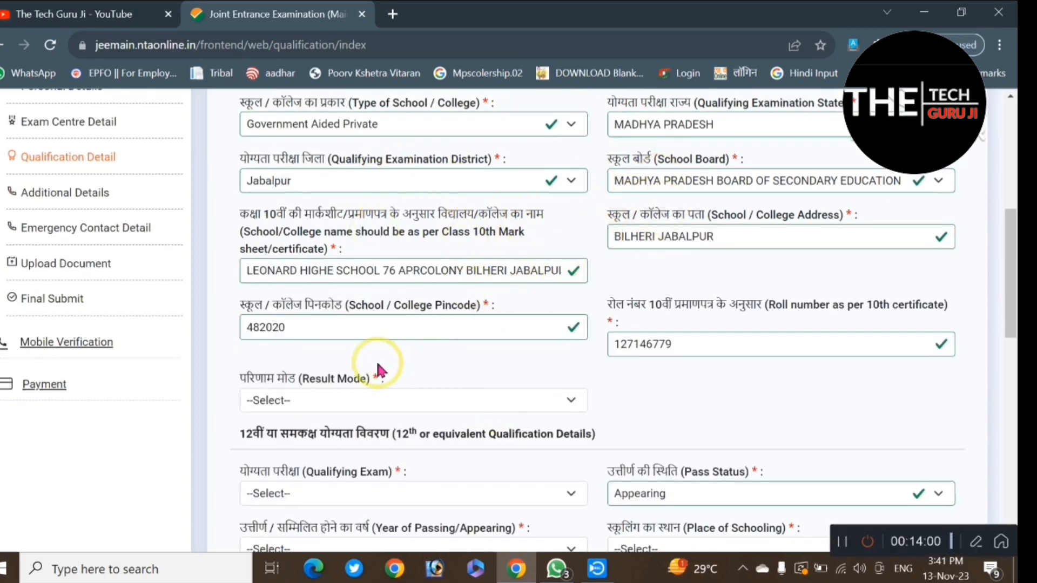
Step: Set the 10th result mode to Percentage
scroll(377, 364, down, 1)
click(352, 323)
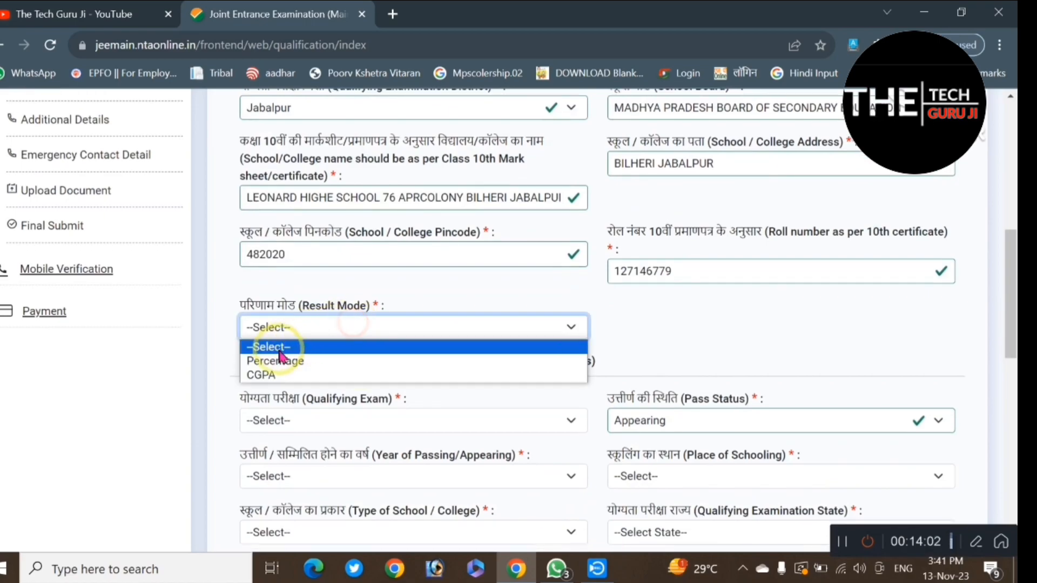
click(273, 362)
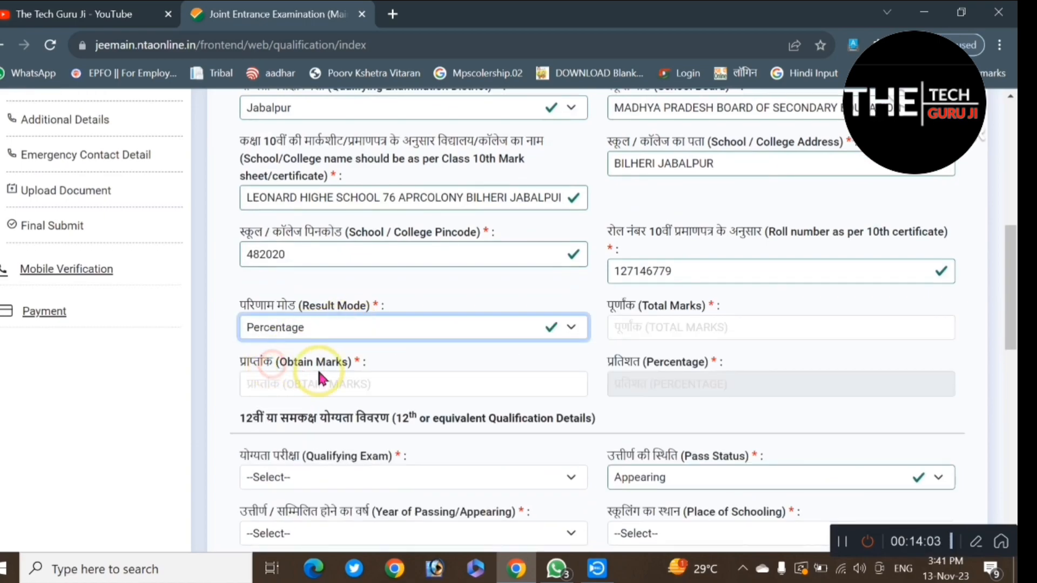
click(439, 320)
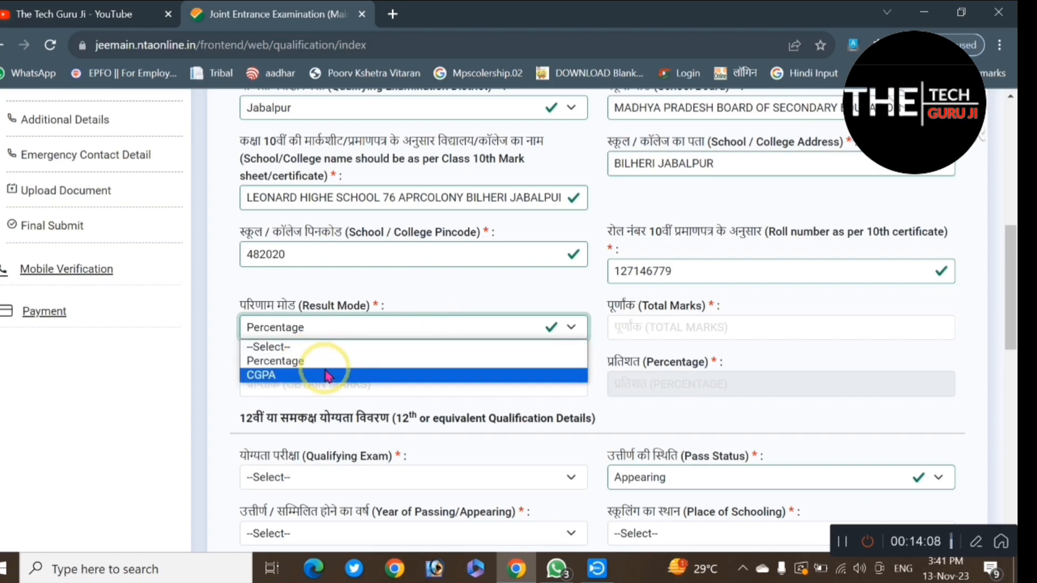
click(329, 360)
Step: Enter 500 as the 10th total marks and 406 as the marks obtained
click(660, 324)
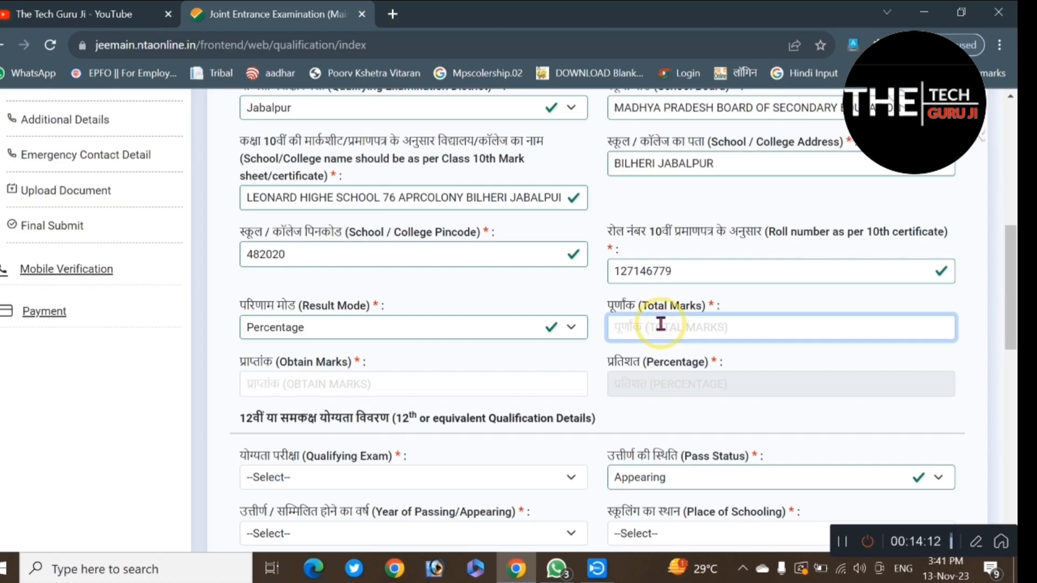
text(500)
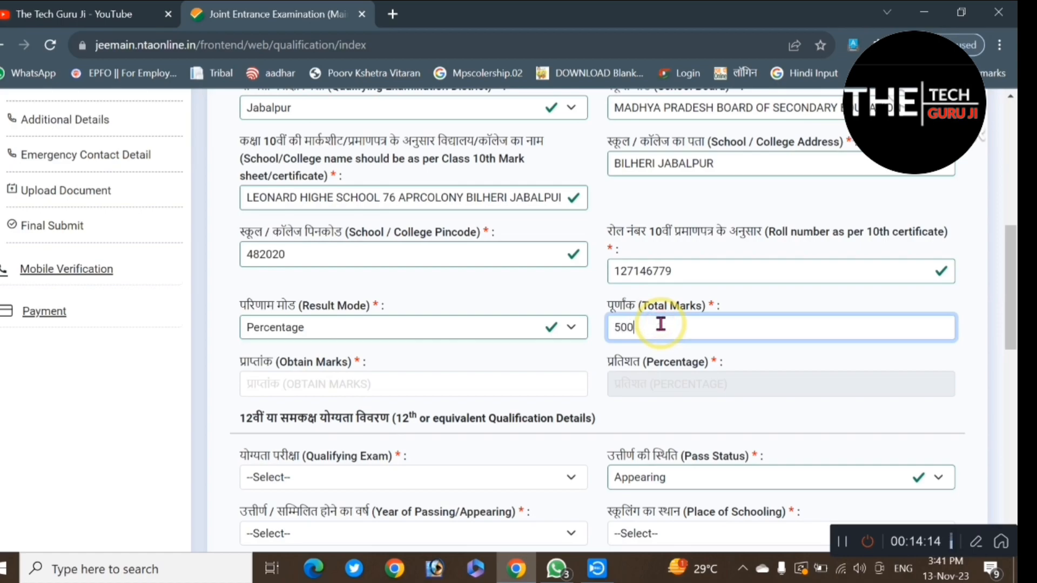
click(340, 387)
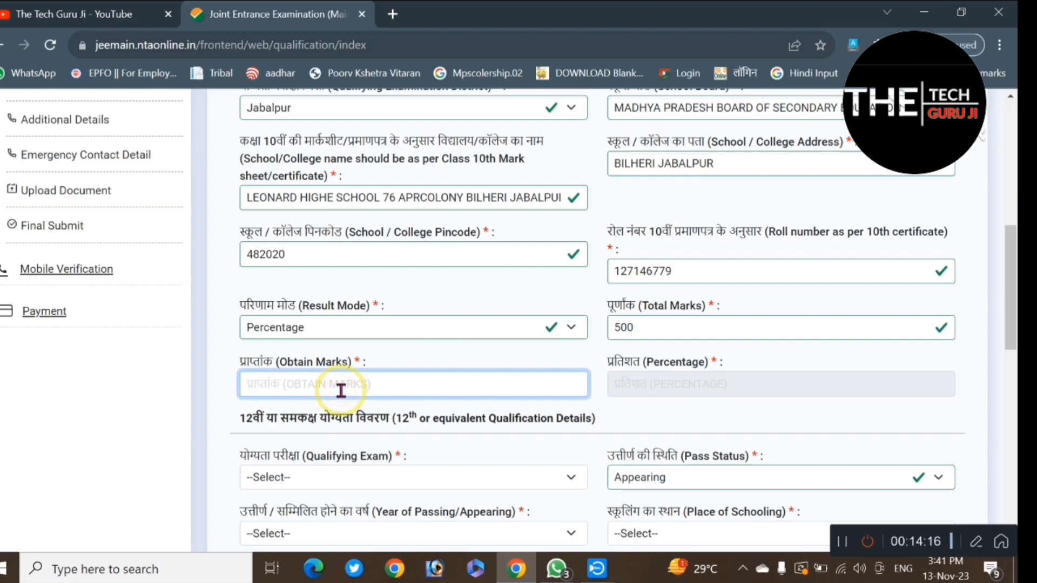
text(406)
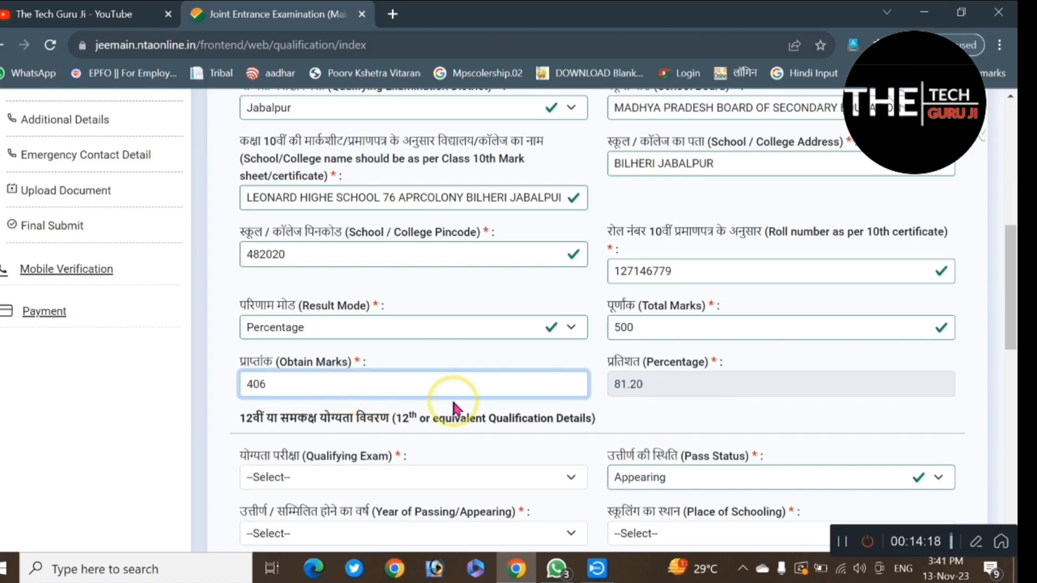
click(597, 361)
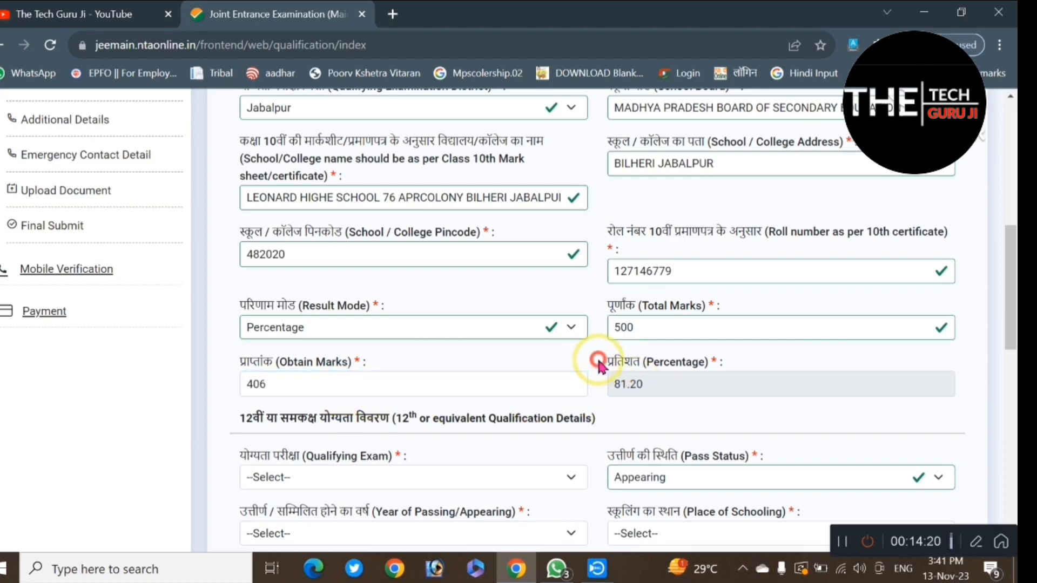
Step: Set the 12th qualifying exam to the Any Public School/ Board/ University examination in India option, with pass status Appearing
scroll(425, 381, down, 2)
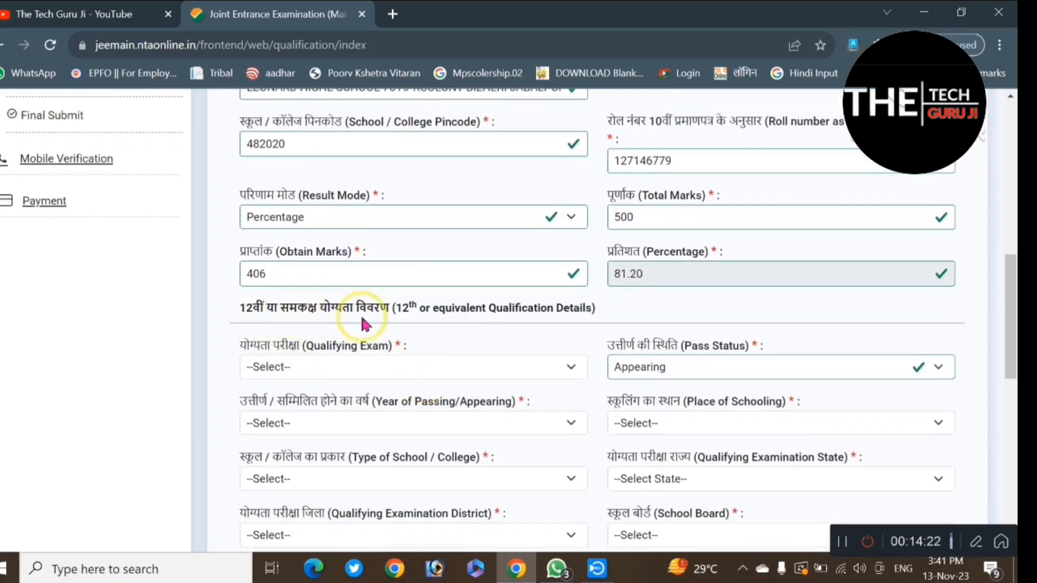
scroll(437, 341, down, 1)
click(313, 297)
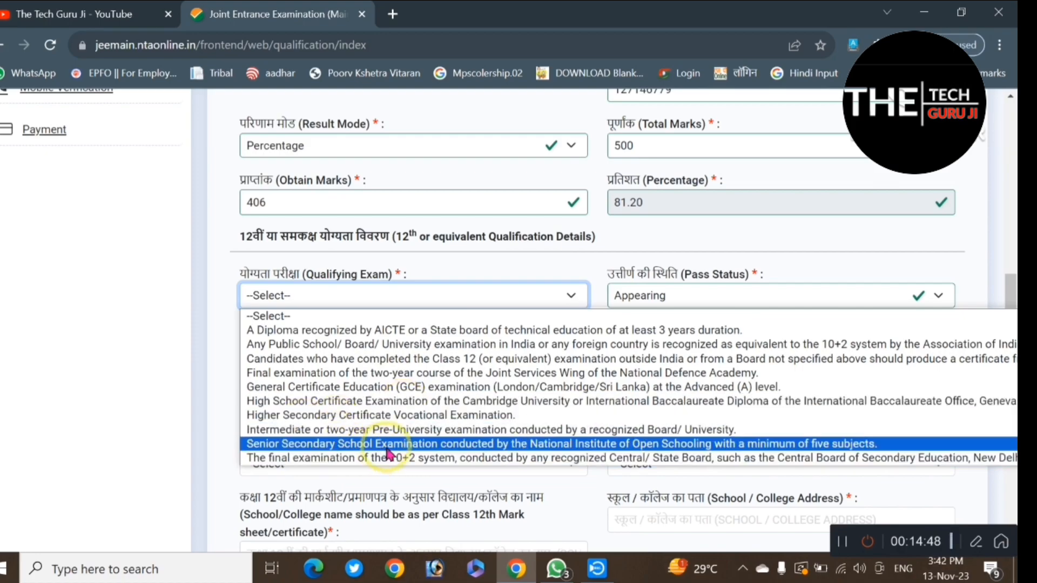
click(329, 344)
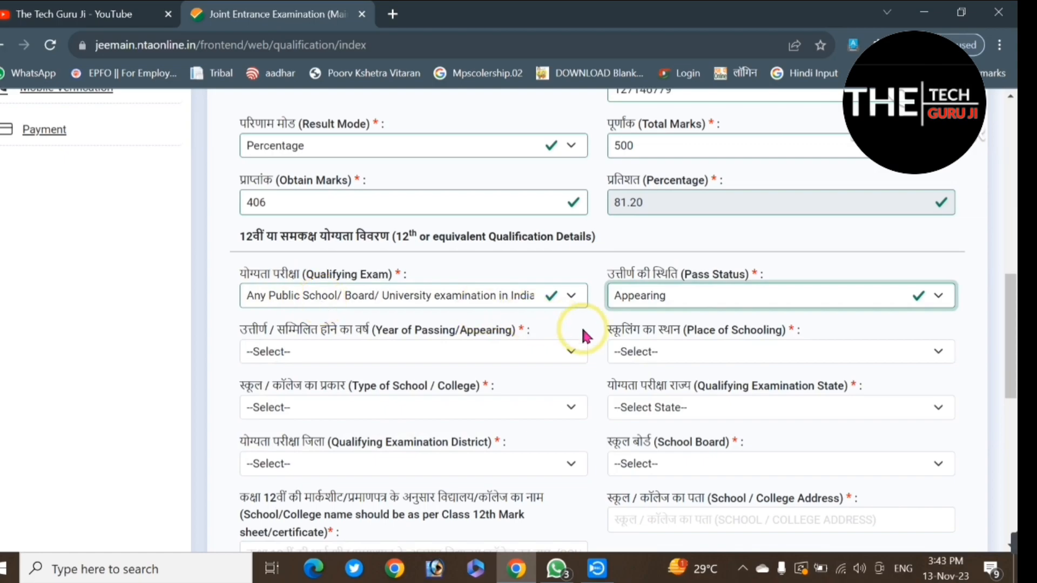
click(664, 295)
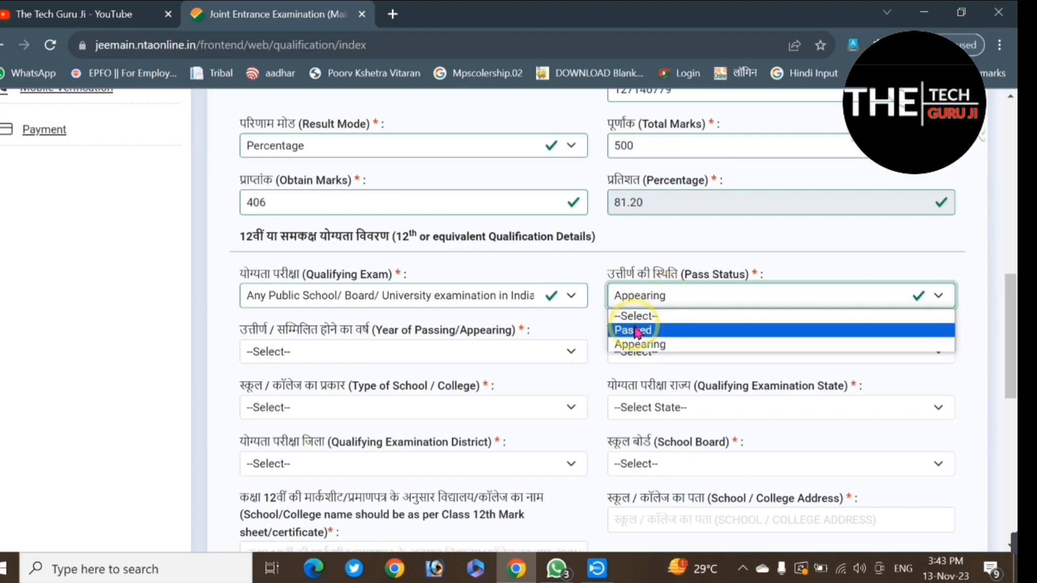
click(641, 346)
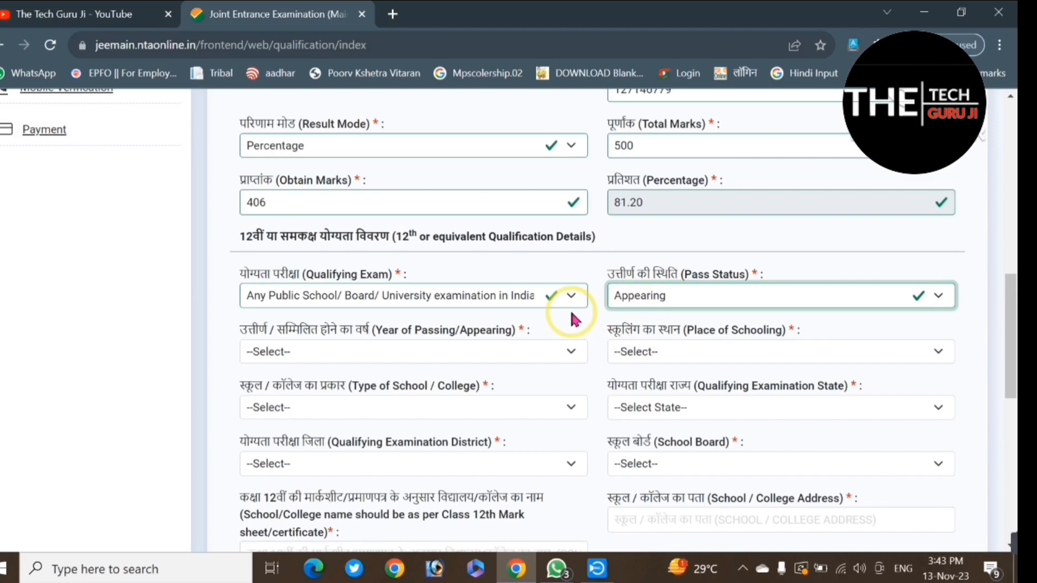
Step: Set the 12th year of appearing to 2024, the place of schooling to Urban and the school type to Government Aided Private
click(329, 345)
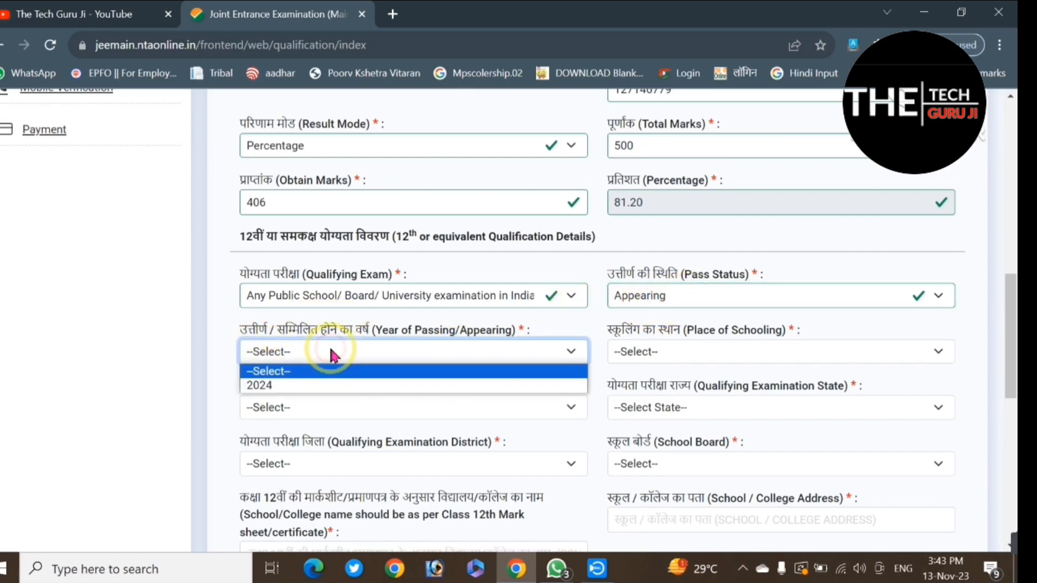
click(264, 385)
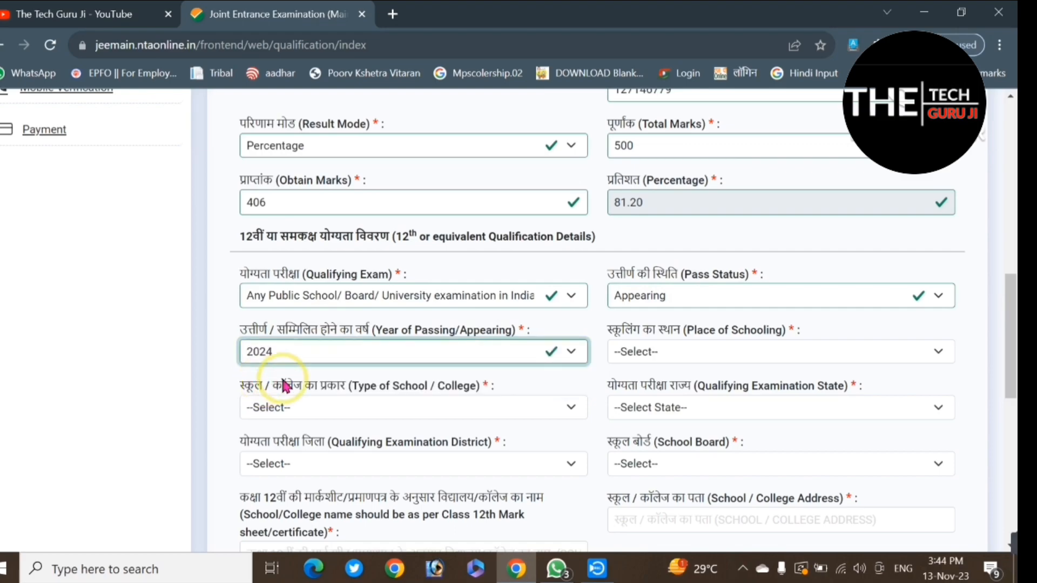
click(653, 352)
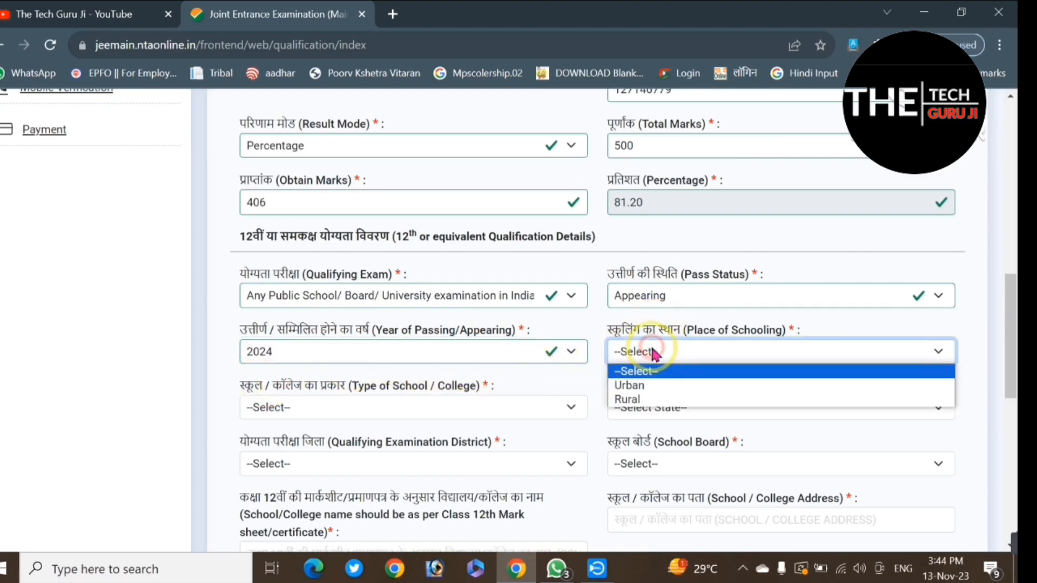
click(648, 385)
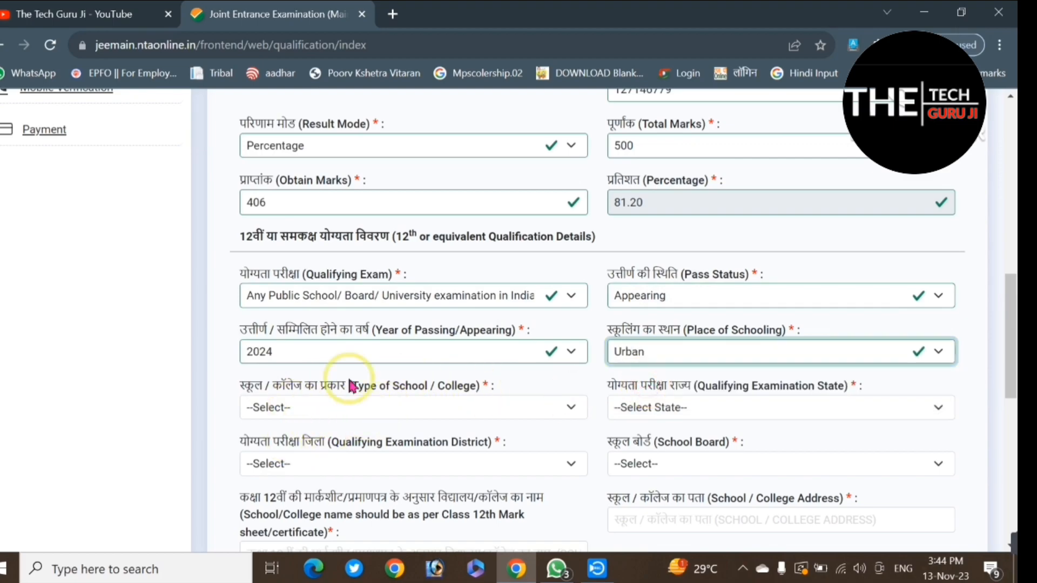
click(368, 405)
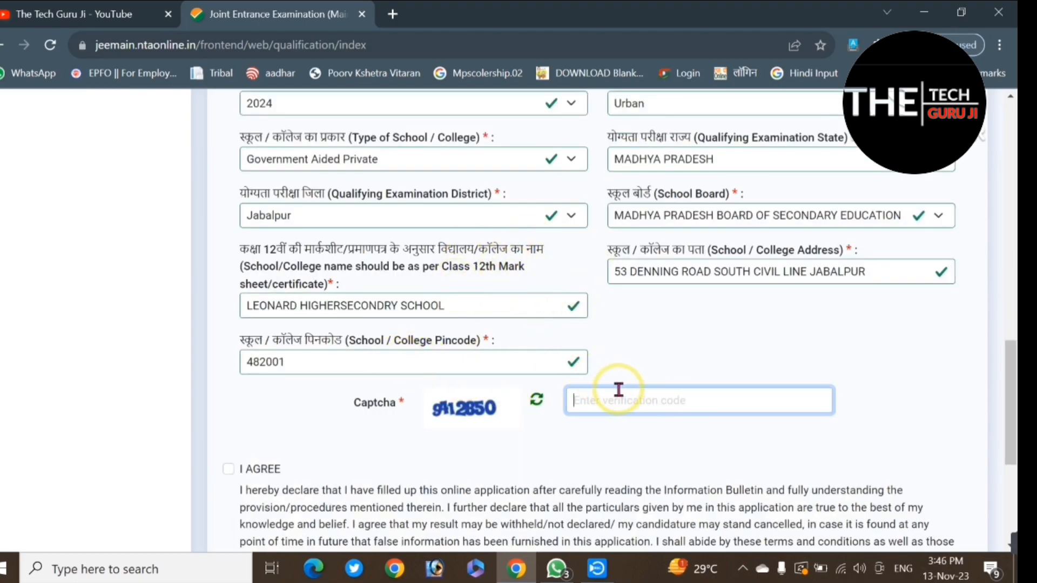
Step: Enter the captcha verification code, agree to the declaration, and save the qualification details to continue
click(633, 398)
text(9412)
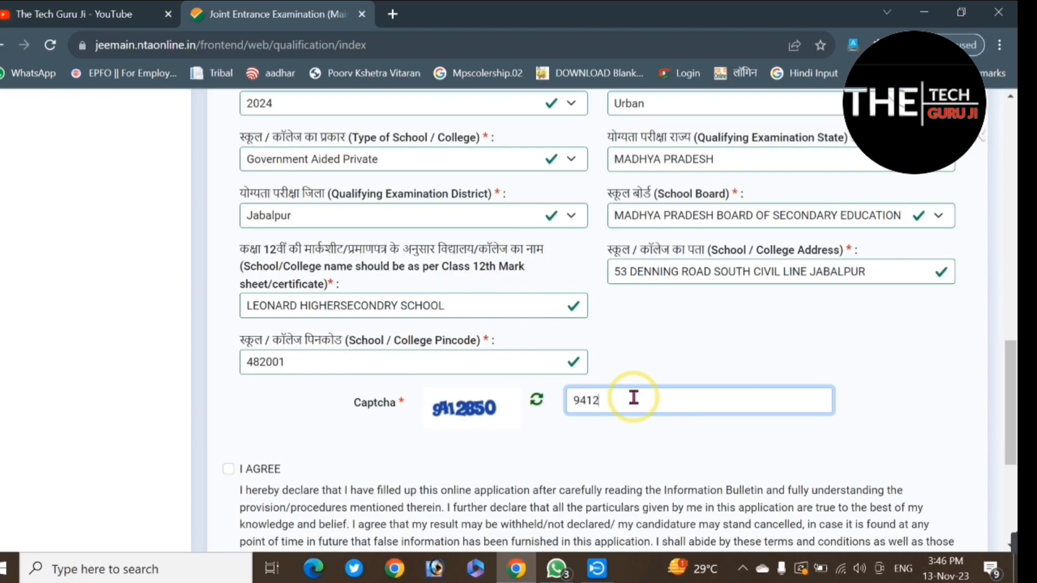
text(850)
click(229, 469)
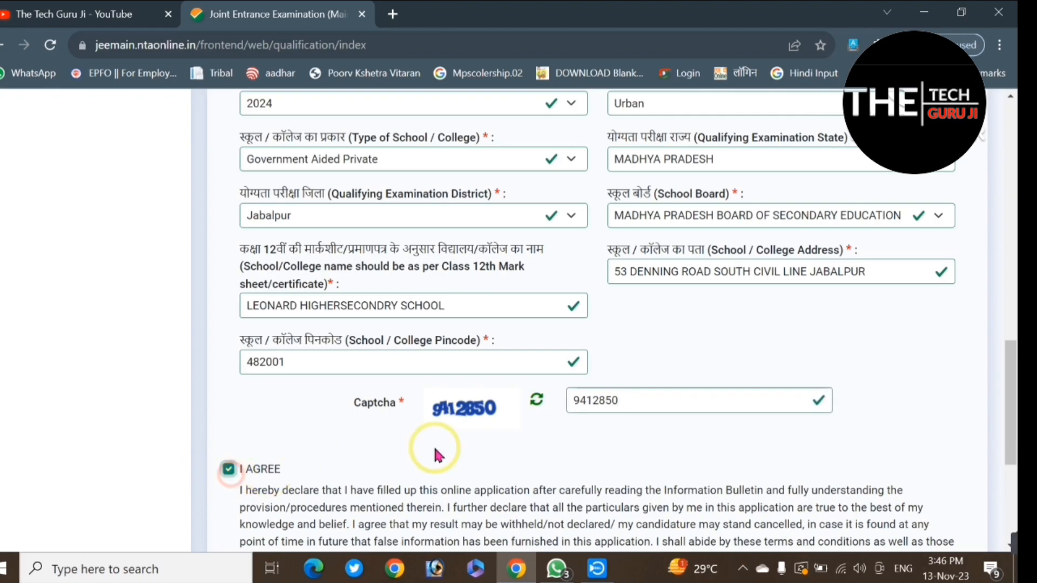
scroll(449, 453, down, 5)
click(932, 410)
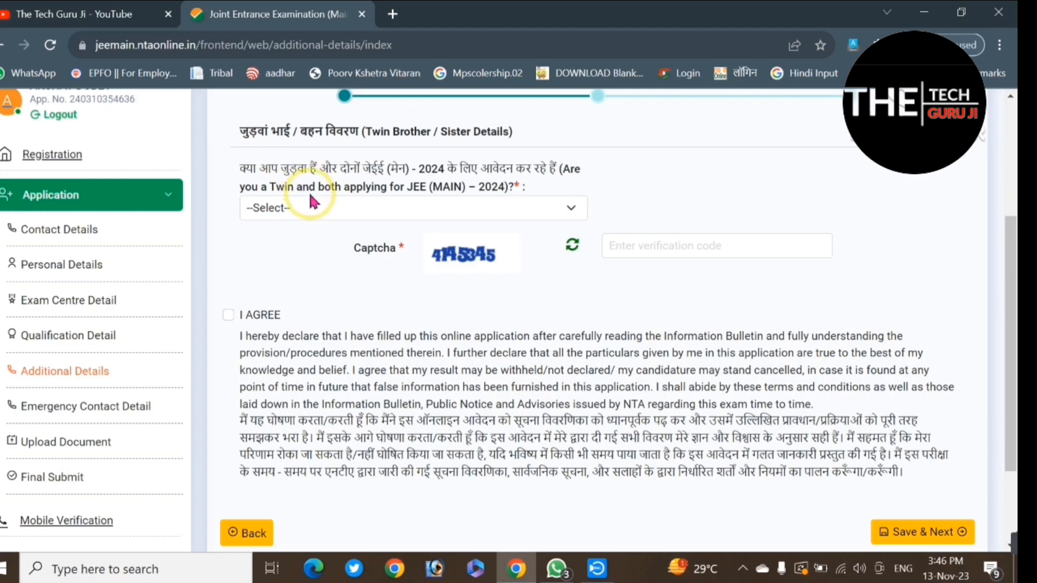
Step: Answer No to the question about twins both applying for JEE (MAIN) – 2024, and fill in the captcha verification code
click(394, 207)
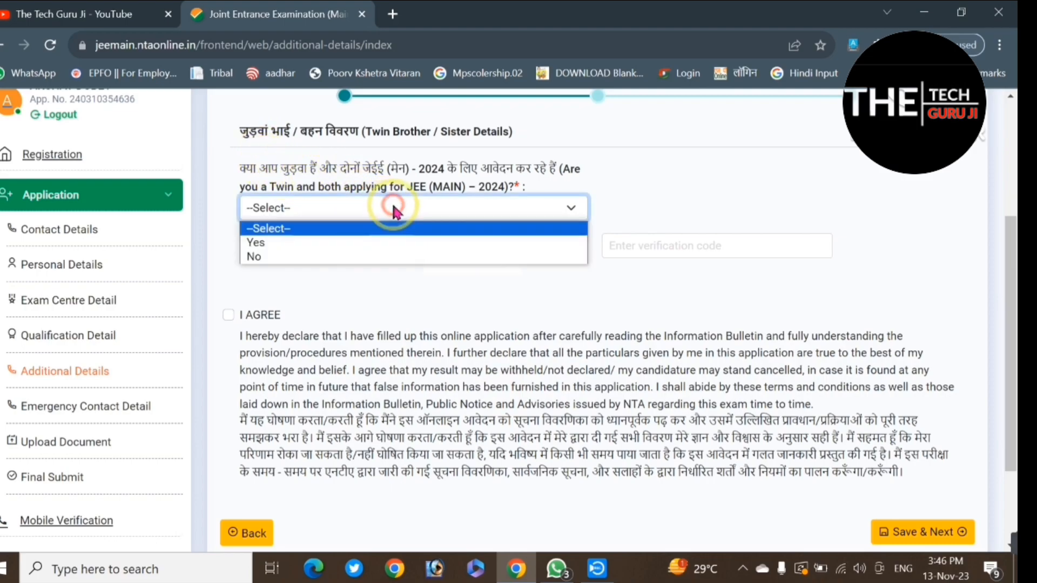
click(265, 258)
click(651, 249)
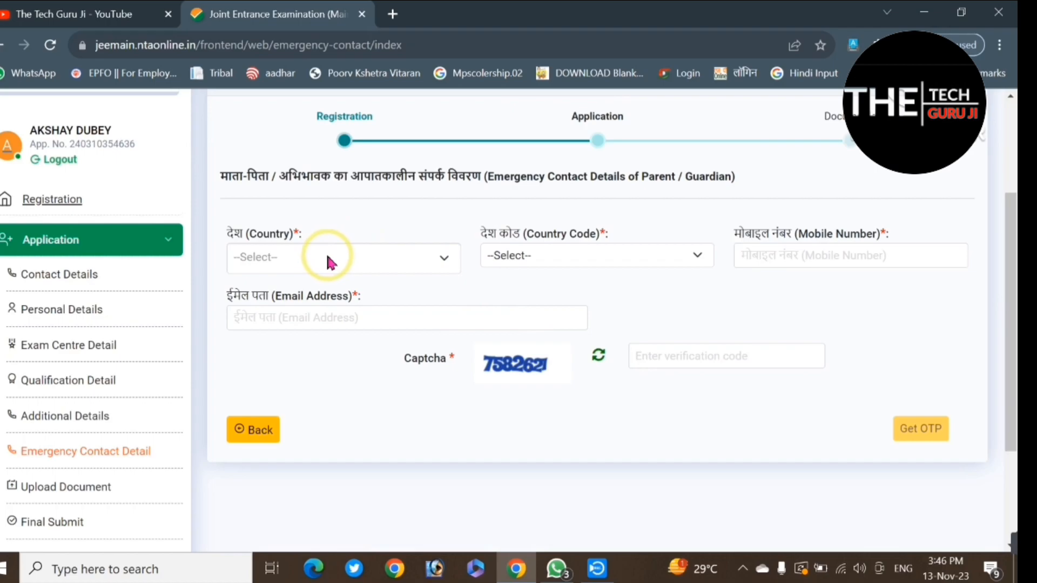
Step: Set the emergency contact's country to INDIA and the country code to +91
click(328, 260)
click(328, 259)
click(328, 259)
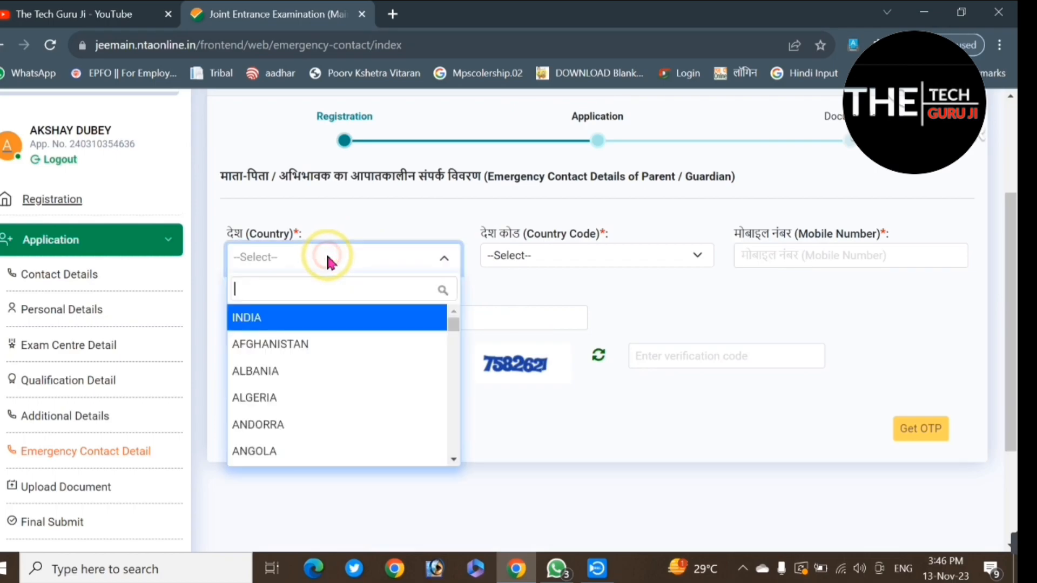
text(INDI)
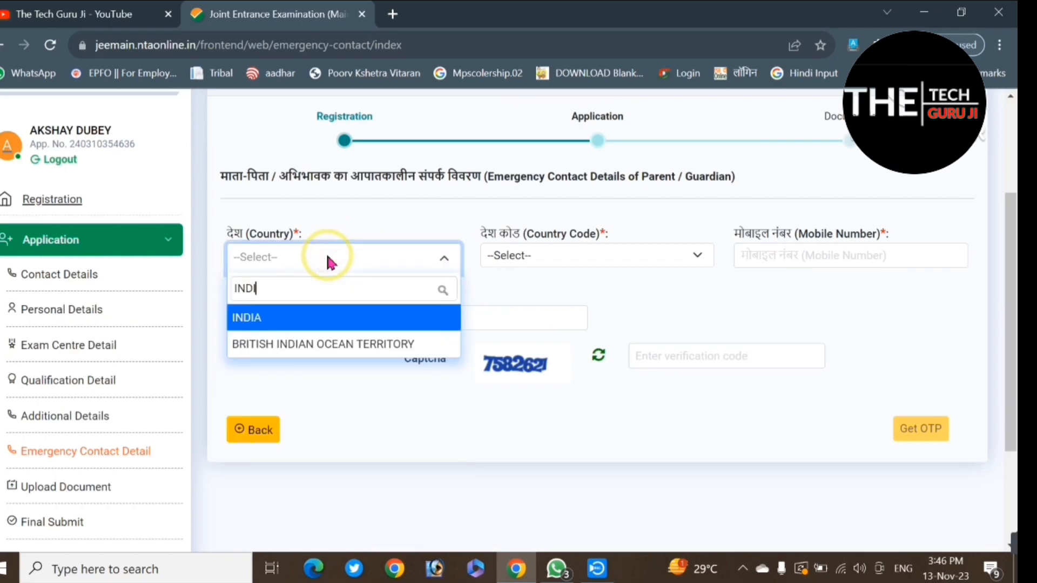
click(247, 318)
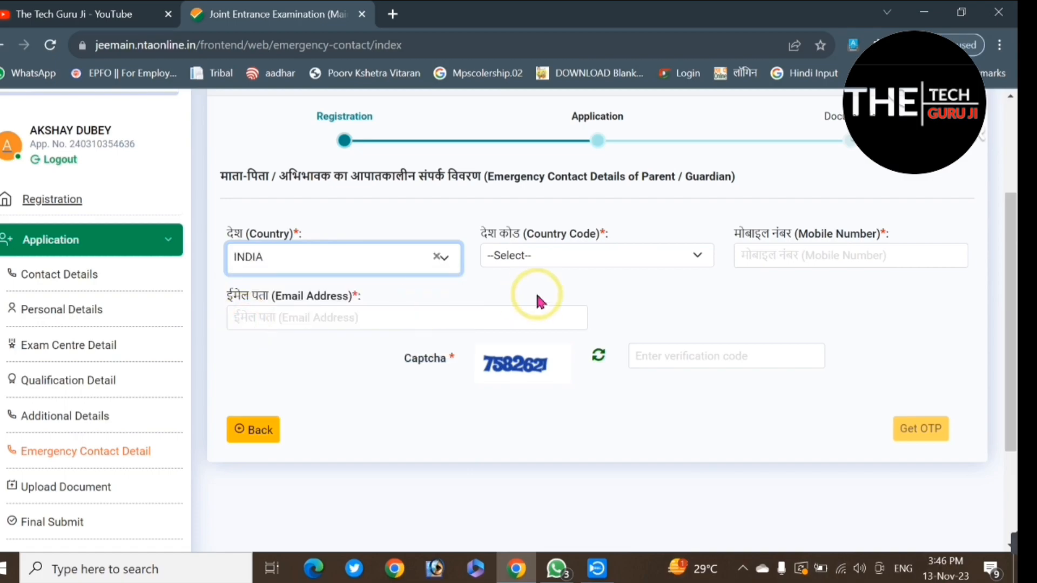
click(615, 256)
click(505, 290)
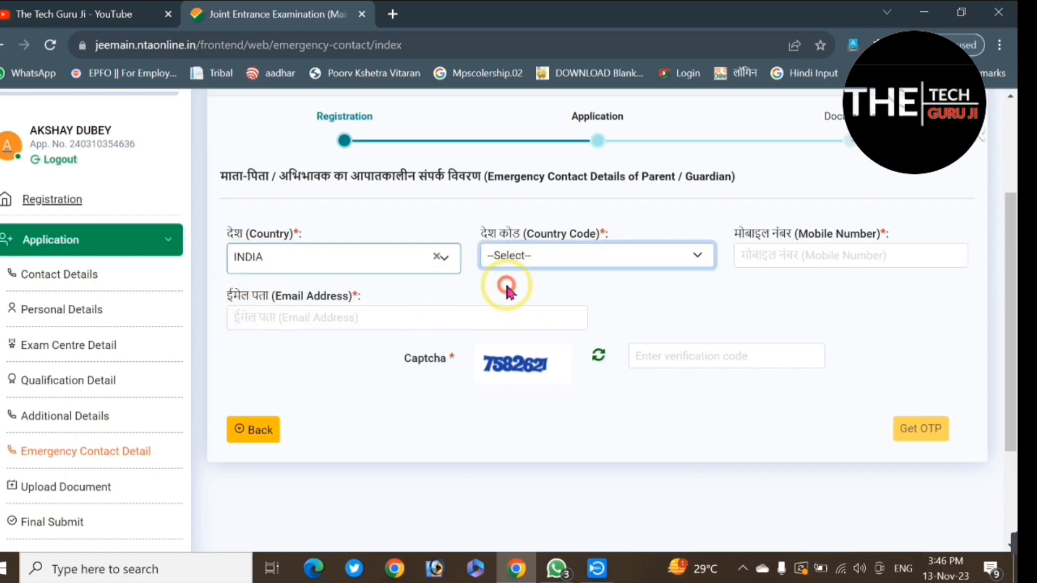
Step: Enter the parent or guardian's mobile number and email address, and fill in the captcha verification code
click(804, 261)
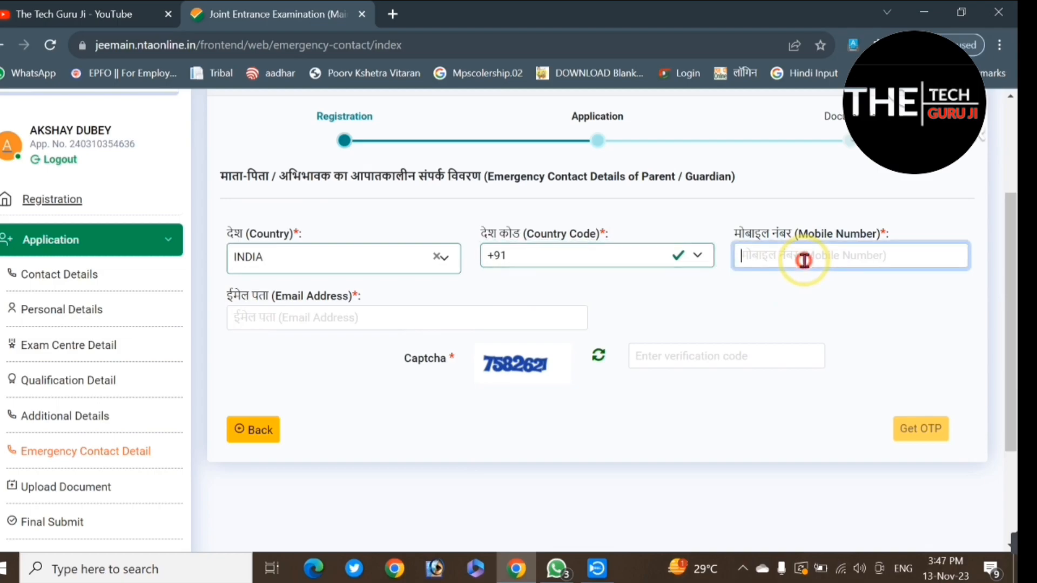
click(394, 313)
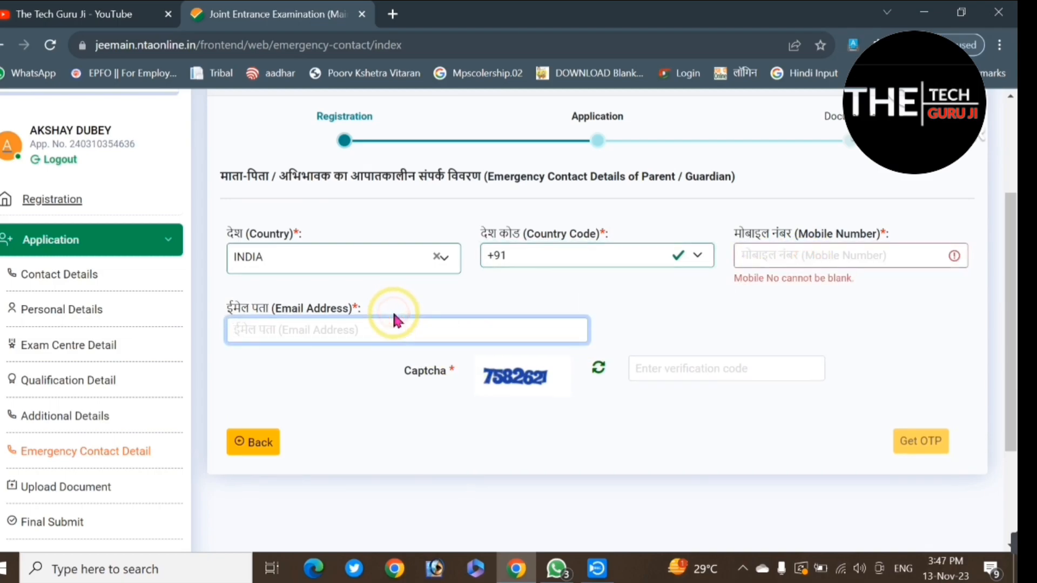
click(804, 249)
click(690, 310)
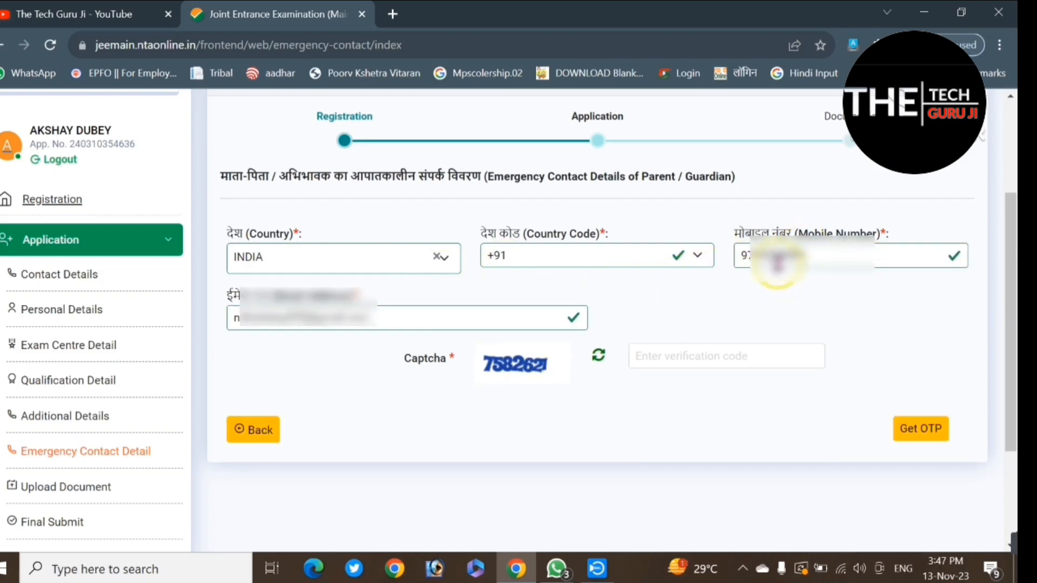
click(692, 363)
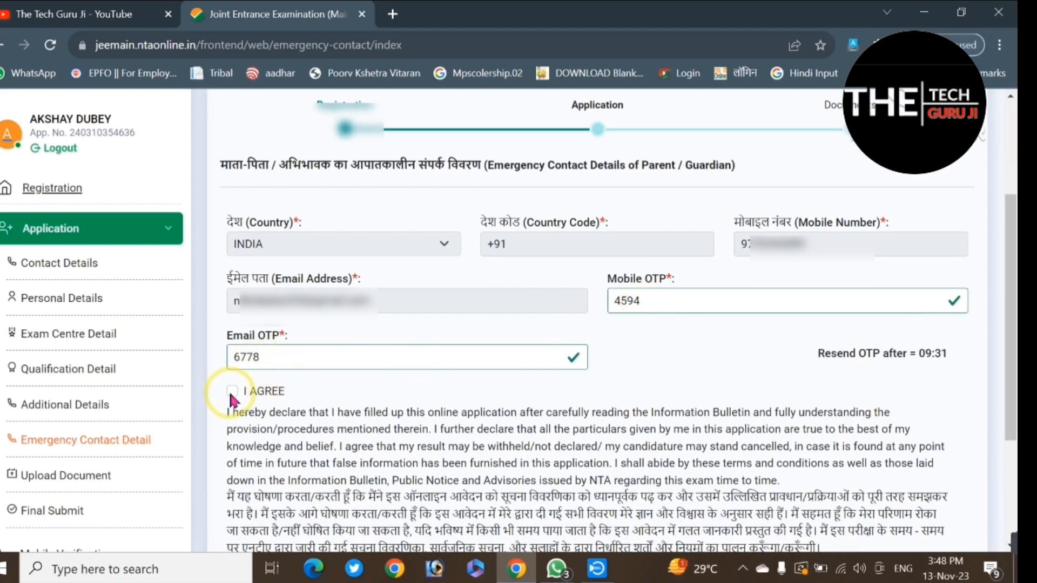
Step: Agree to the declaration on the emergency contact details, then verify them and continue
click(233, 391)
scroll(513, 413, down, 3)
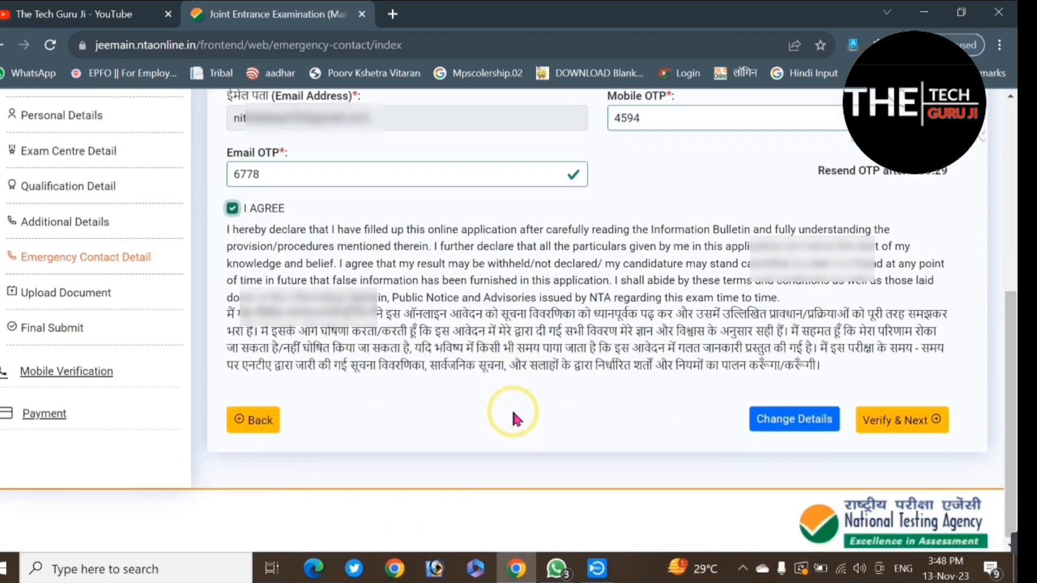
scroll(513, 413, up, 1)
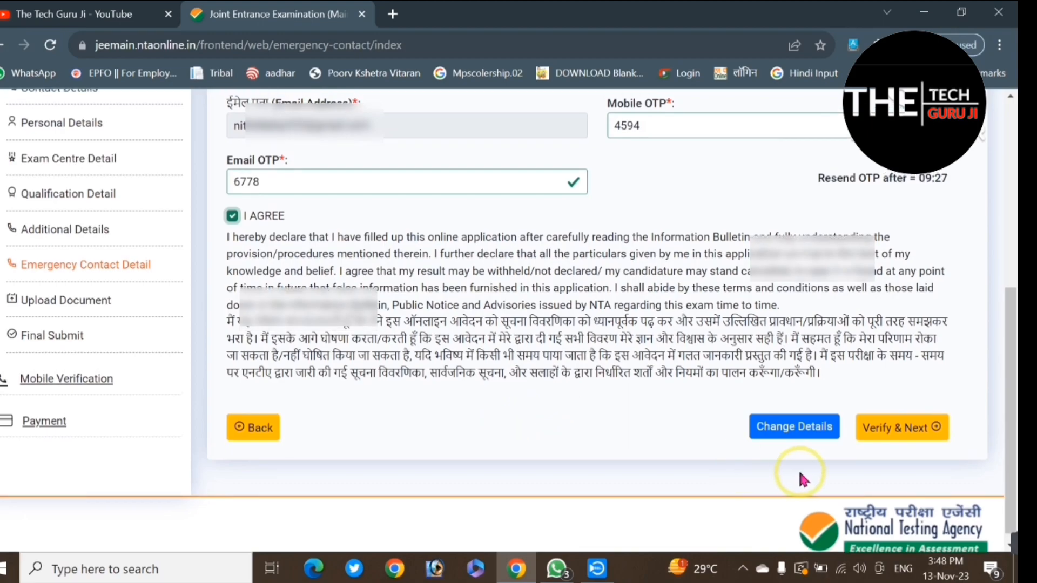
click(909, 431)
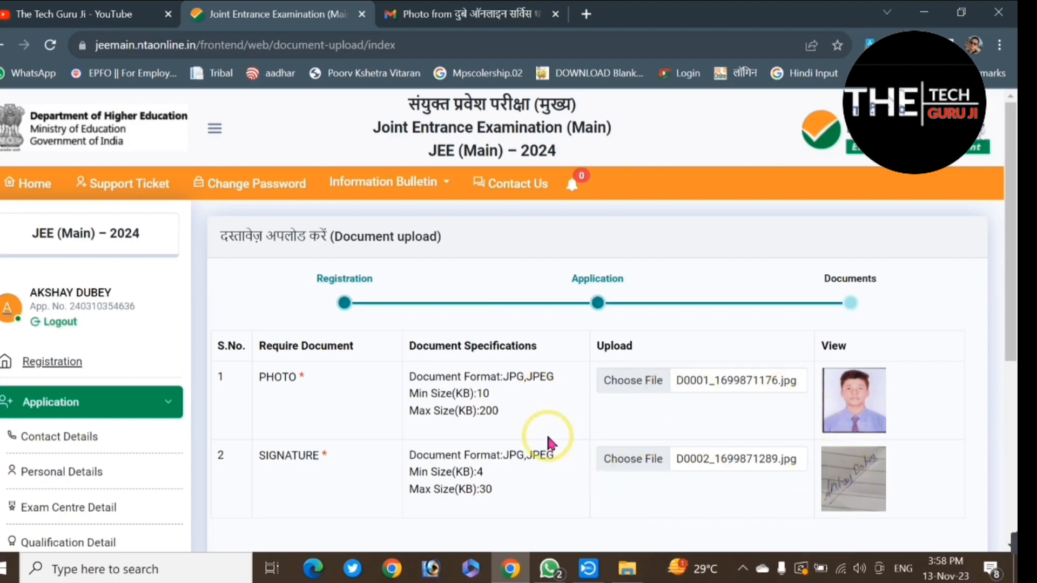
Step: Save the uploaded photo and signature, and open the mobile number verification from the application review
scroll(533, 424, down, 3)
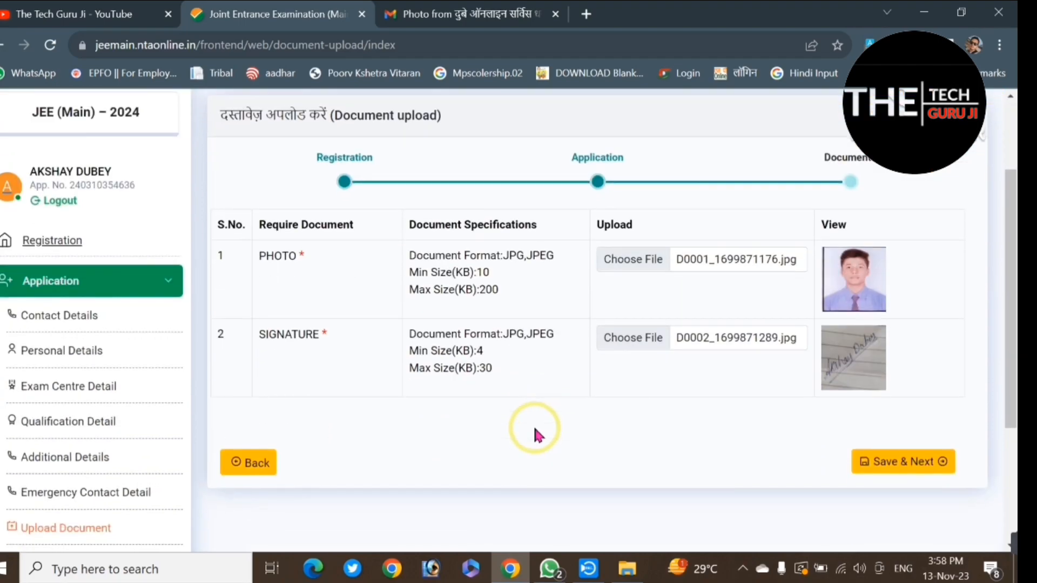
click(908, 398)
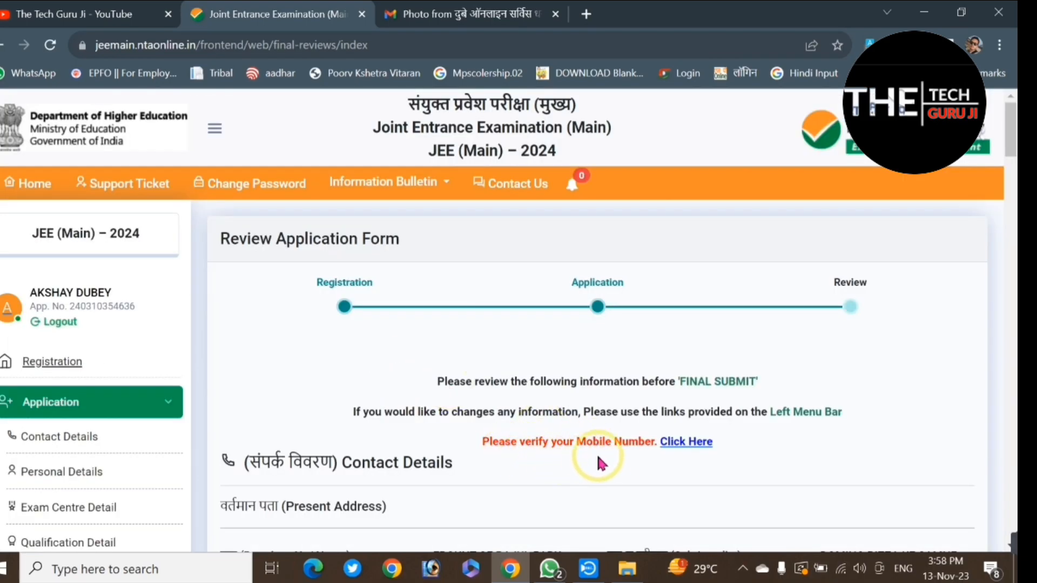
click(695, 442)
click(608, 326)
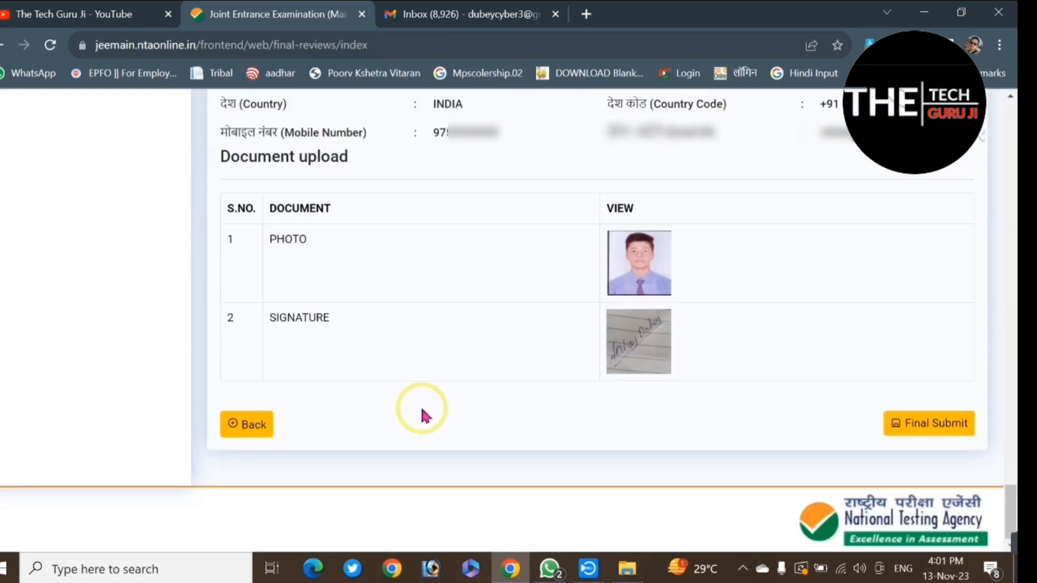
Step: Mark every particular in the final review checklist as verified, including I Agree, and make the final submission of the application
click(927, 431)
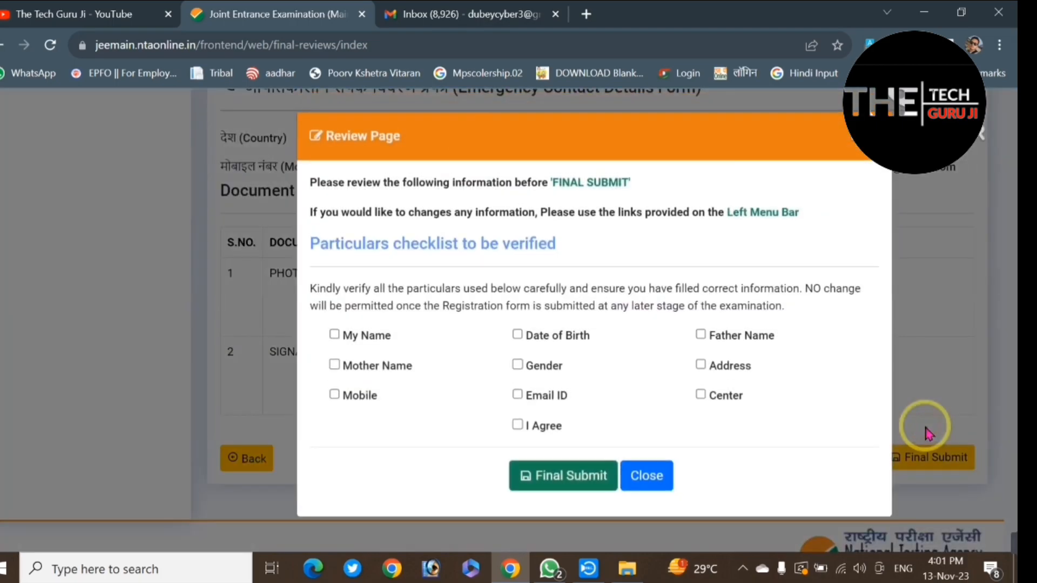
click(337, 336)
click(335, 365)
click(335, 395)
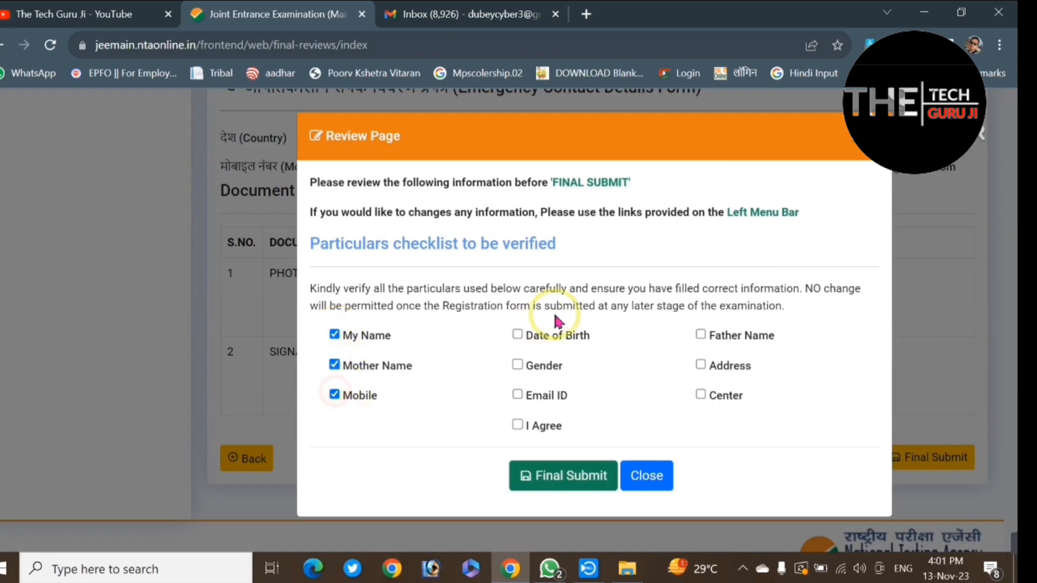
click(517, 334)
click(517, 366)
click(700, 334)
click(701, 366)
click(701, 394)
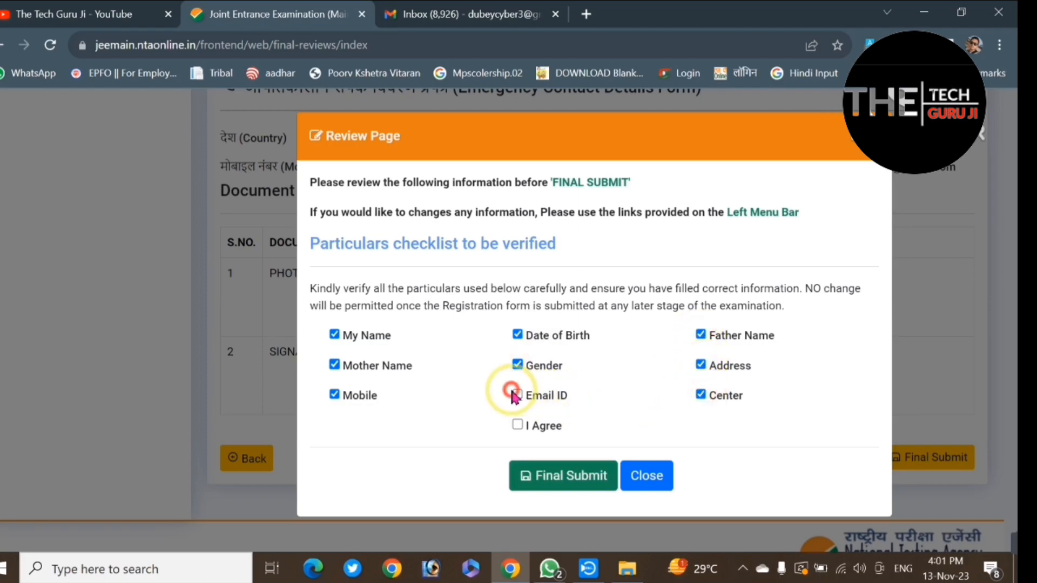
click(518, 395)
click(518, 425)
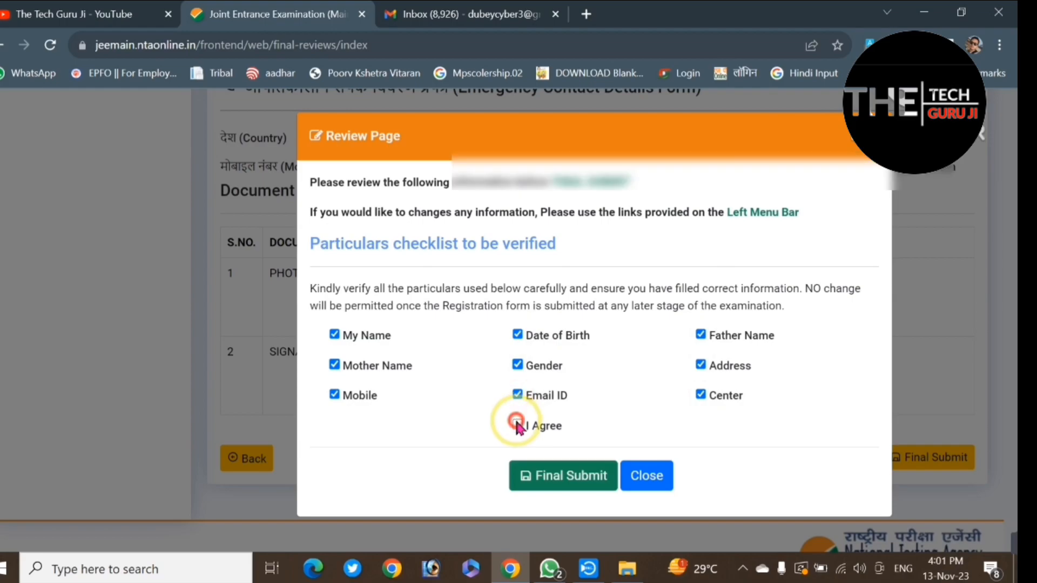
click(571, 478)
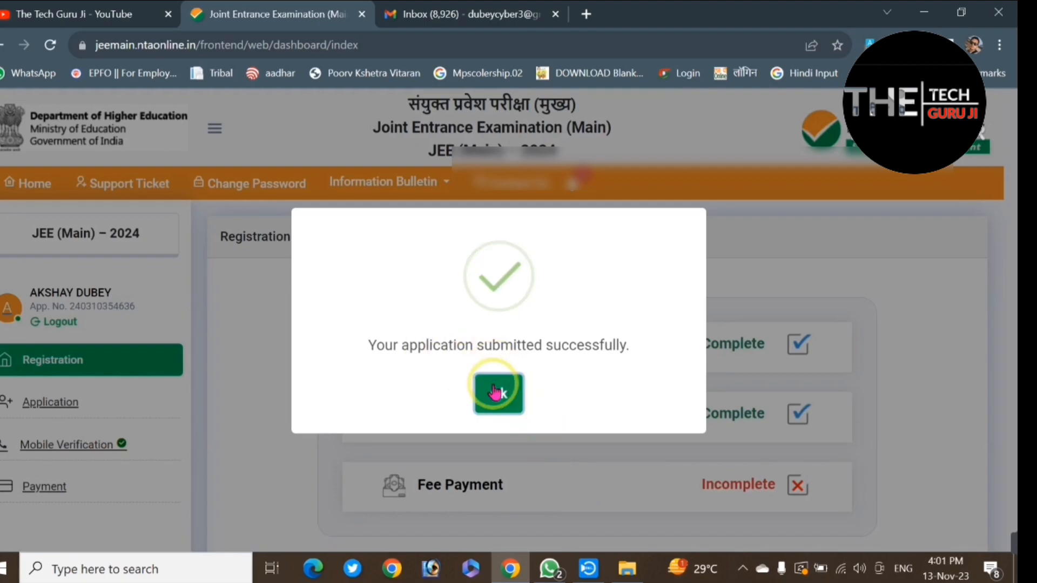
click(493, 389)
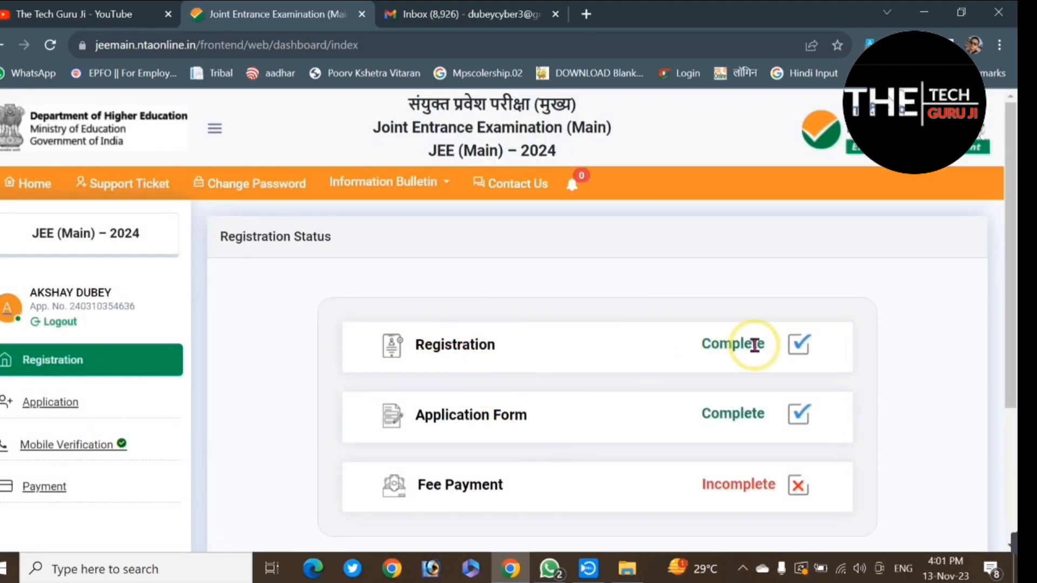
Step: Start the fee payment from the registration status and choose SBI Epay as the payment gateway
scroll(506, 488, down, 1)
scroll(508, 497, down, 1)
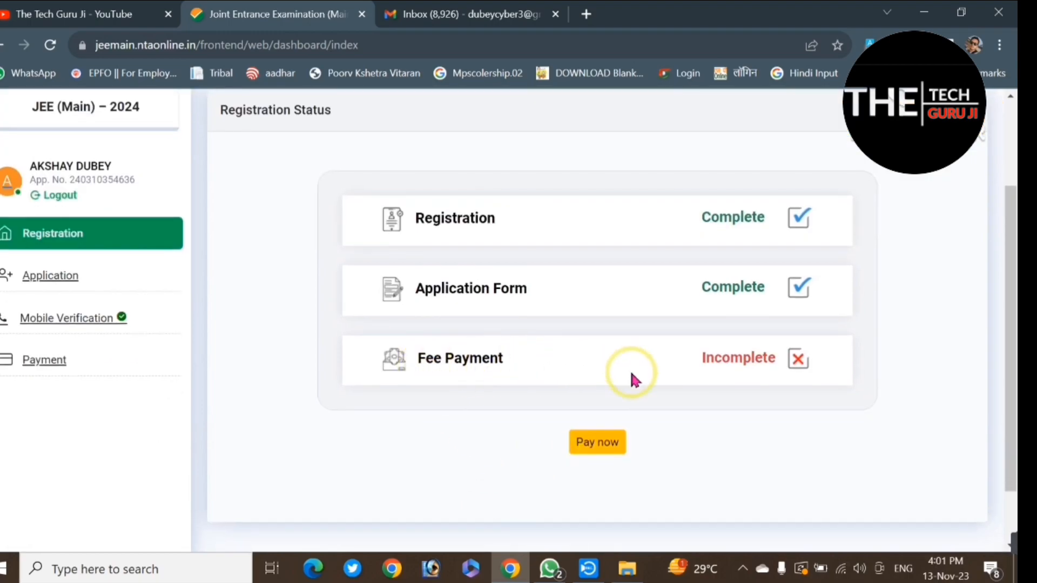
click(593, 443)
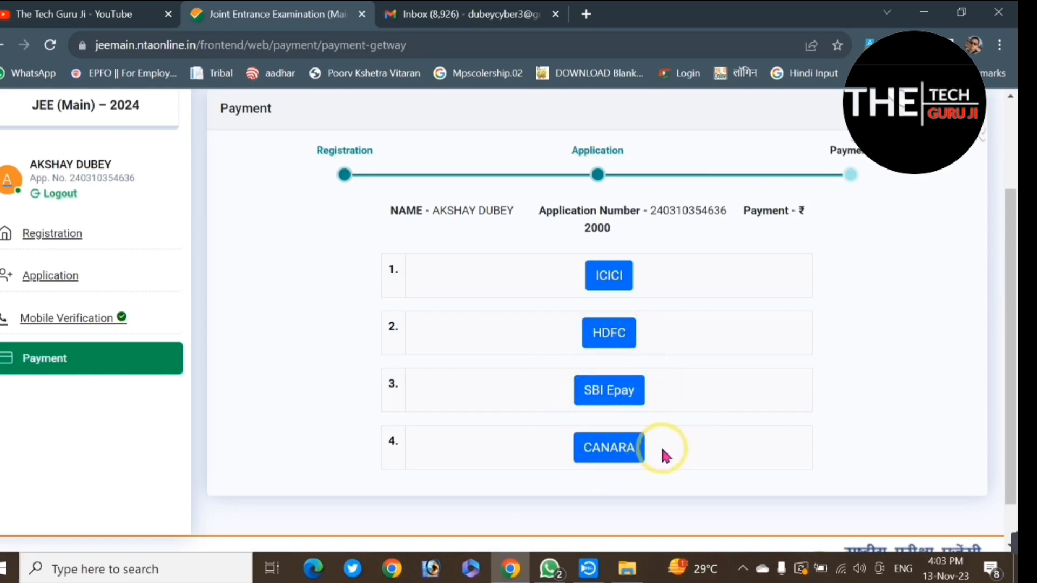
click(609, 394)
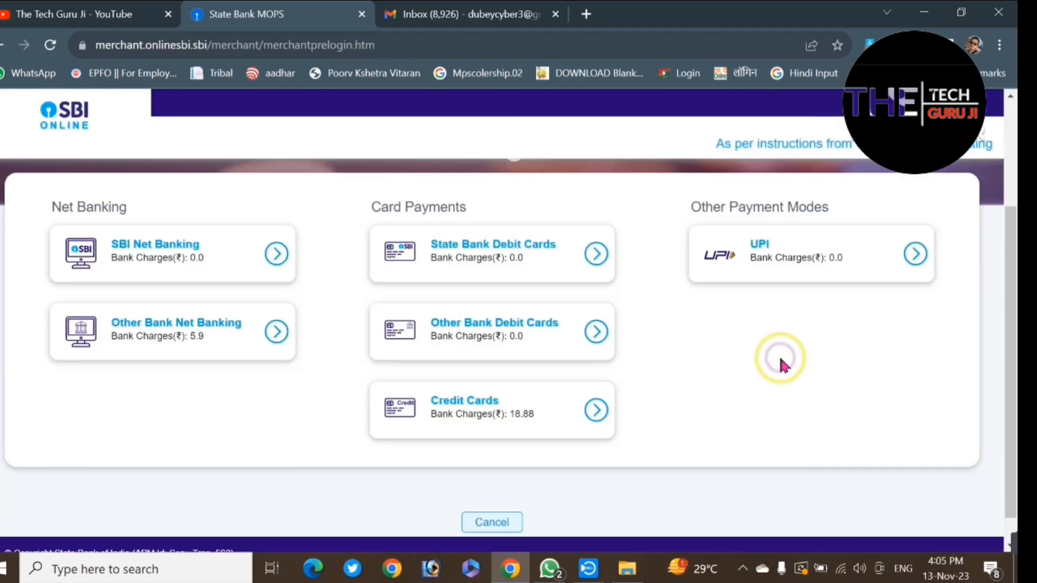
Step: Choose Other Bank Debit Cards as the payment mode and confirm the payment details
double_click(780, 362)
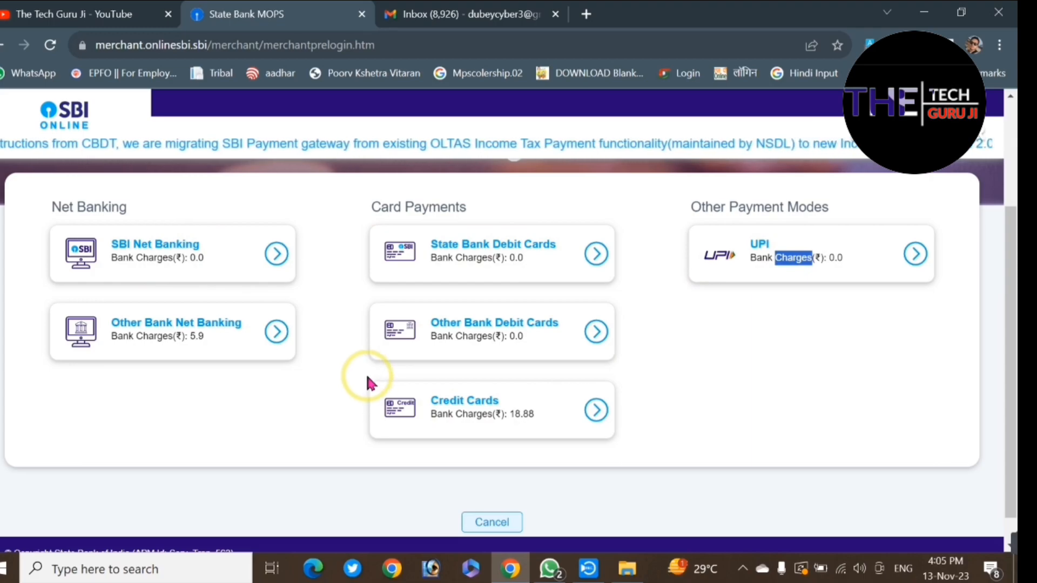
click(543, 326)
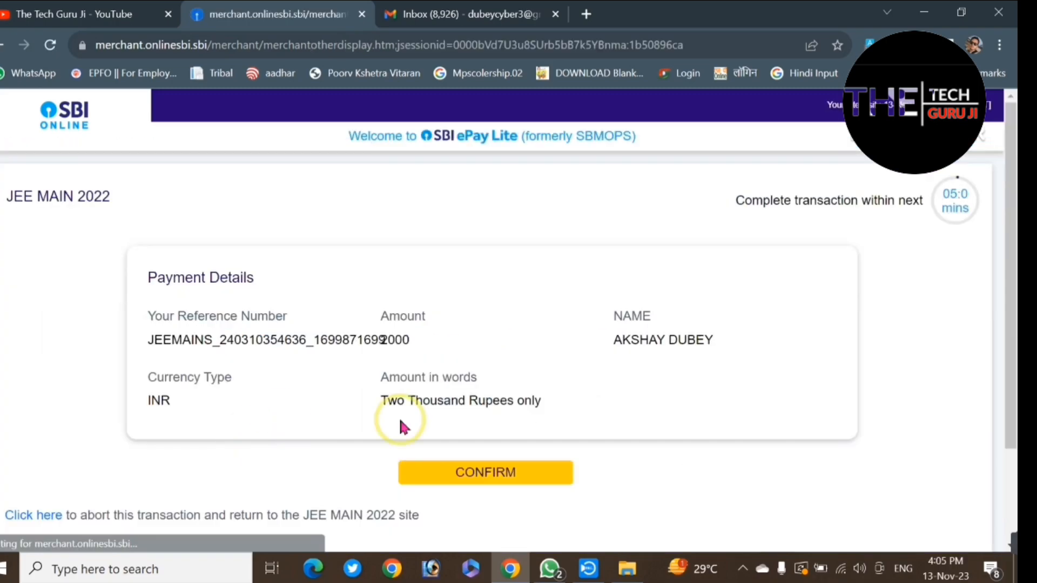
click(480, 473)
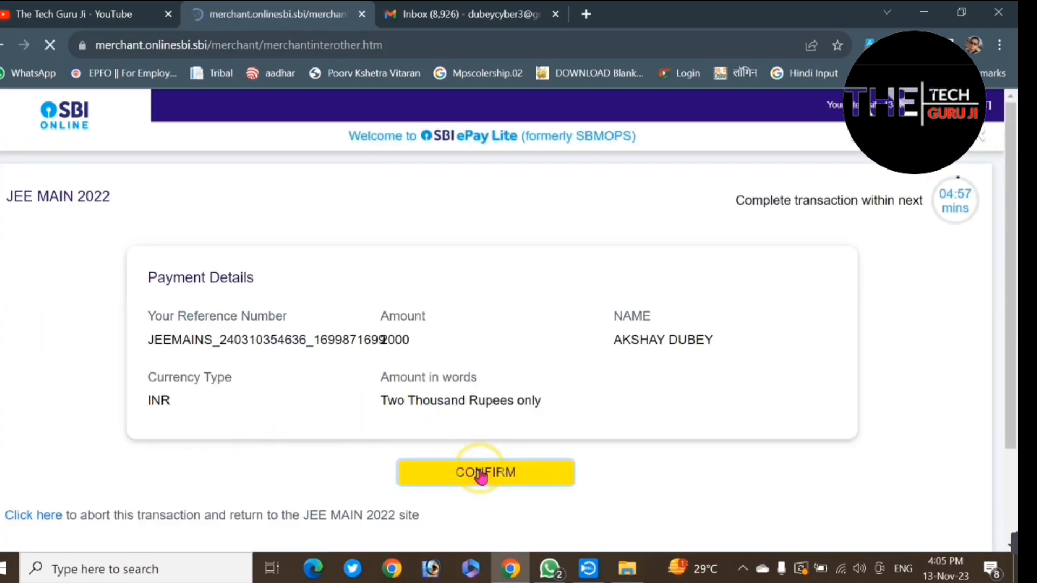
click(480, 475)
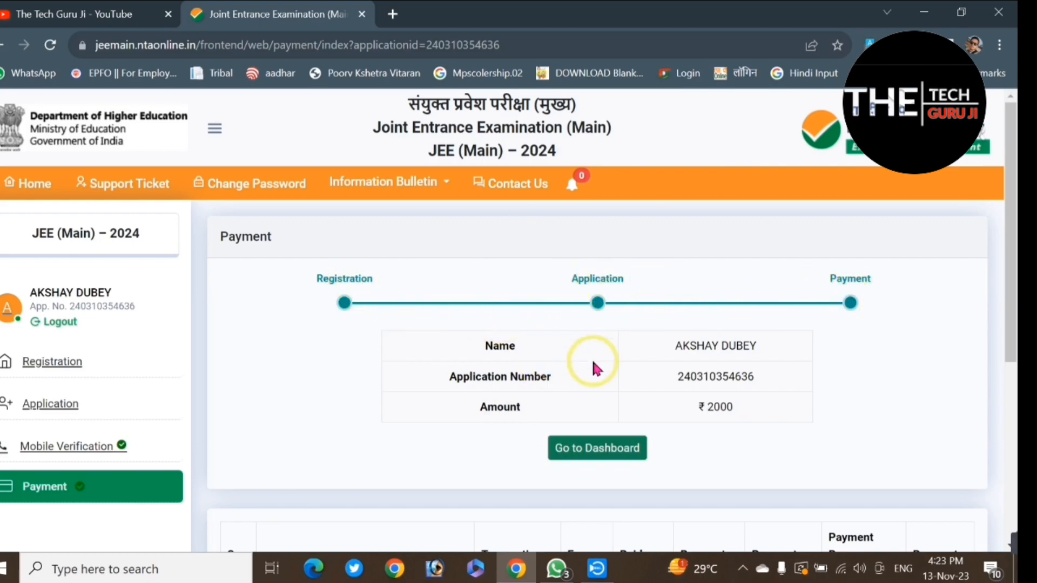
Step: Return to the dashboard from the payment summary and download the application form
click(593, 452)
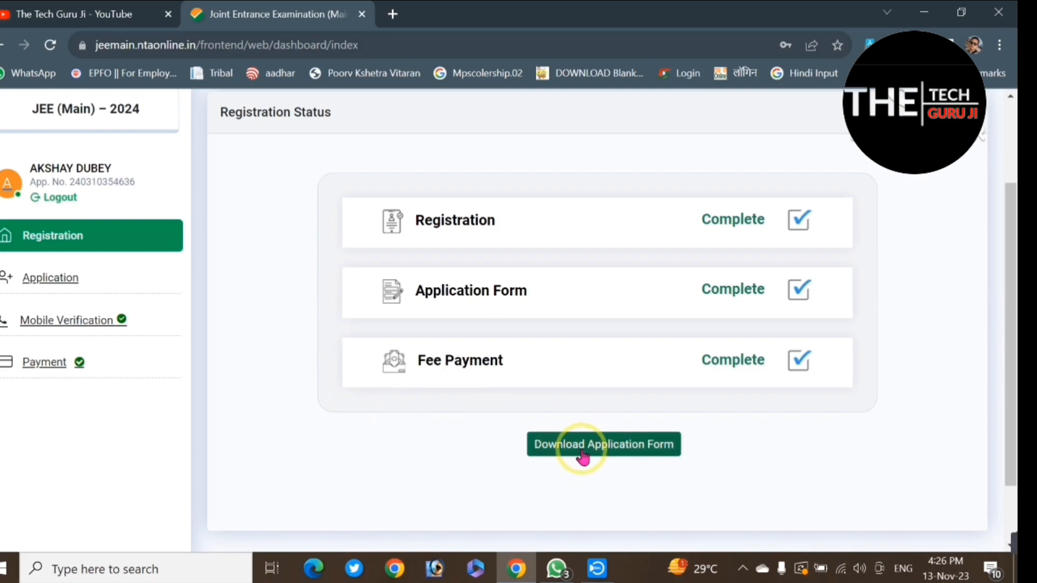
click(619, 454)
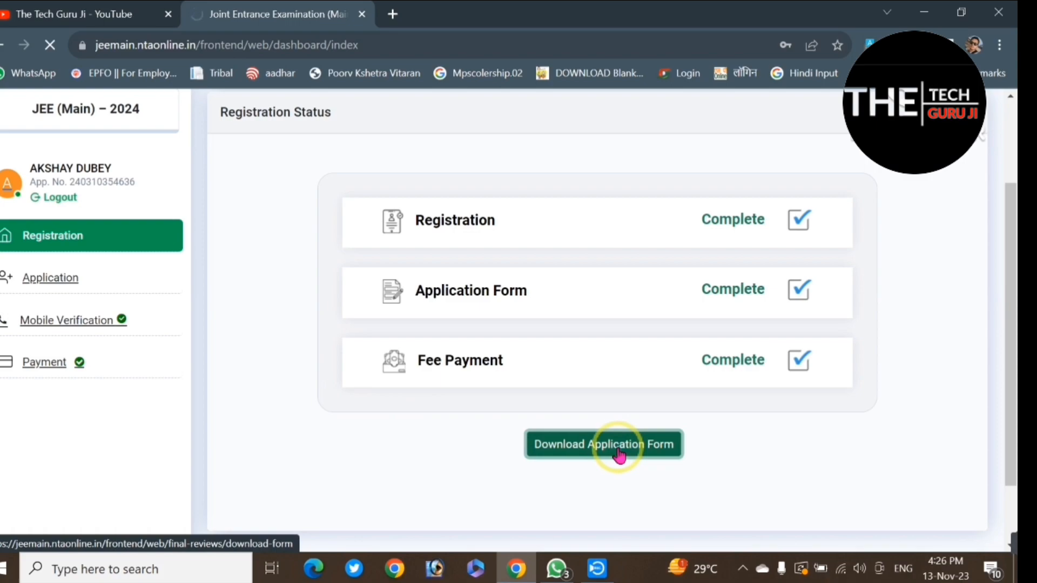